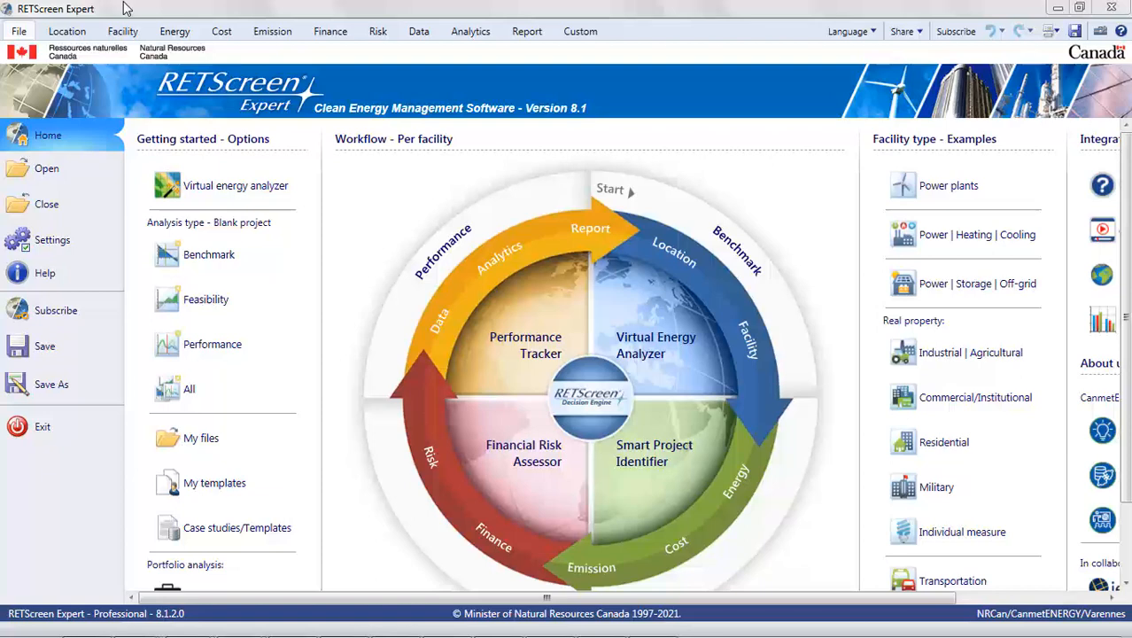
Step: Start a virtual energy analysis for a Power | Storage | Off-grid photovoltaic facility, choosing 240 kWh/day under Grid extension → PV+Battery+Genset
{"action": "left_click", "coordinate": [217, 196]}
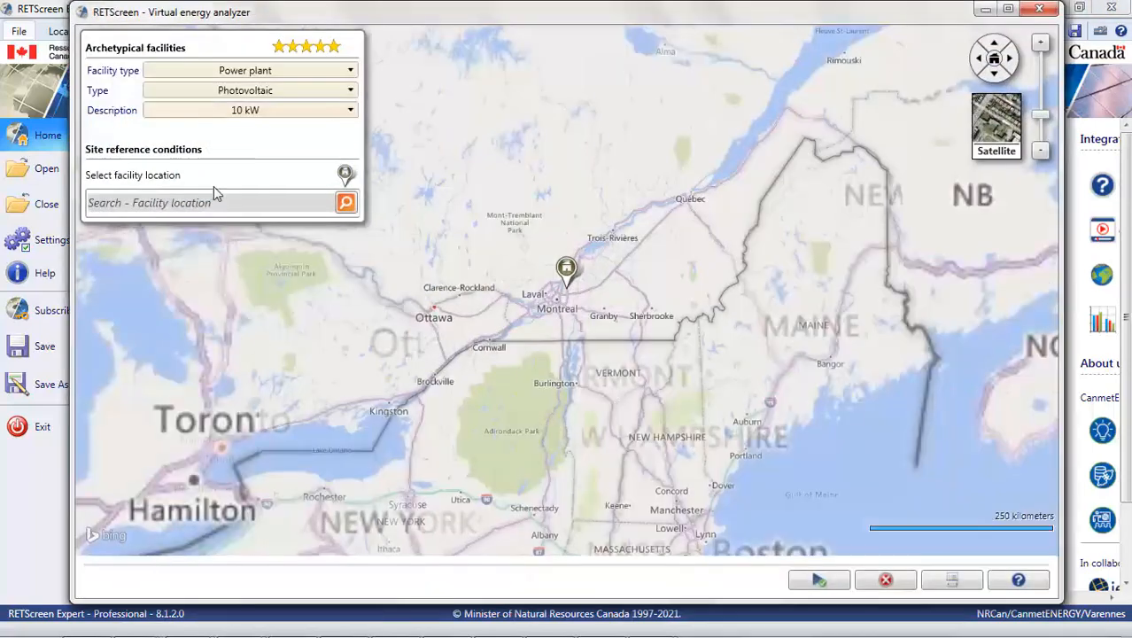
{"action": "left_click", "coordinate": [337, 71]}
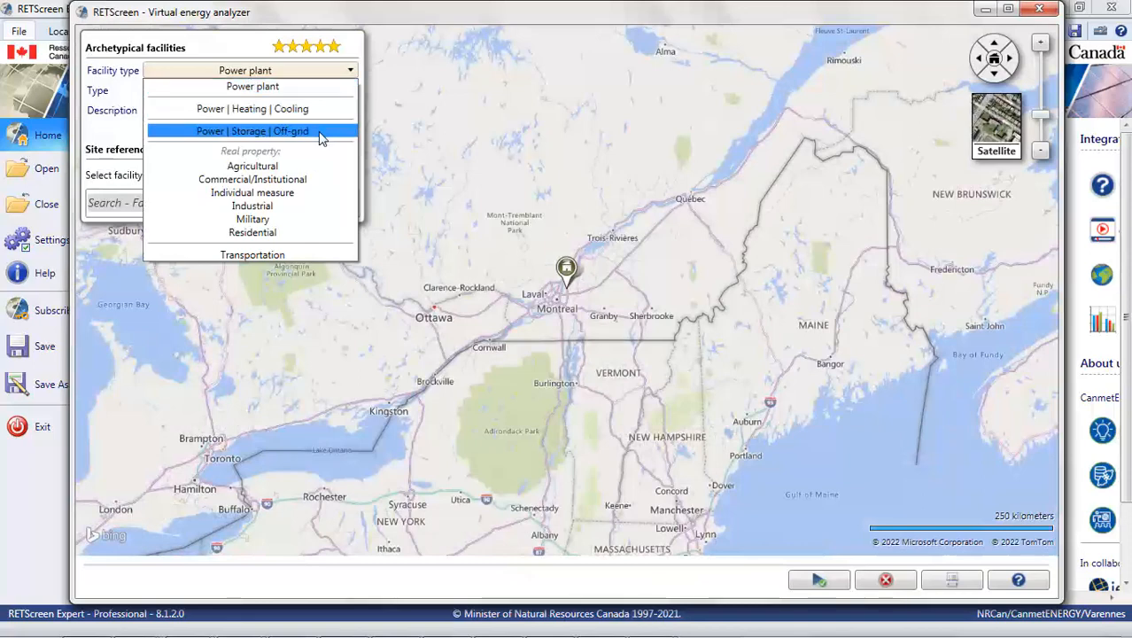
{"action": "left_click", "coordinate": [321, 133]}
{"action": "left_click", "coordinate": [333, 95]}
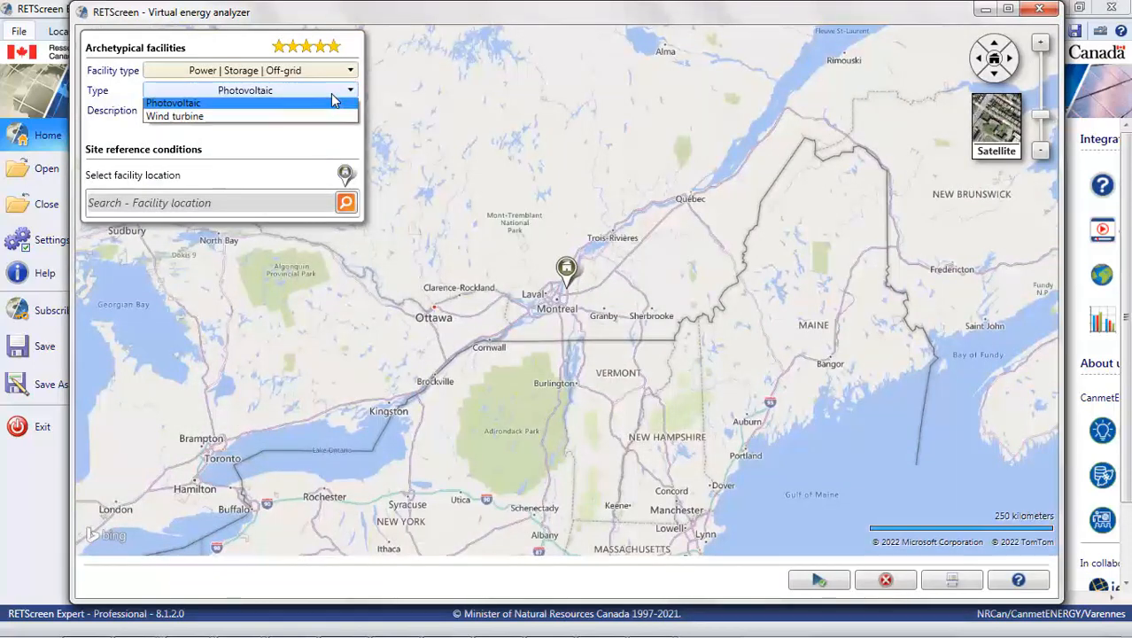
{"action": "left_click", "coordinate": [333, 105]}
{"action": "left_click", "coordinate": [337, 110]}
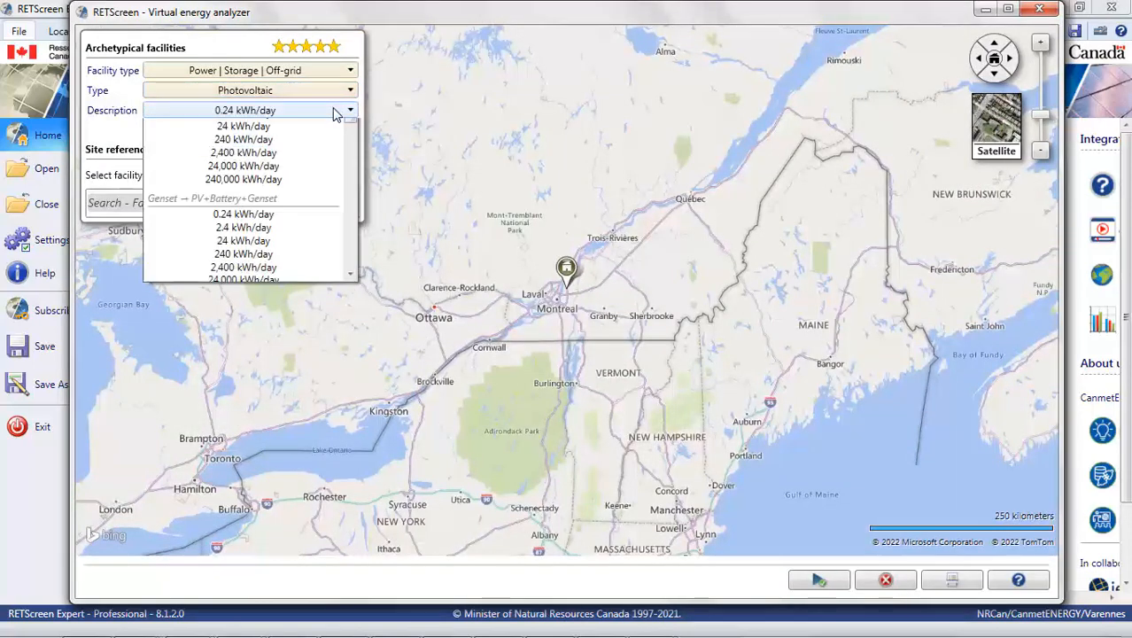
{"action": "left_click_drag", "start_coordinate": [351, 152], "coordinate": [348, 276]}
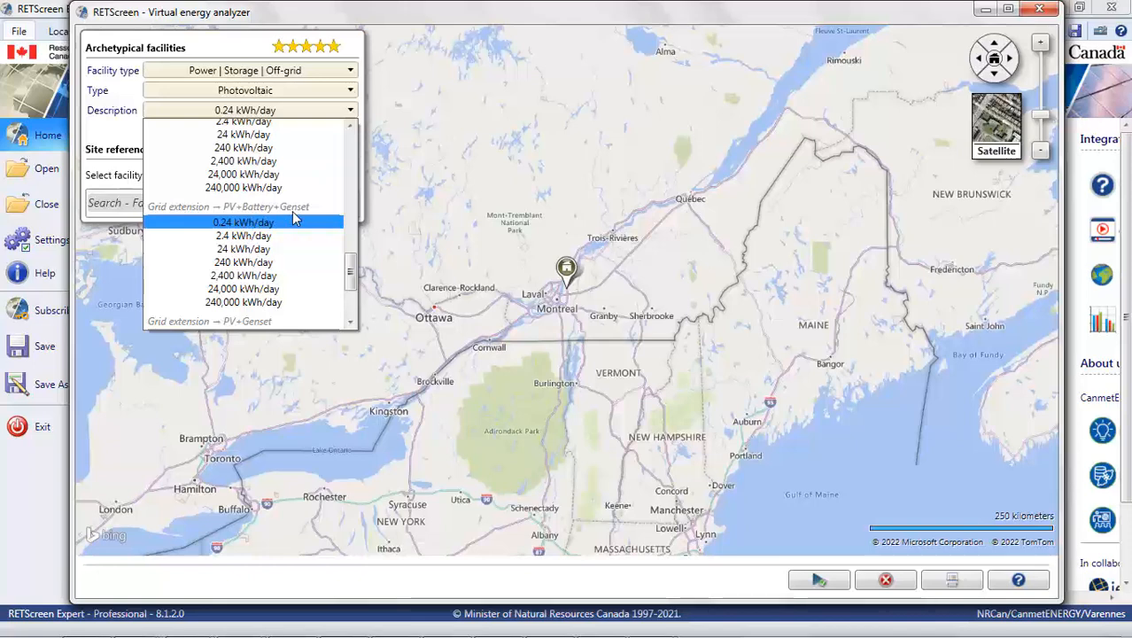
{"action": "left_click", "coordinate": [264, 266]}
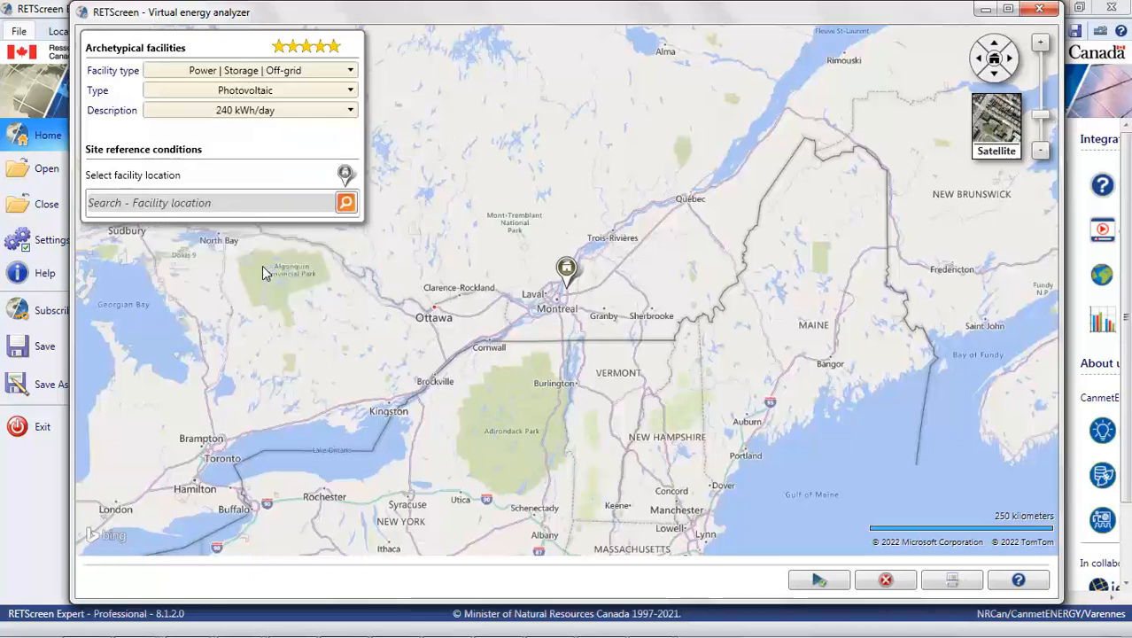
Step: Set the facility location to Ouahigouya, Burkina Faso, and generate the archetype project from the analyzer
{"action": "left_click", "coordinate": [241, 205]}
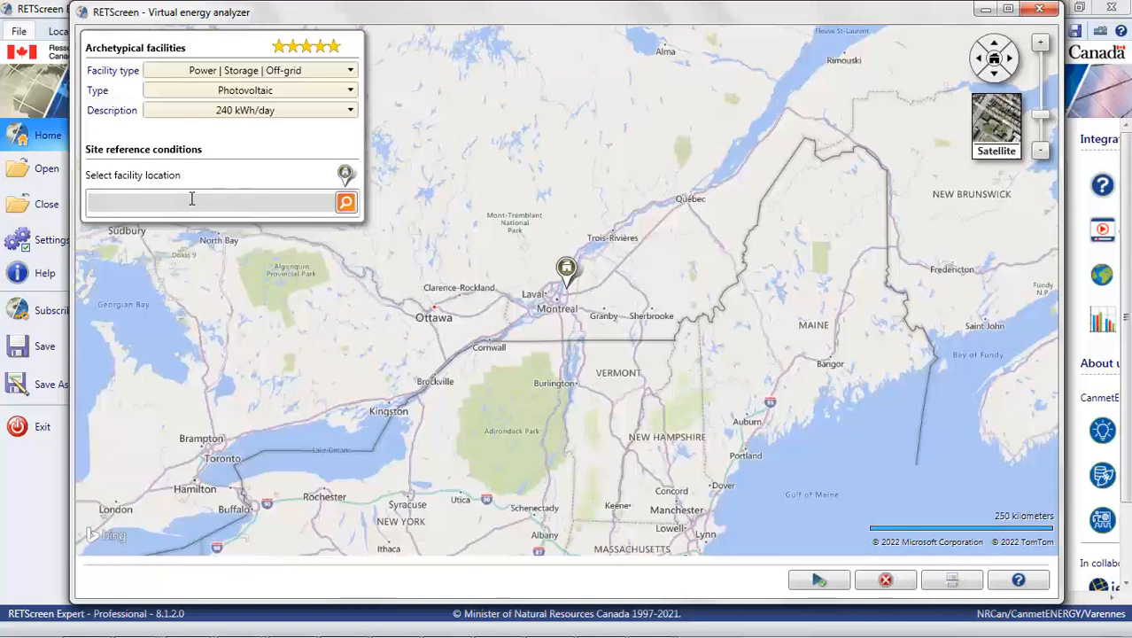
{"action": "type", "text": "Ouahigouya, Burk"}
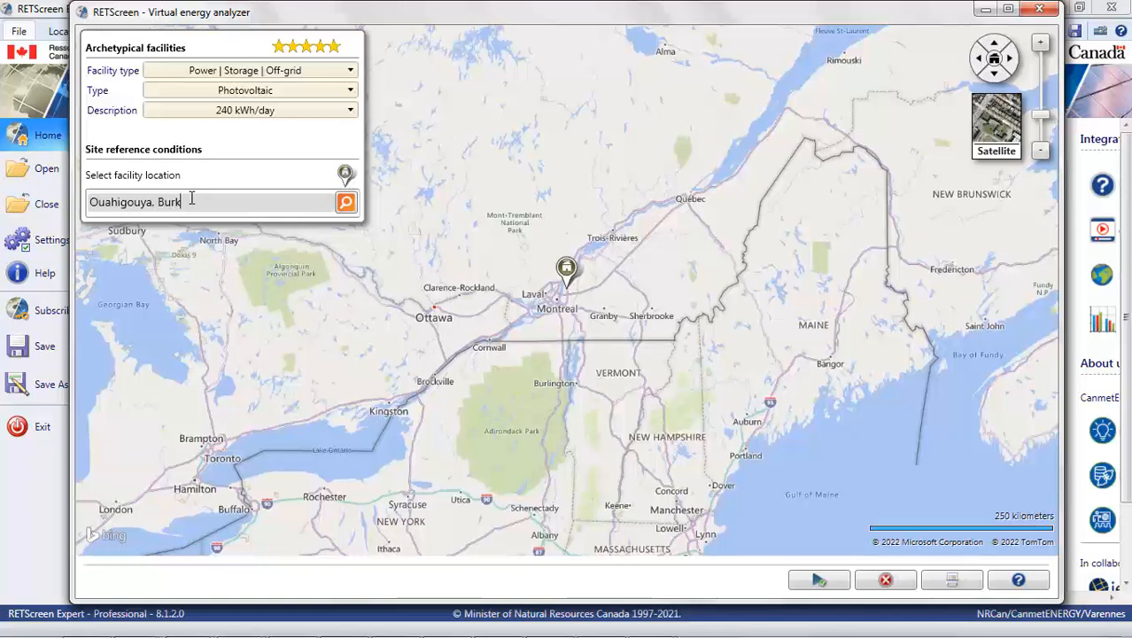
{"action": "type", "text": "ina Faso"}
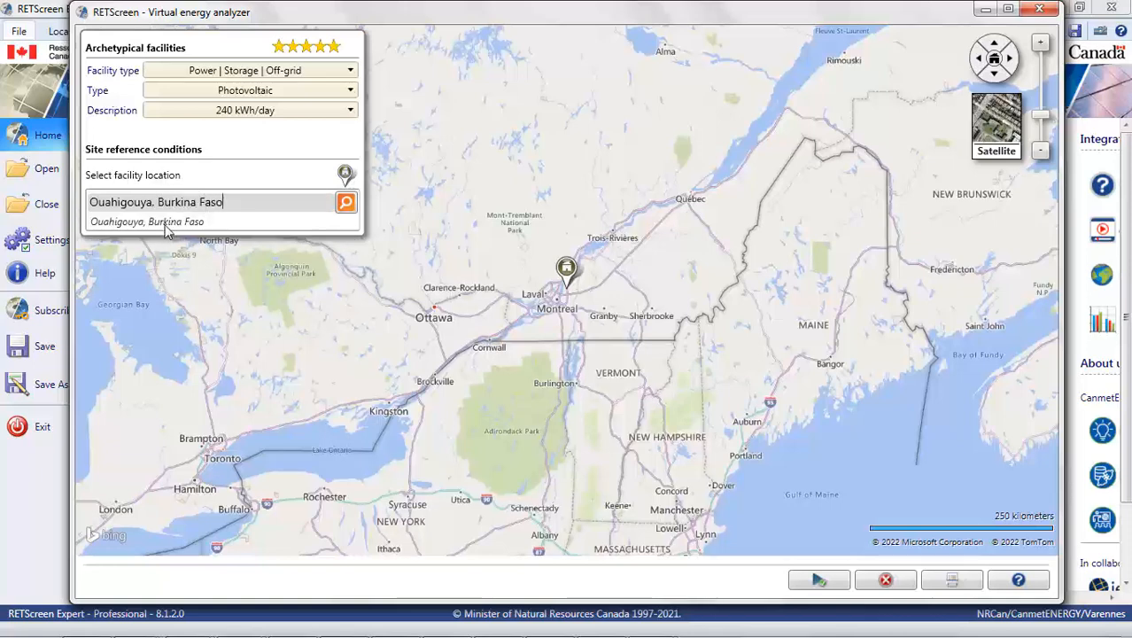
{"action": "left_click", "coordinate": [163, 223]}
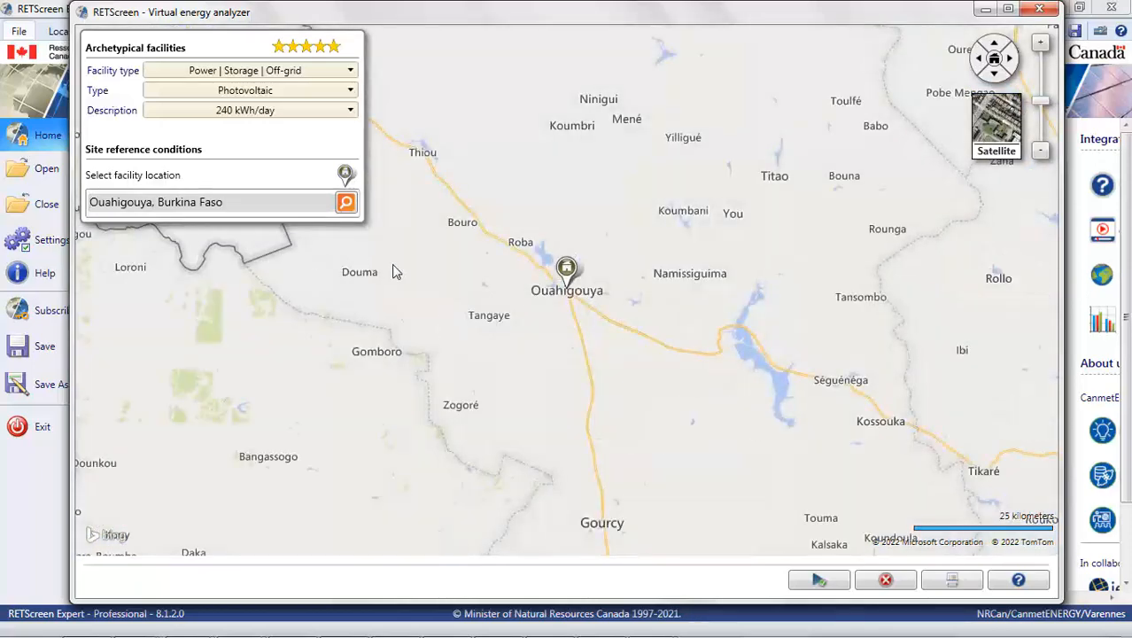
{"action": "scroll", "coordinate": [433, 277], "scroll_direction": "down", "scroll_amount": 5}
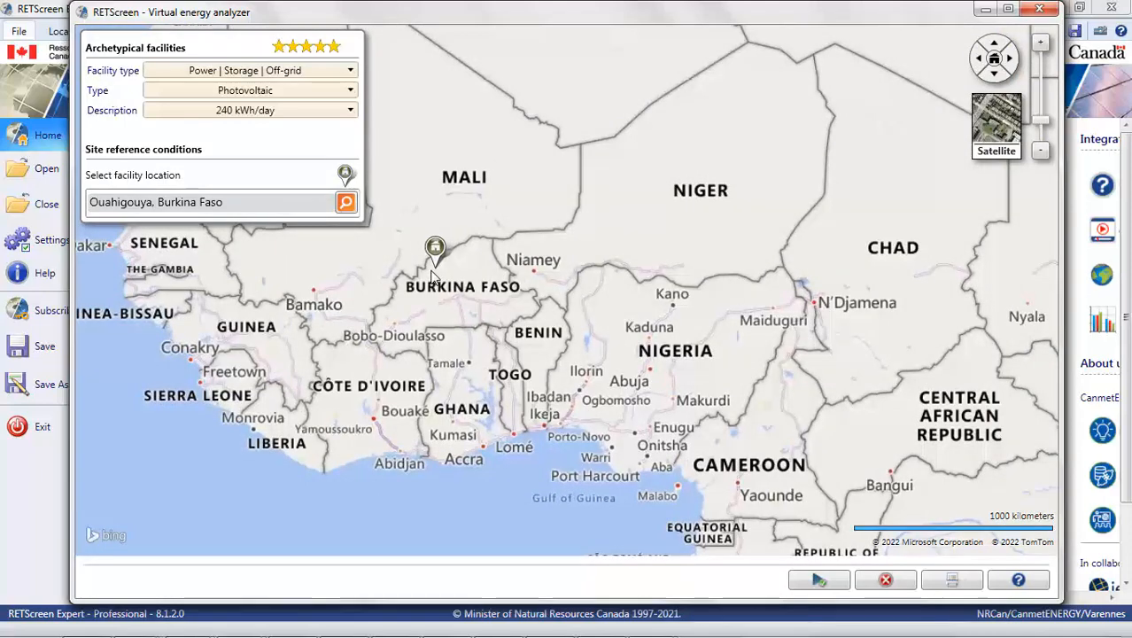
{"action": "scroll", "coordinate": [432, 276], "scroll_direction": "up", "scroll_amount": 4}
{"action": "scroll", "coordinate": [430, 276], "scroll_direction": "up", "scroll_amount": 1}
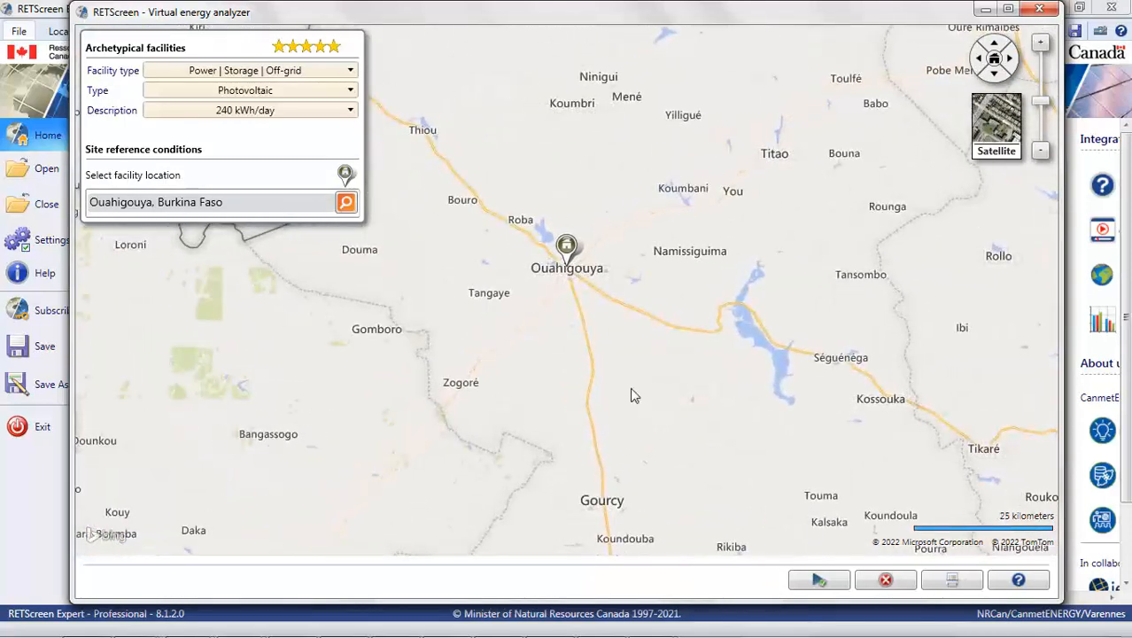
{"action": "left_click", "coordinate": [820, 581]}
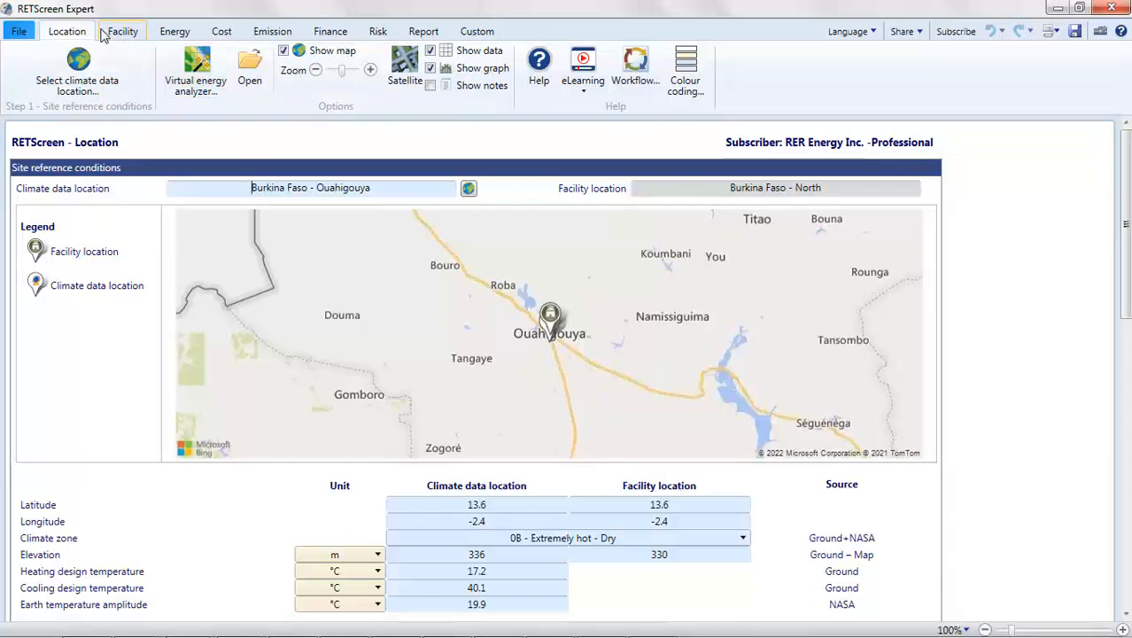
Step: Set the current project's currency to Burkina Faso in the program settings
{"action": "left_click", "coordinate": [19, 33]}
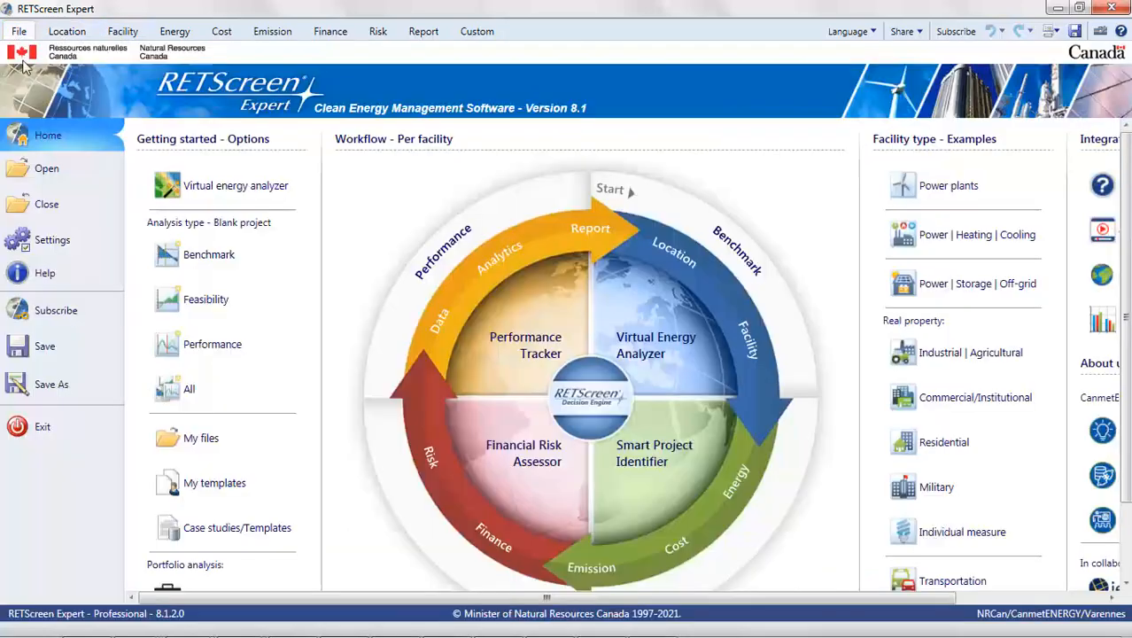
{"action": "left_click", "coordinate": [55, 251]}
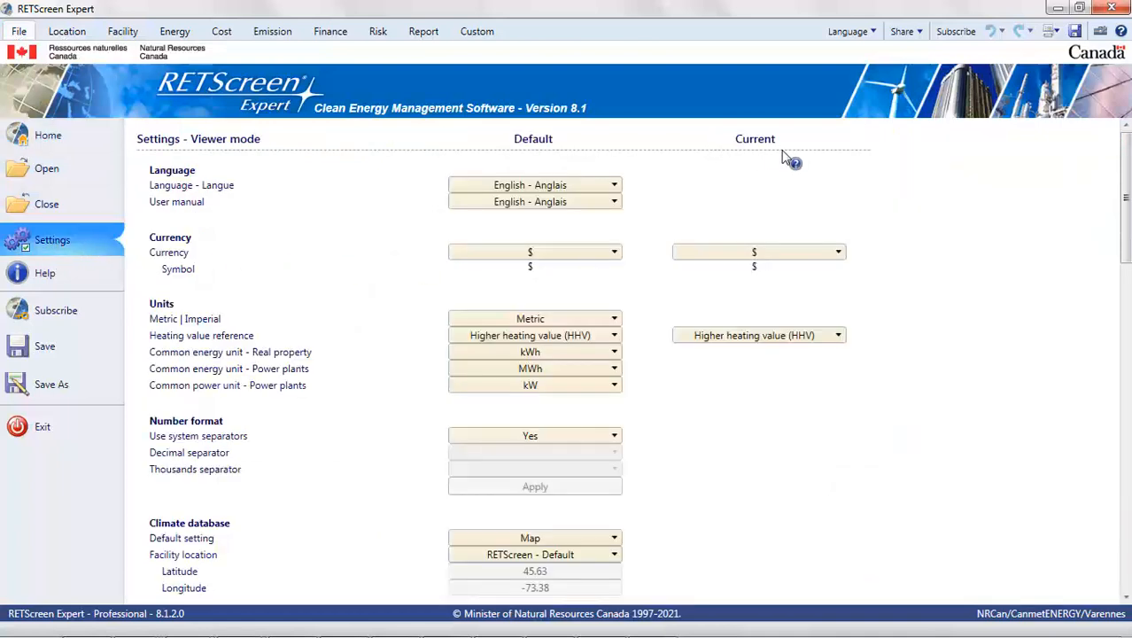
{"action": "left_click", "coordinate": [835, 252]}
{"action": "scroll", "coordinate": [835, 362], "scroll_direction": "down", "scroll_amount": 6}
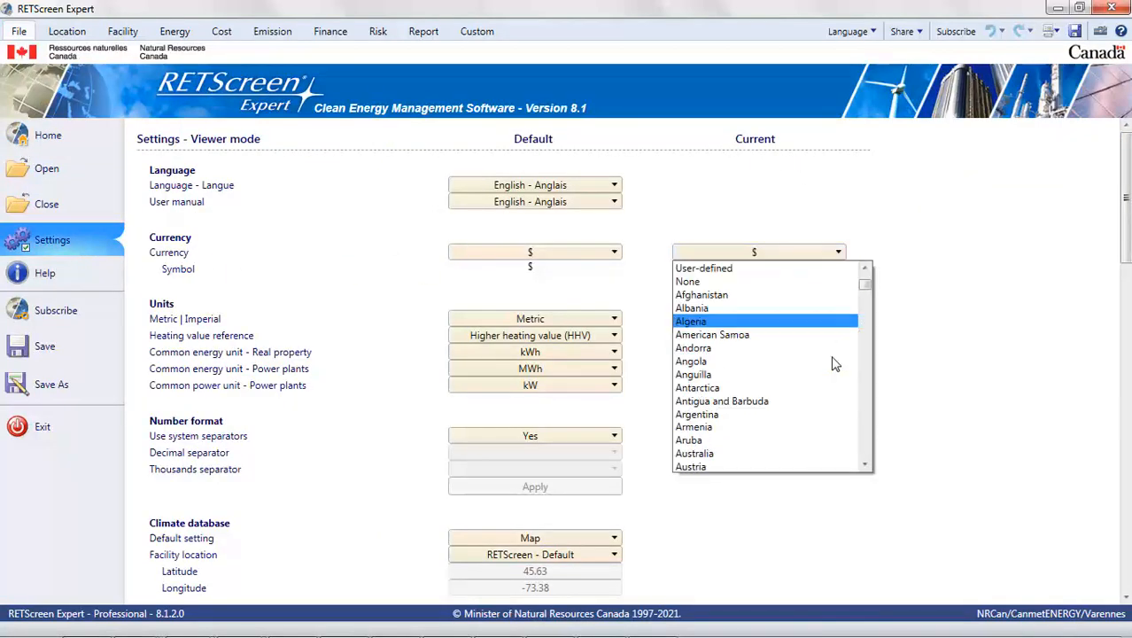
{"action": "scroll", "coordinate": [833, 361], "scroll_direction": "down", "scroll_amount": 1}
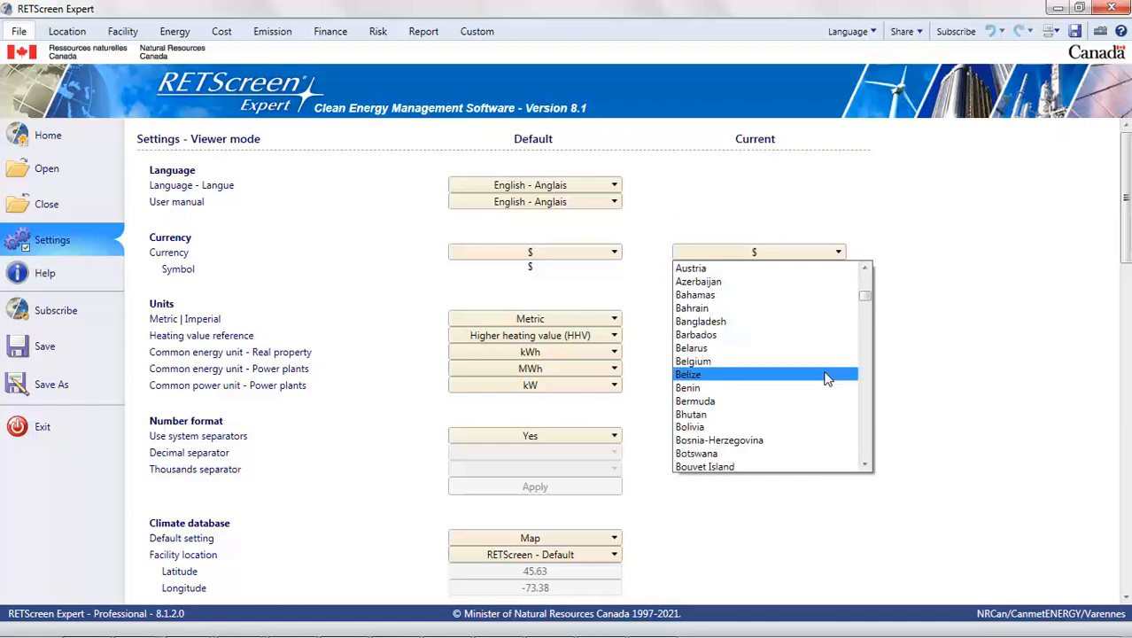
{"action": "scroll", "coordinate": [824, 377], "scroll_direction": "down", "scroll_amount": 3}
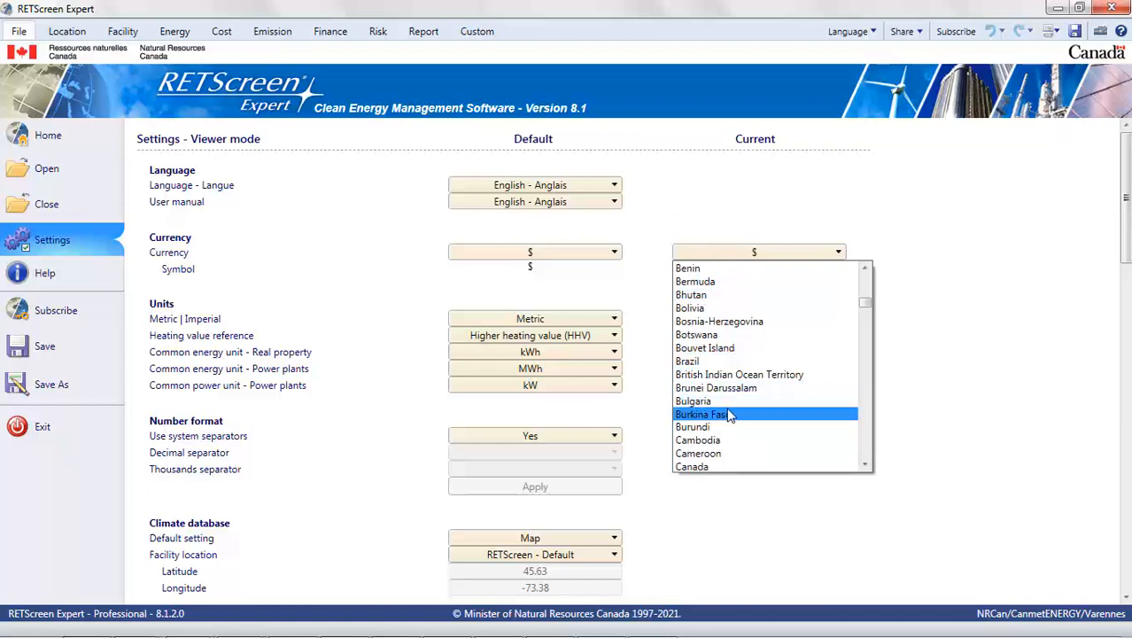
{"action": "left_click", "coordinate": [732, 413]}
Step: Set the cost database's current exchange rate to 0.0021 $/XOF
{"action": "scroll", "coordinate": [747, 387], "scroll_direction": "down", "scroll_amount": 6}
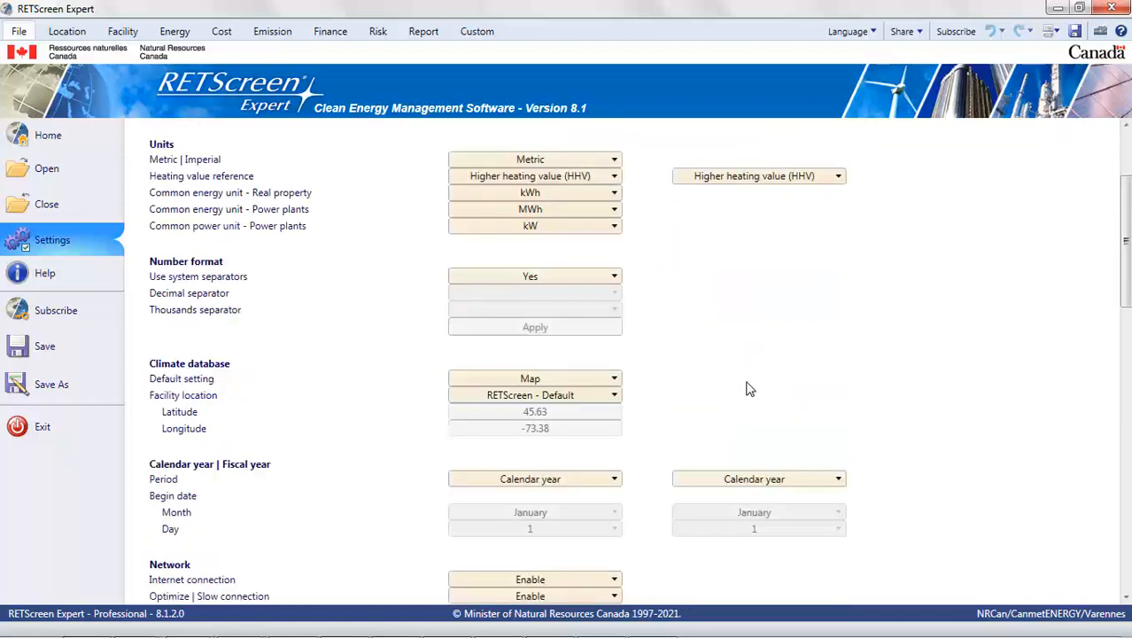
{"action": "scroll", "coordinate": [747, 387], "scroll_direction": "down", "scroll_amount": 1}
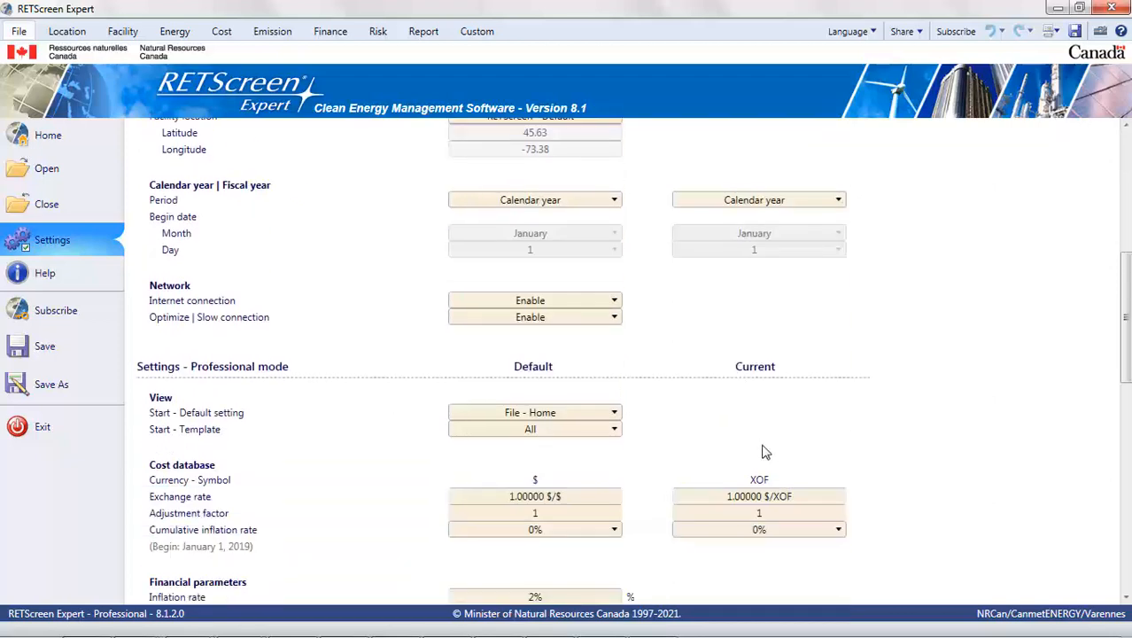
{"action": "left_click", "coordinate": [759, 499]}
{"action": "type", "text": "0.0021"}
{"action": "left_click", "coordinate": [880, 492]}
{"action": "scroll", "coordinate": [306, 379], "scroll_direction": "up", "scroll_amount": 5}
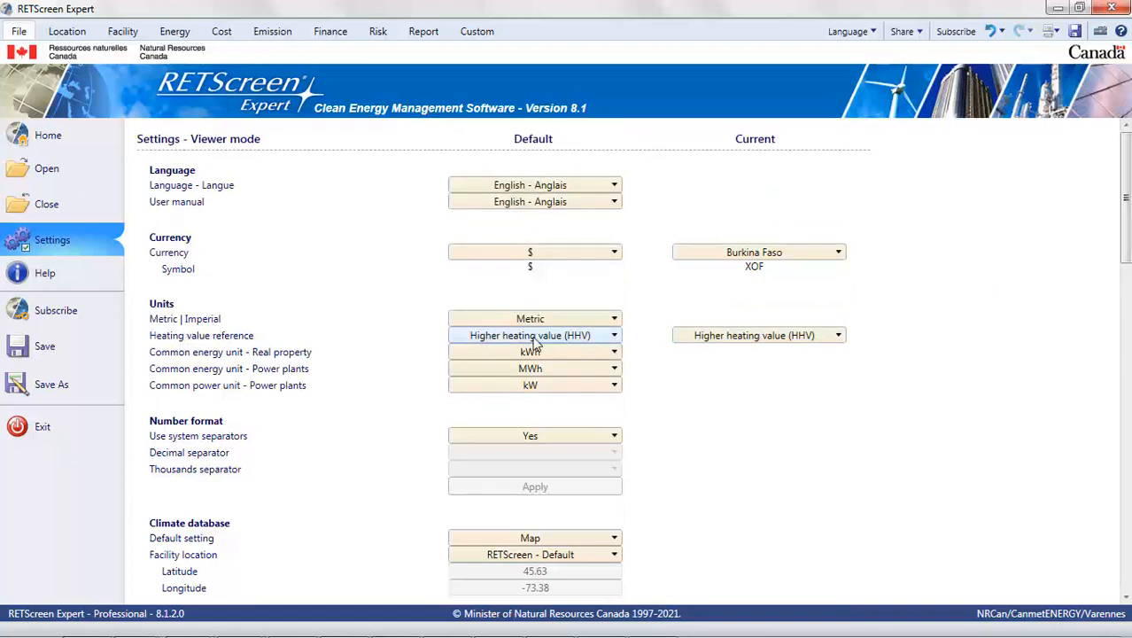
Step: Check the heating value reference options for both the default and current settings without changing them
{"action": "left_click", "coordinate": [486, 341]}
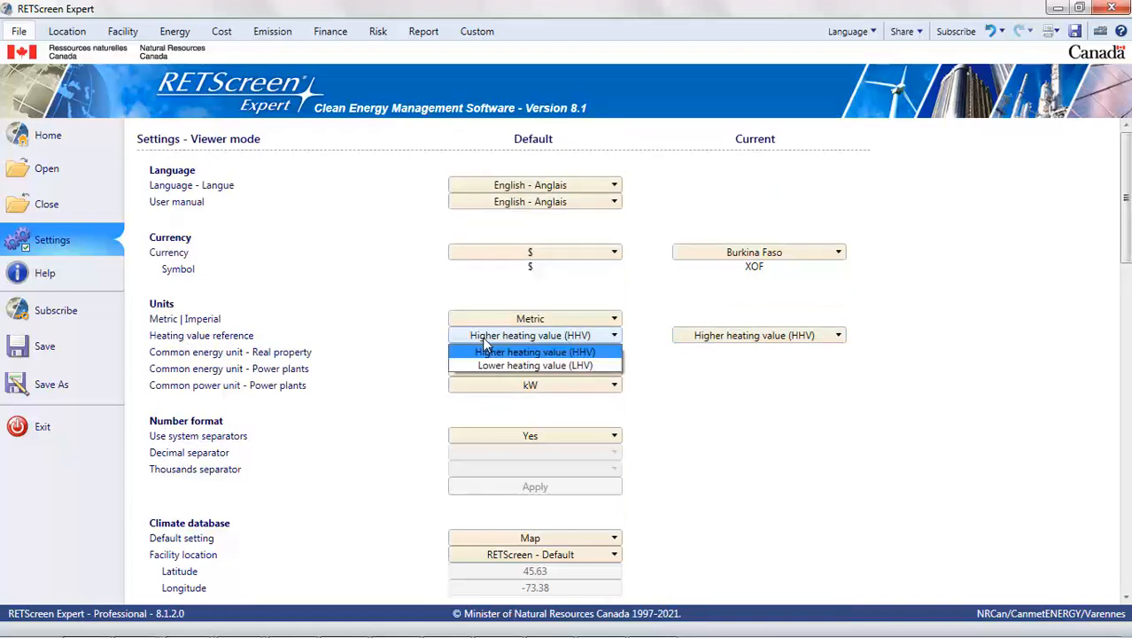
{"action": "left_click", "coordinate": [728, 341]}
{"action": "left_click", "coordinate": [728, 341]}
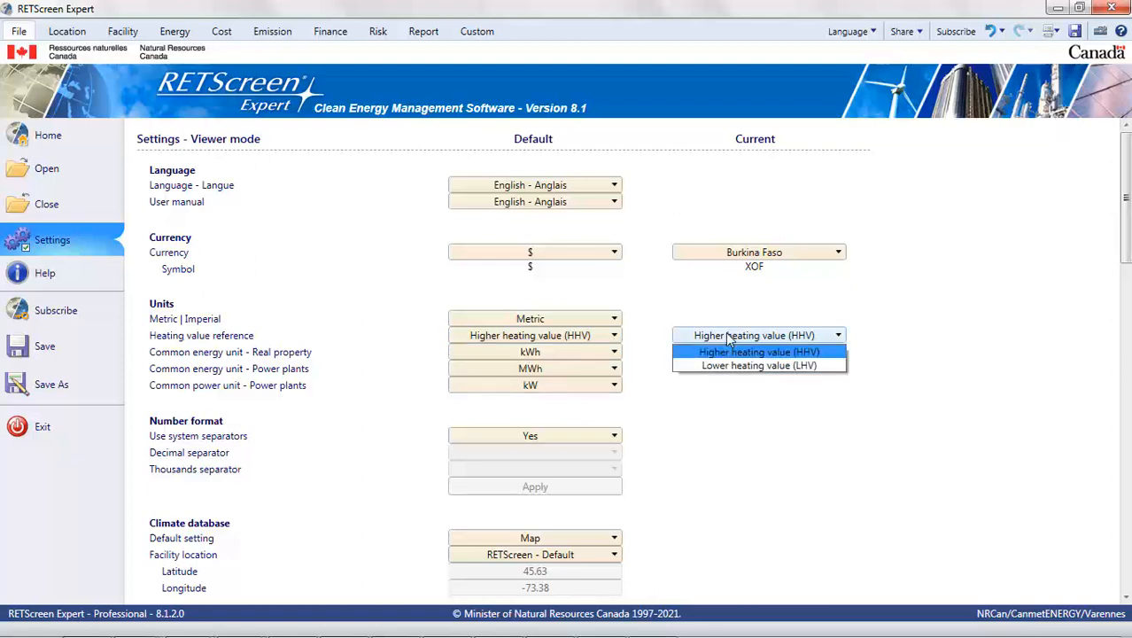
{"action": "left_click", "coordinate": [728, 339]}
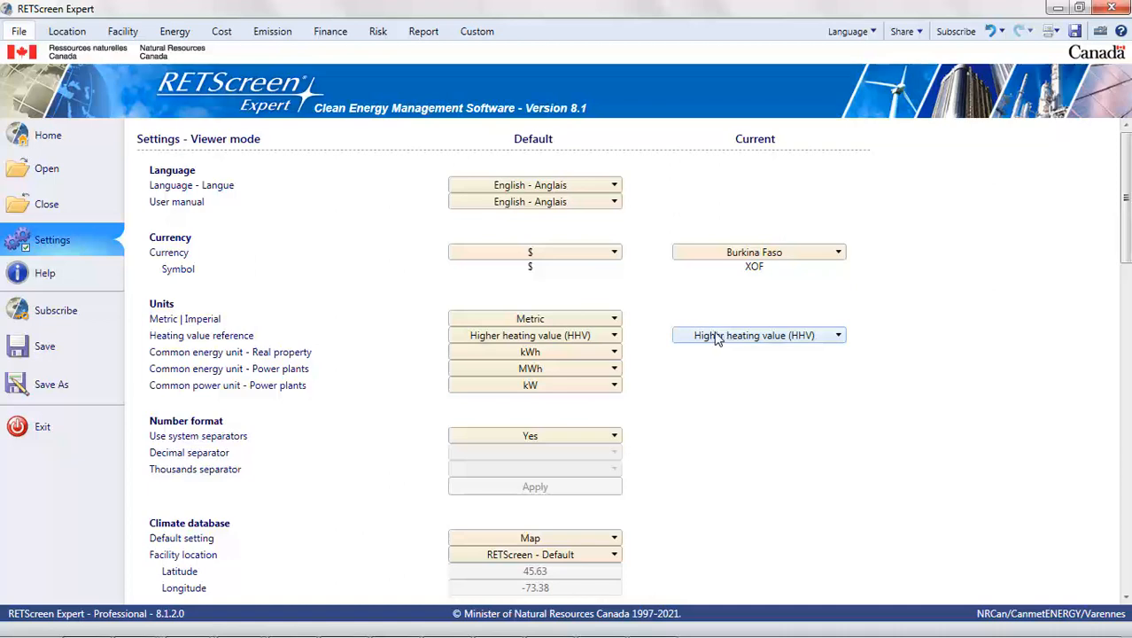
Step: Review the facility type and technology options on the Facility page, and highlight the daily load in the description
{"action": "left_click", "coordinate": [122, 32]}
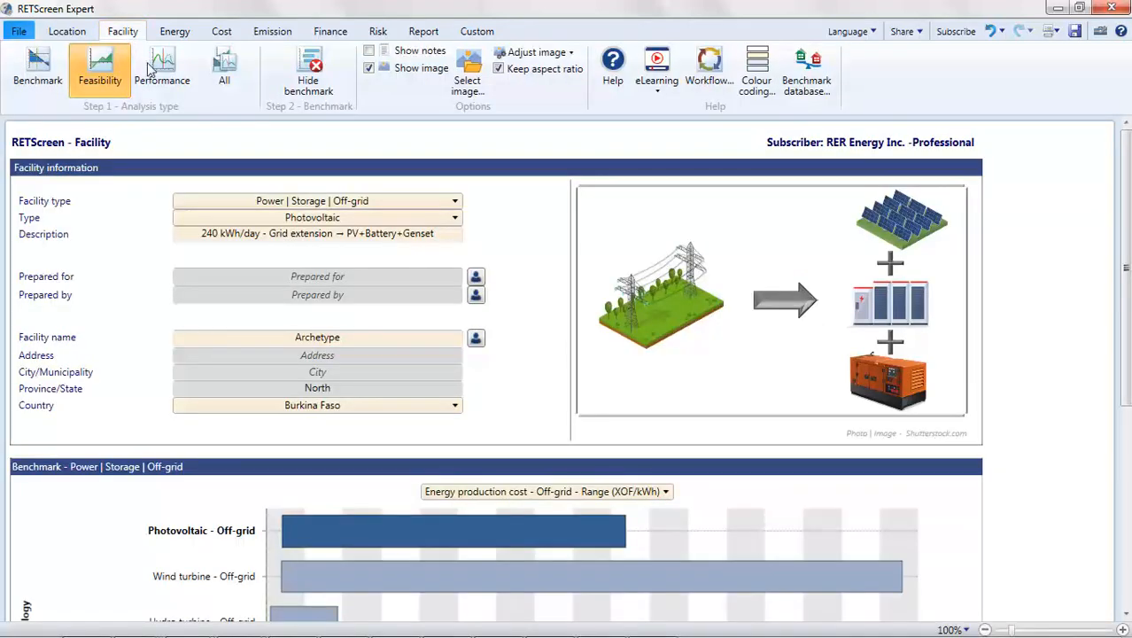
{"action": "left_click", "coordinate": [347, 205]}
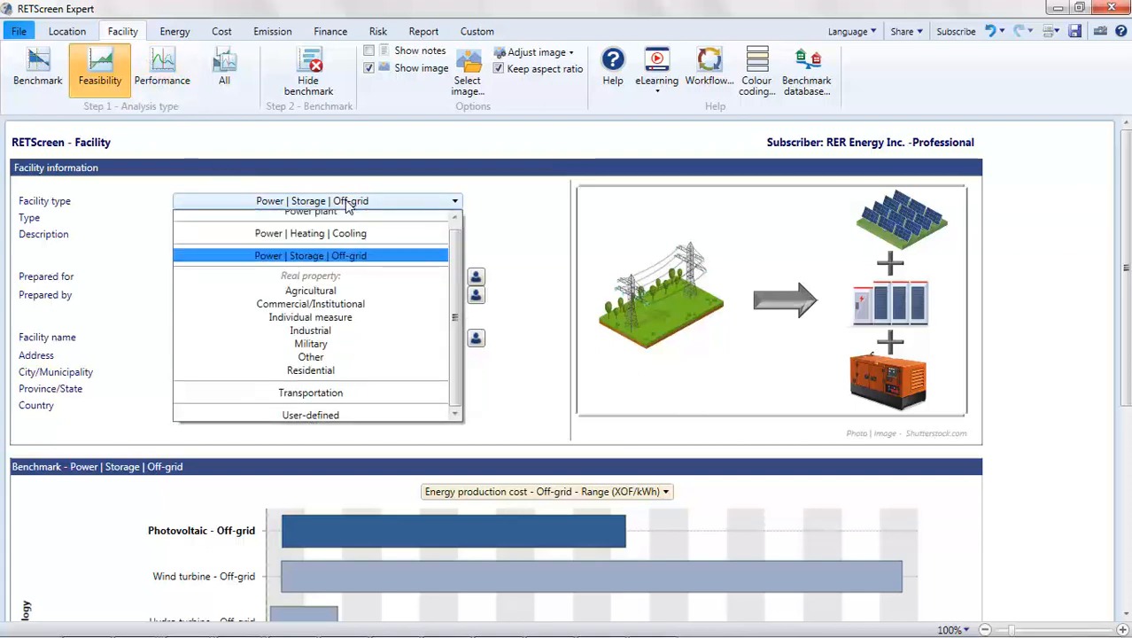
{"action": "left_click", "coordinate": [347, 204]}
{"action": "left_click", "coordinate": [341, 219]}
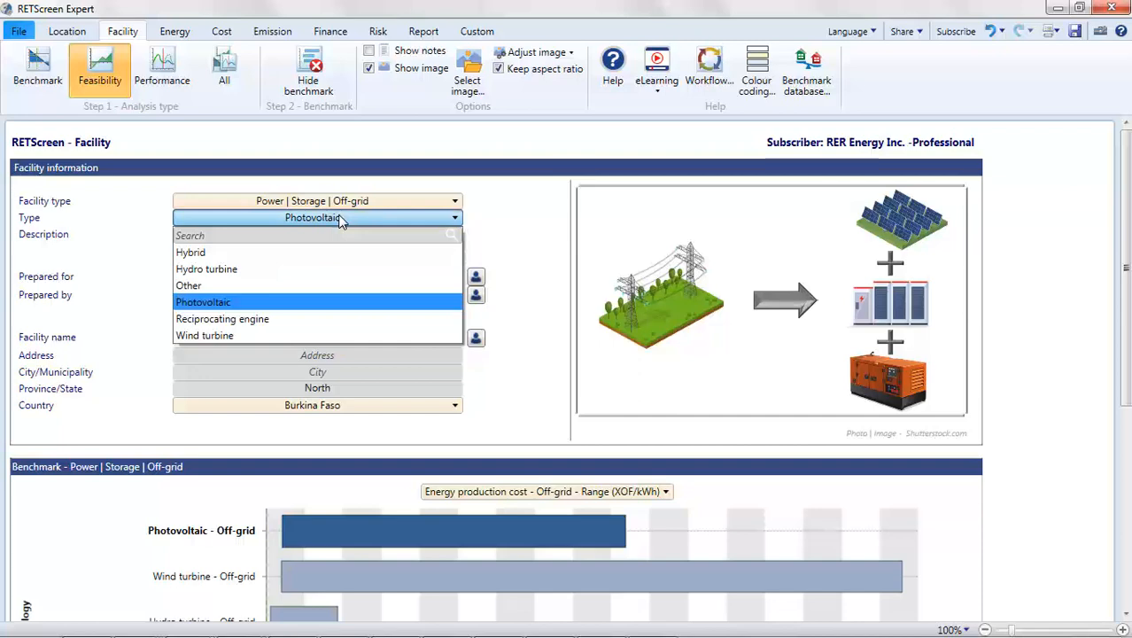
{"action": "left_click", "coordinate": [341, 219]}
{"action": "left_click", "coordinate": [217, 237]}
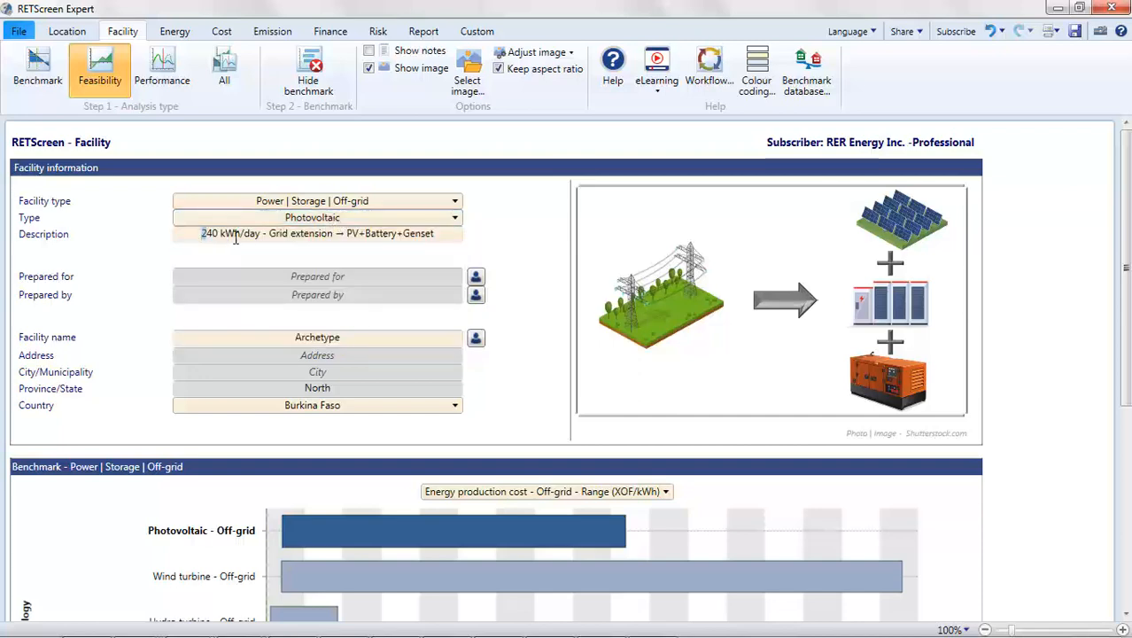
{"action": "left_click_drag", "start_coordinate": [236, 239], "coordinate": [259, 241]}
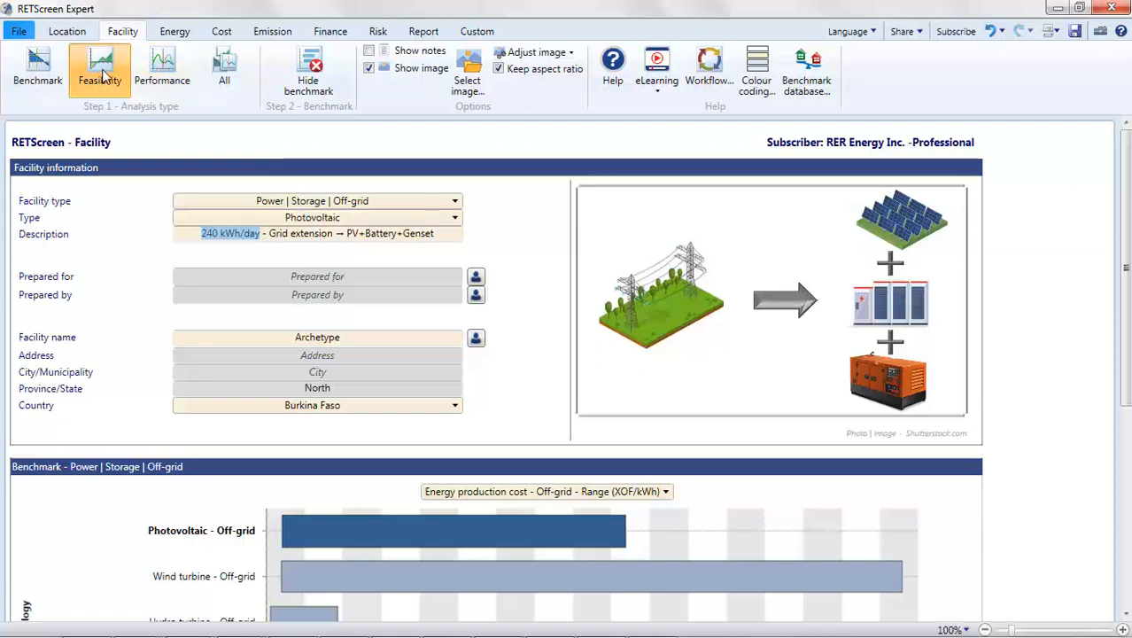
Step: In the energy model, set the annual electricity rate to 140 XOF/kWh and the diesel fuel rate to 564 XOF/L
{"action": "left_click", "coordinate": [166, 32]}
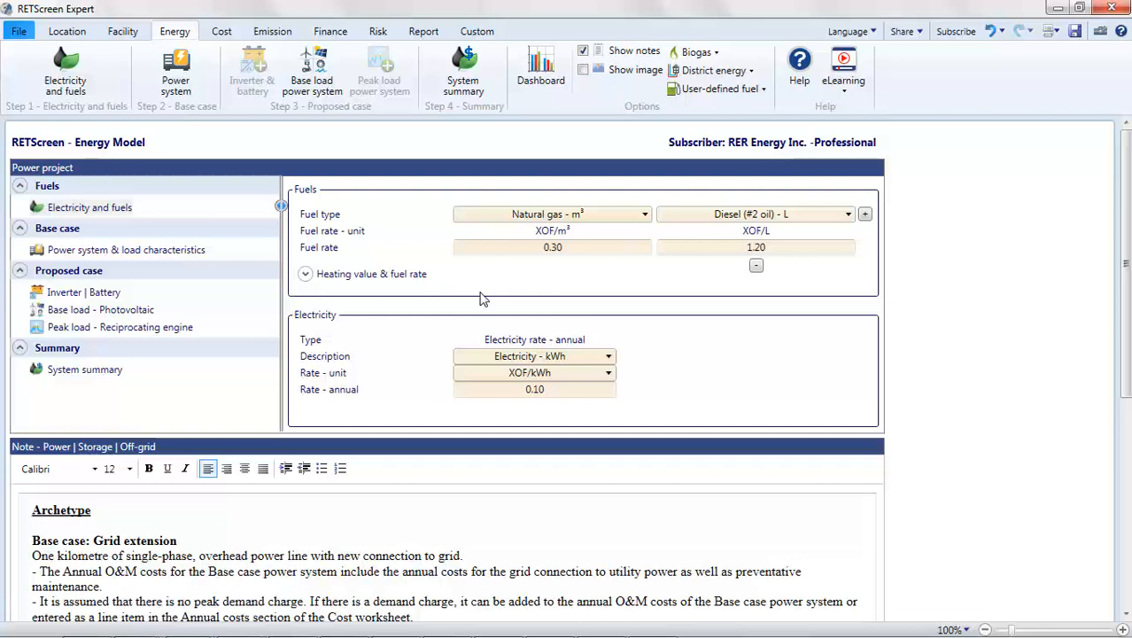
{"action": "left_click", "coordinate": [532, 400]}
{"action": "type", "text": "140"}
{"action": "key", "text": "Return"}
{"action": "left_click", "coordinate": [770, 248]}
{"action": "type", "text": "564"}
{"action": "key", "text": "Return"}
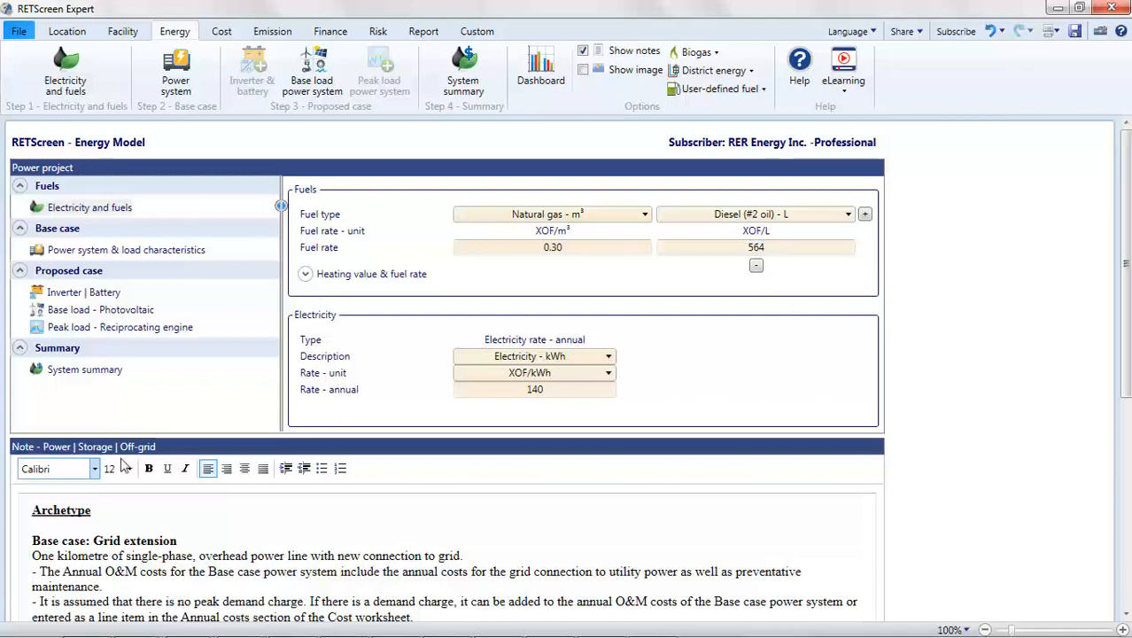
Step: Read the archetype note and highlight the sentence describing the grid extension base case
{"action": "scroll", "coordinate": [124, 467], "scroll_direction": "down", "scroll_amount": 3}
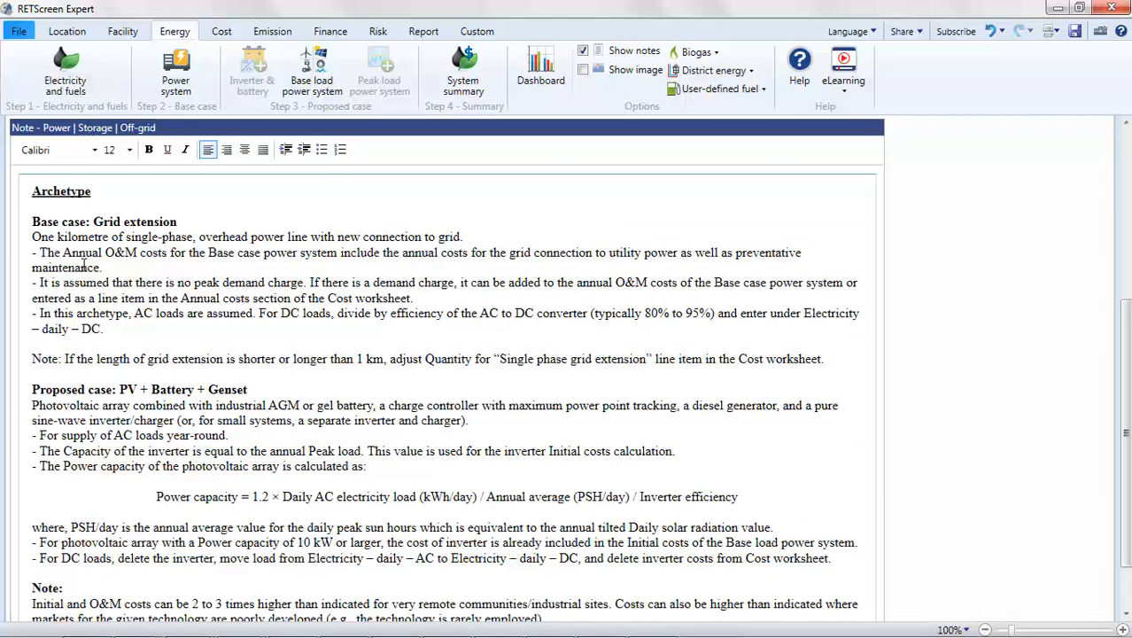
{"action": "left_click_drag", "start_coordinate": [32, 236], "coordinate": [462, 237]}
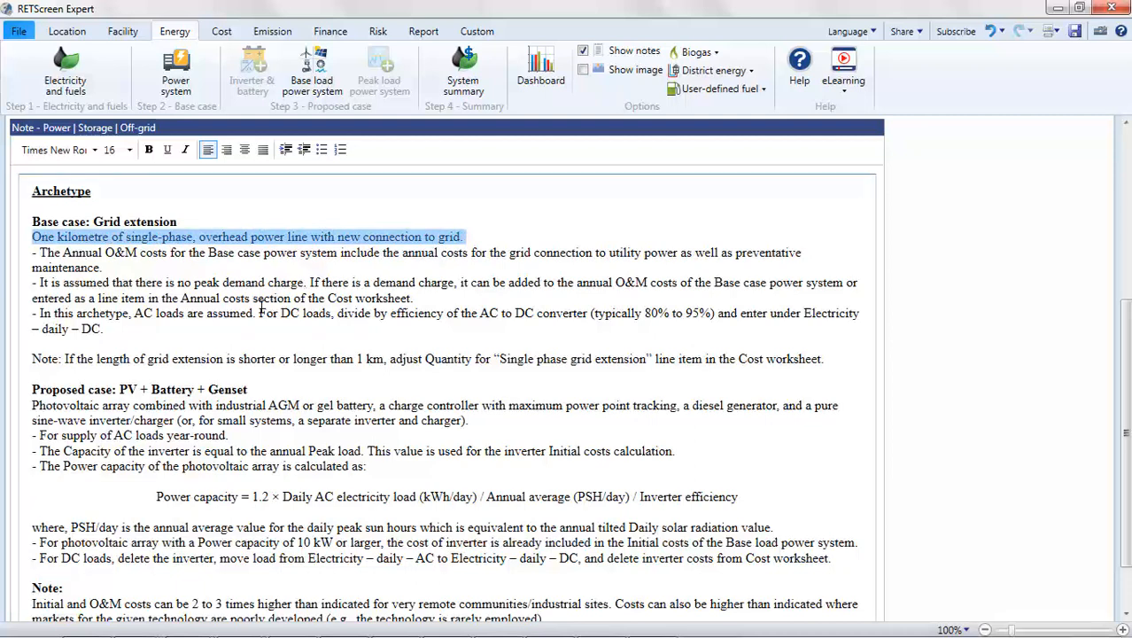
{"action": "scroll", "coordinate": [261, 310], "scroll_direction": "up", "scroll_amount": 6}
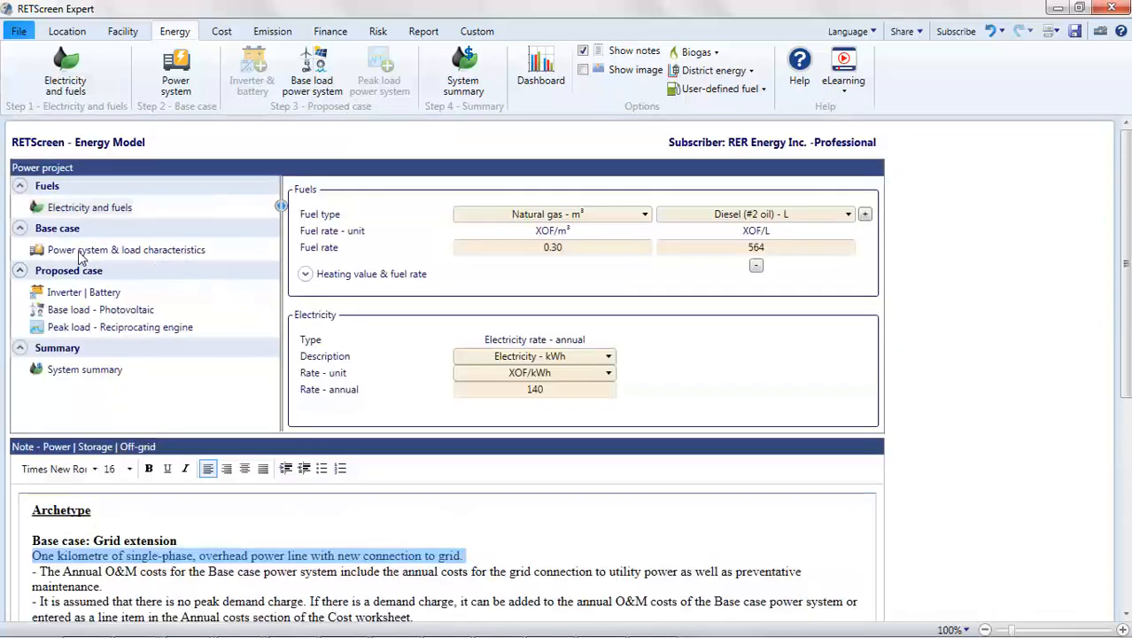
Step: In the base case power system, keep grid electricity as the technology and set the annual O&M costs to 1,000,000 XOF
{"action": "left_click", "coordinate": [80, 252]}
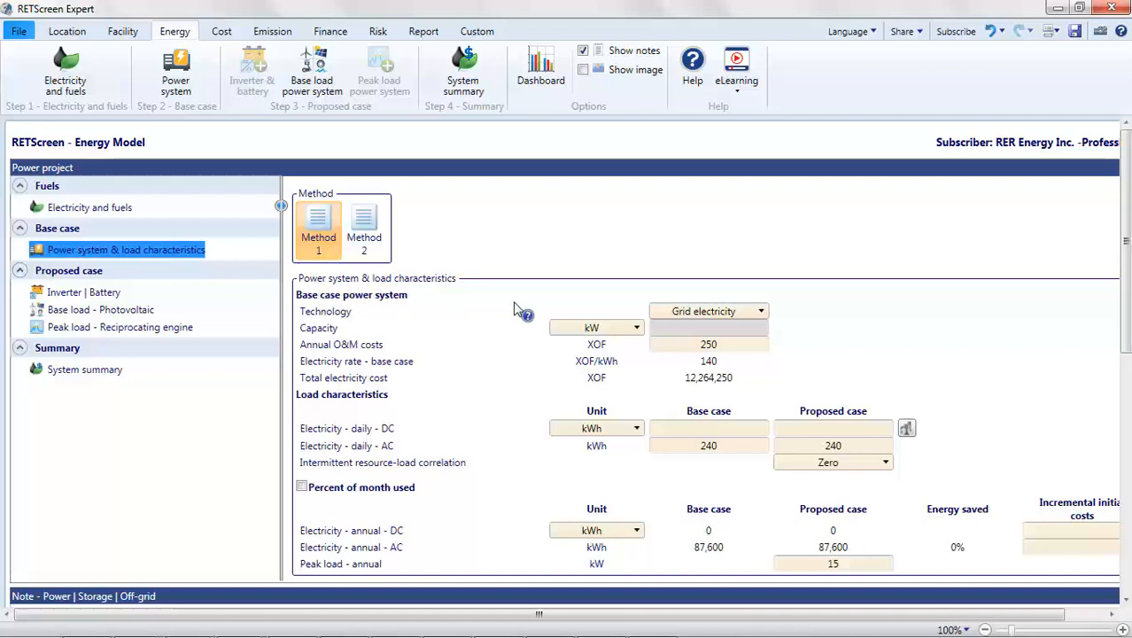
{"action": "left_click", "coordinate": [709, 311]}
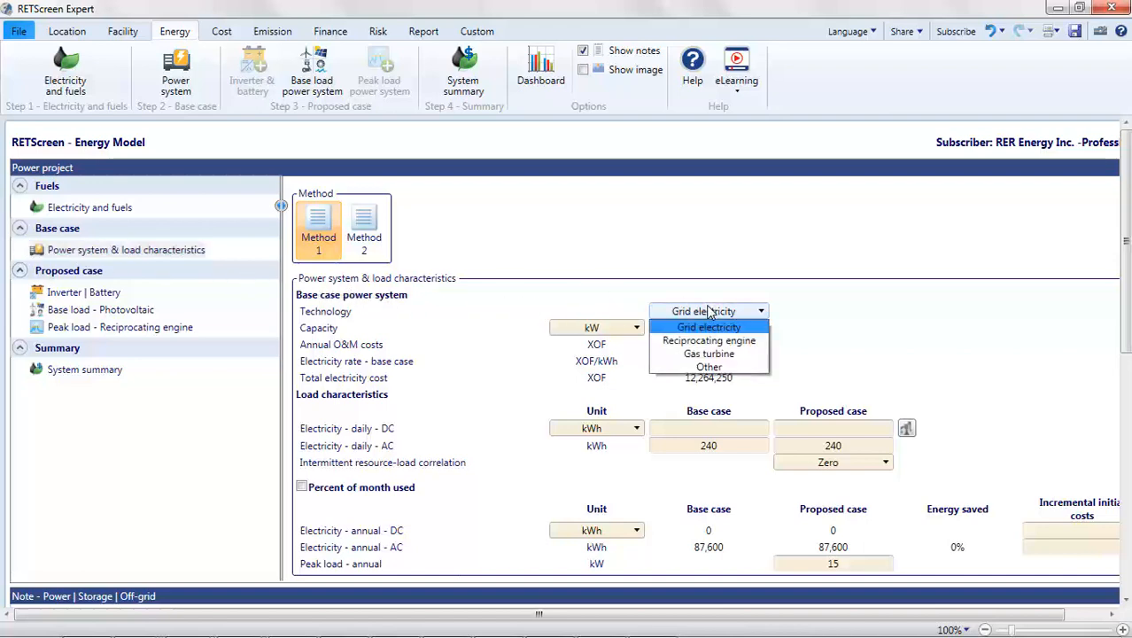
{"action": "left_click", "coordinate": [709, 311]}
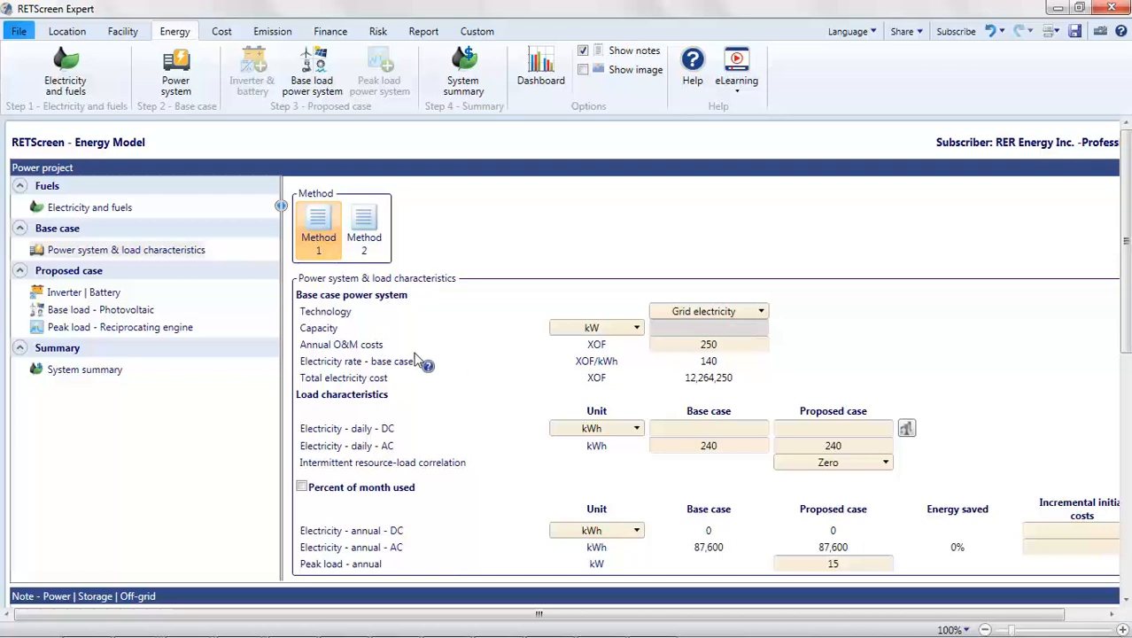
{"action": "left_click", "coordinate": [728, 346]}
{"action": "type", "text": "117500"}
{"action": "key", "text": "BackSpace"}
{"action": "key", "text": "BackSpace"}
{"action": "key", "text": "BackSpace"}
{"action": "key", "text": "BackSpace"}
{"action": "key", "text": "BackSpace"}
{"action": "key", "text": "BackSpace"}
{"action": "type", "text": "1000000"}
{"action": "left_click", "coordinate": [807, 376]}
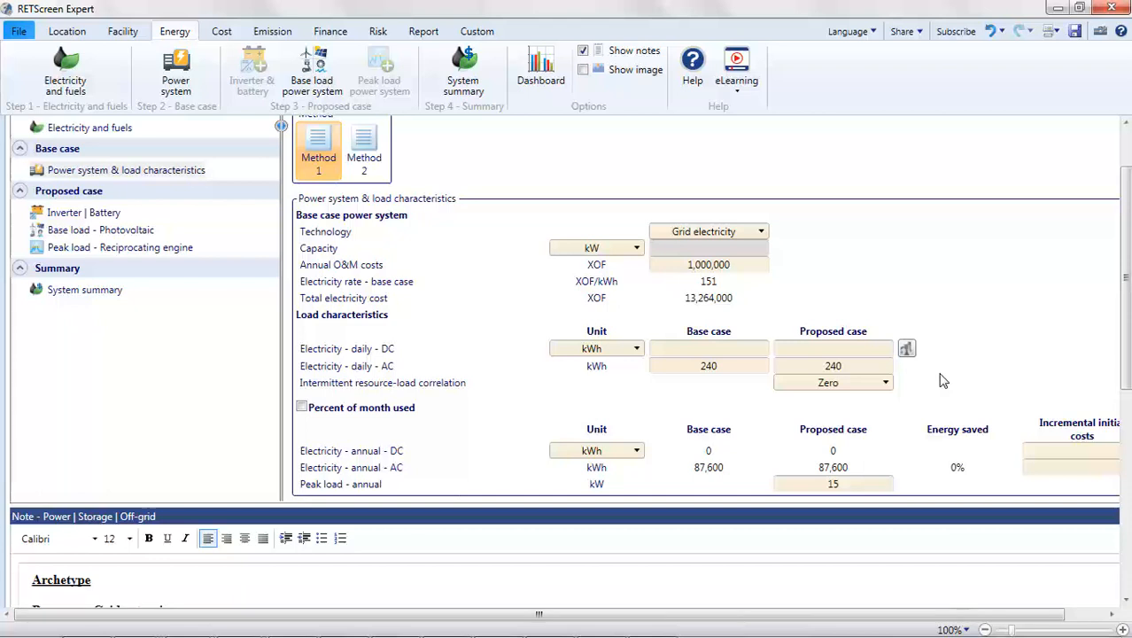
Step: Set the daily AC electricity load to 400 kWh for both the base case and the proposed case
{"action": "left_click", "coordinate": [731, 367]}
{"action": "type", "text": "400"}
{"action": "left_click", "coordinate": [838, 367]}
{"action": "type", "text": "400"}
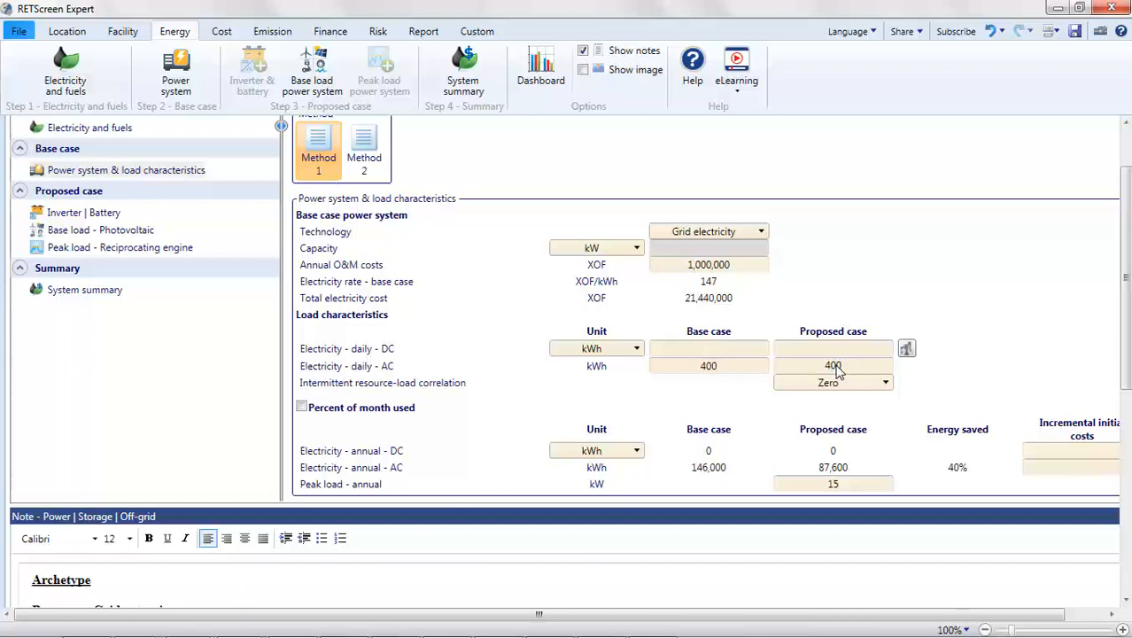
{"action": "left_click", "coordinate": [926, 376]}
Step: Keep the intermittent resource-load correlation at Zero and set the proposed case's annual peak load to 30 kW
{"action": "left_click", "coordinate": [886, 383]}
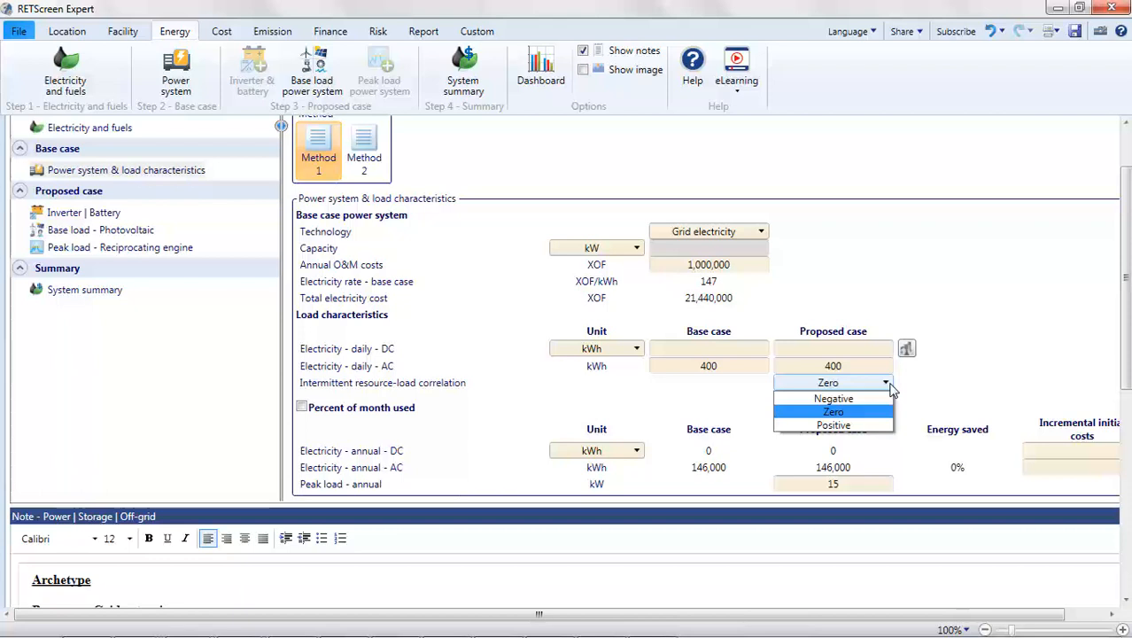
{"action": "left_click", "coordinate": [890, 387]}
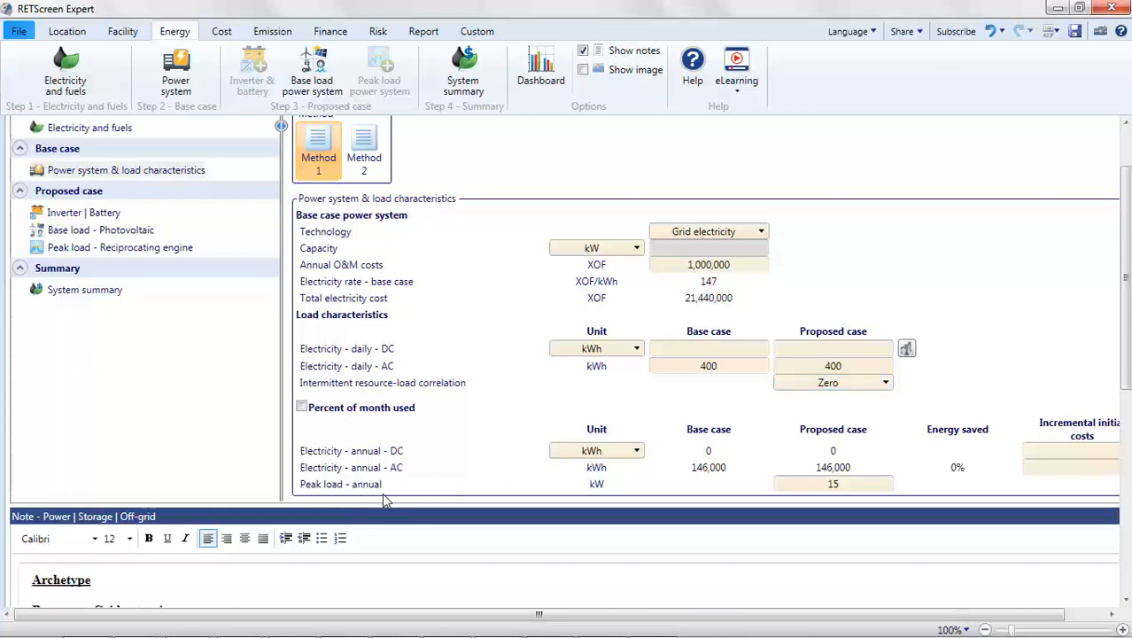
{"action": "left_click", "coordinate": [847, 484]}
{"action": "type", "text": "30"}
{"action": "scroll", "coordinate": [895, 483], "scroll_direction": "up", "scroll_amount": 2}
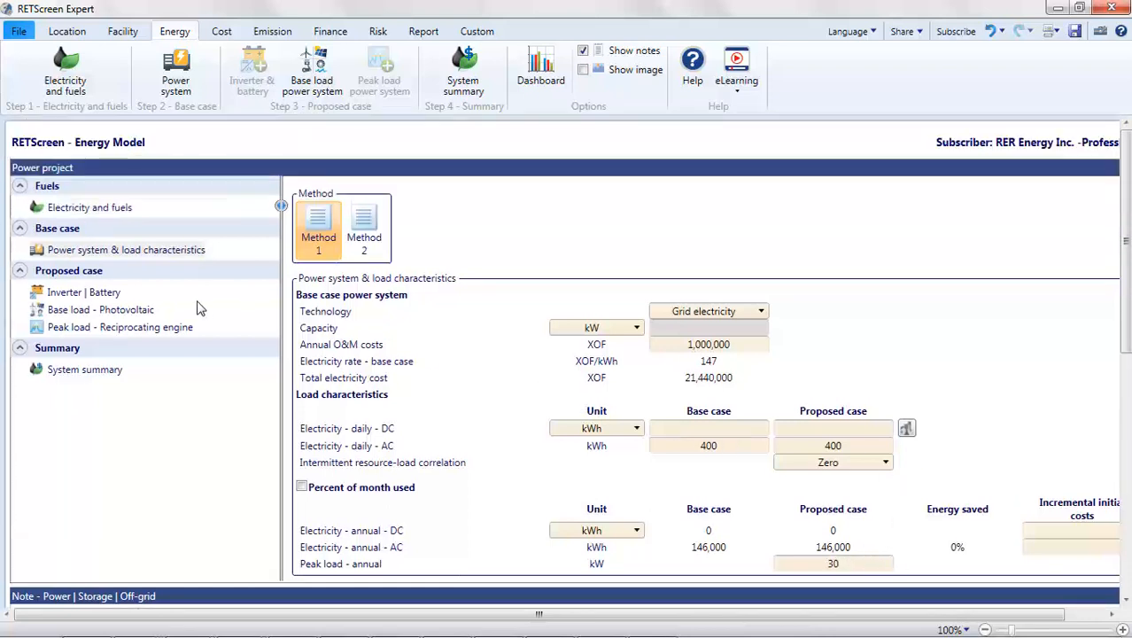
Step: In the proposed case's inverter and battery settings, set the inverter capacity to 30 kW
{"action": "left_click", "coordinate": [82, 293]}
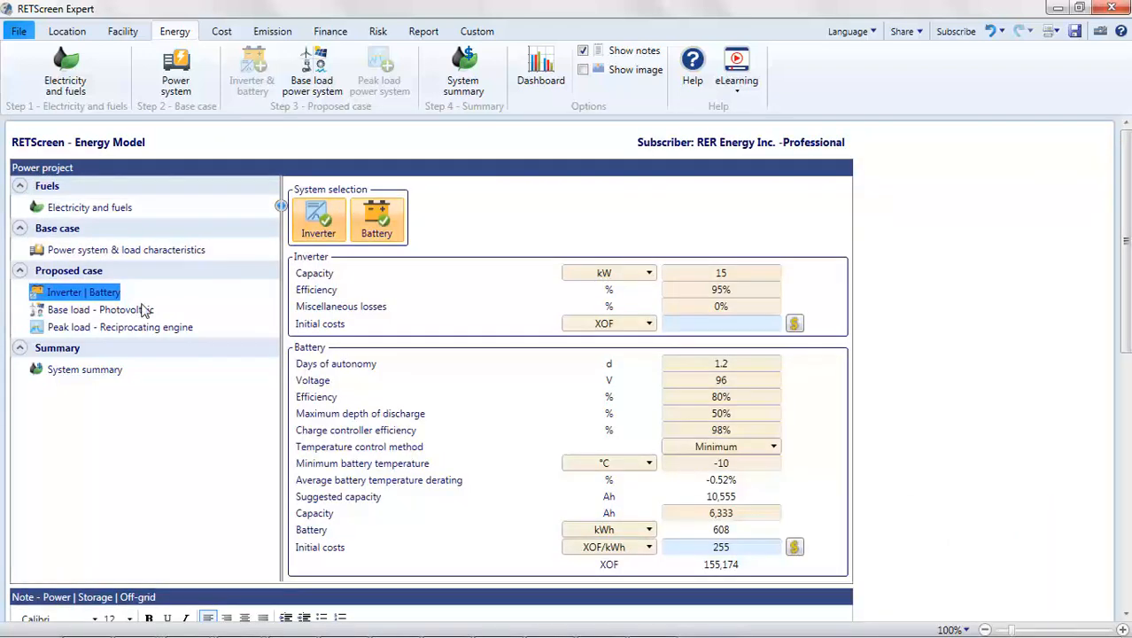
{"action": "left_click", "coordinate": [733, 277]}
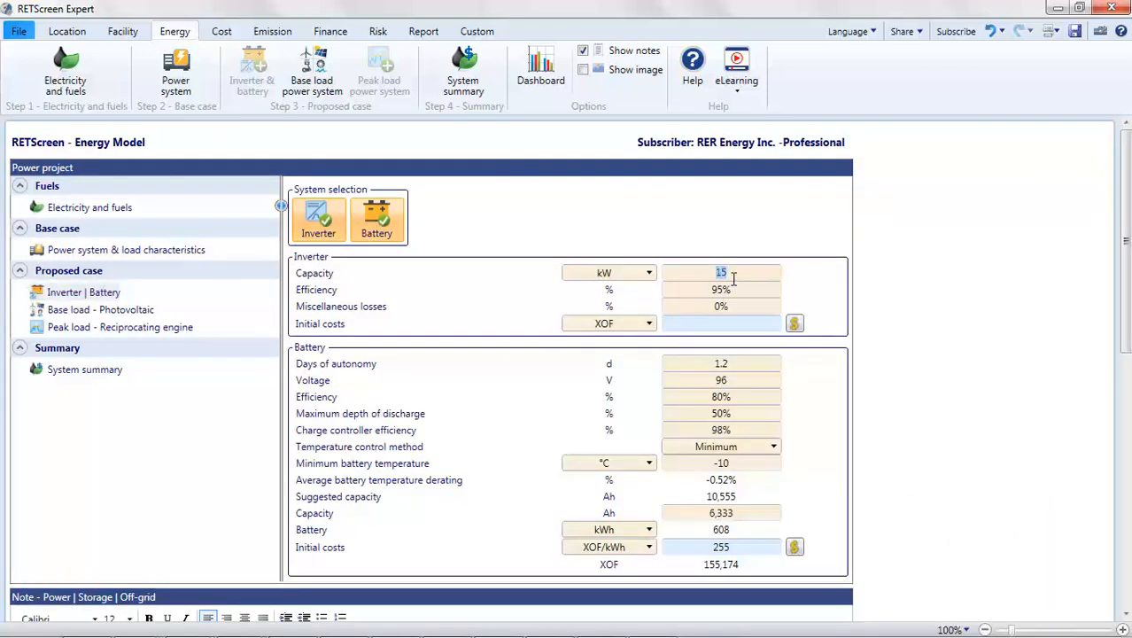
{"action": "type", "text": "30"}
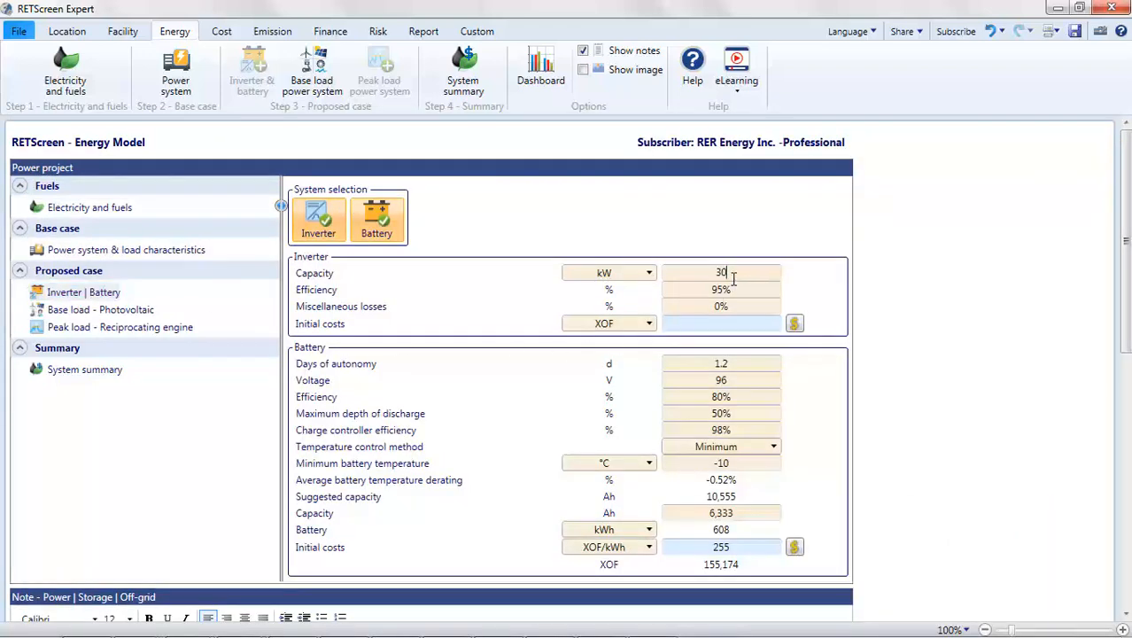
{"action": "left_click", "coordinate": [749, 325]}
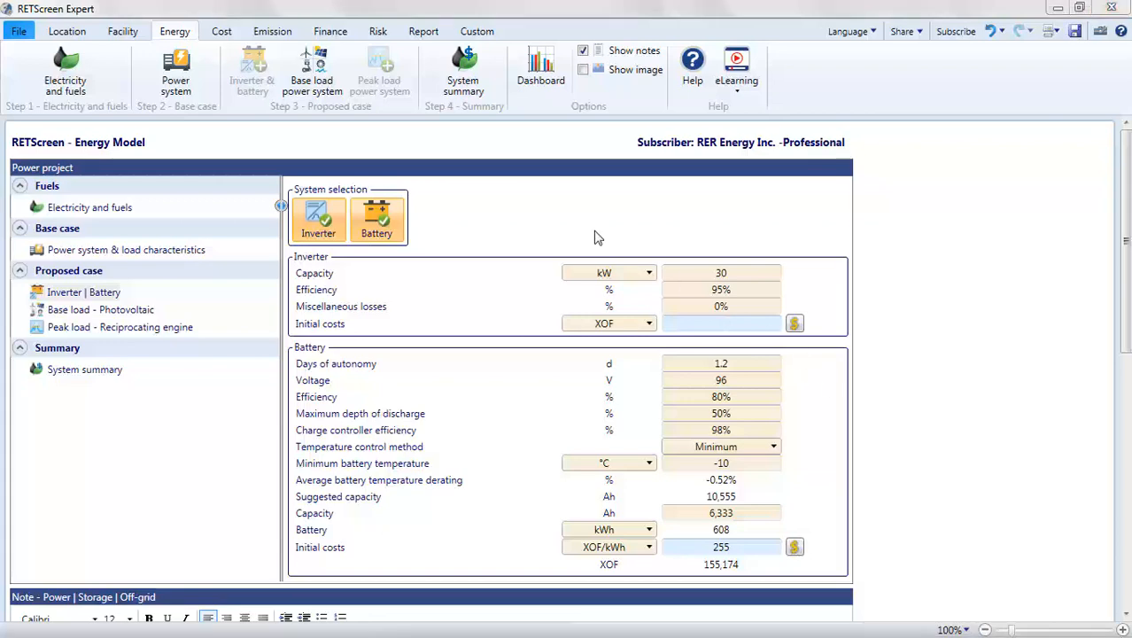
Step: Review the site's climate data and the monthly solar radiation and air temperature chart
{"action": "left_click", "coordinate": [66, 34]}
{"action": "scroll", "coordinate": [665, 416], "scroll_direction": "down", "scroll_amount": 8}
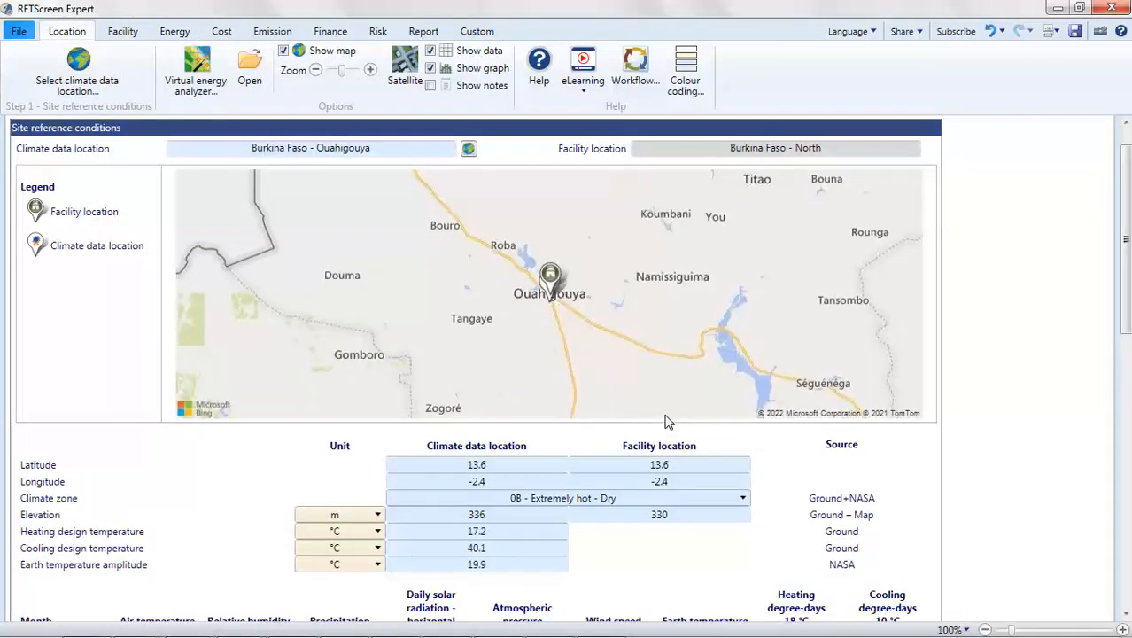
{"action": "scroll", "coordinate": [666, 422], "scroll_direction": "down", "scroll_amount": 3}
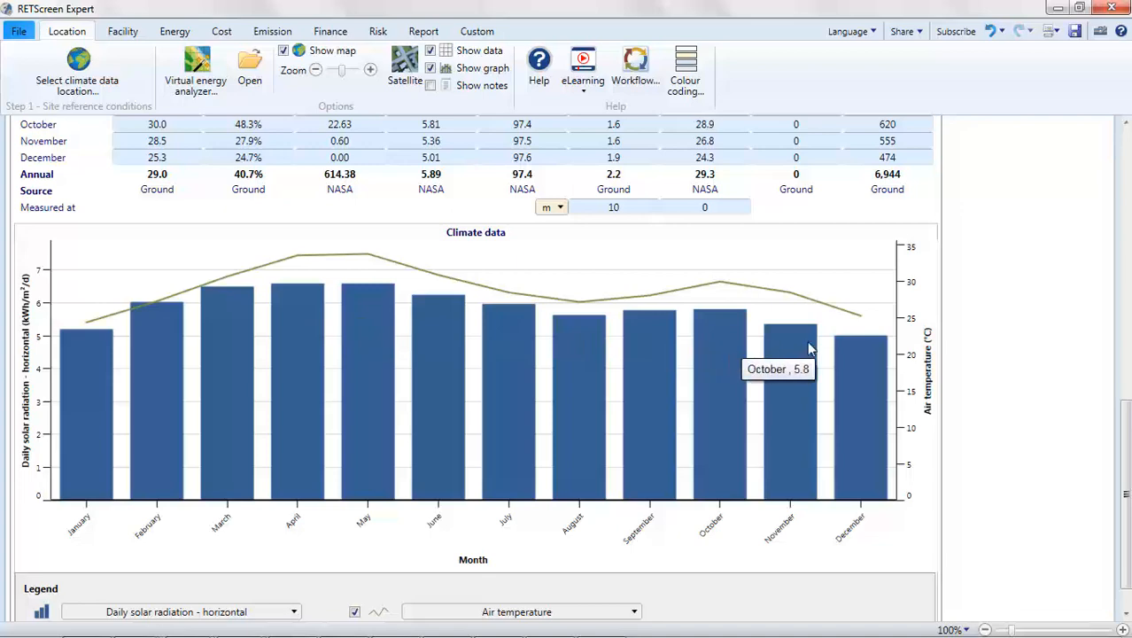
{"action": "left_click", "coordinate": [166, 34]}
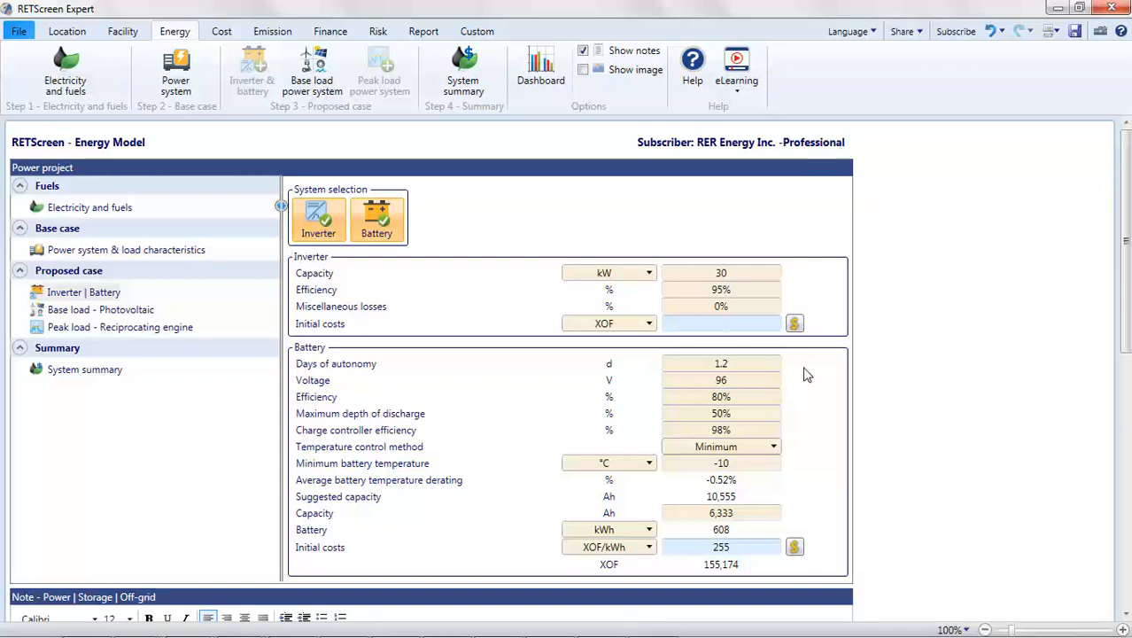
Step: Set the battery's temperature control method to Ambient
{"action": "left_click", "coordinate": [741, 380]}
{"action": "left_click", "coordinate": [742, 449]}
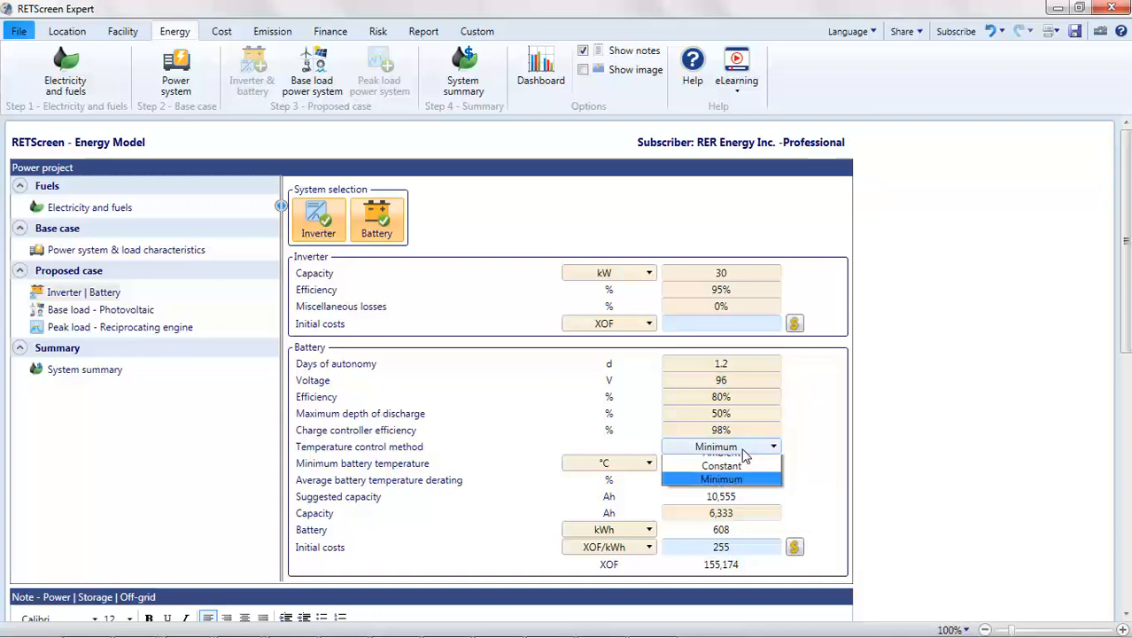
{"action": "left_click", "coordinate": [742, 450]}
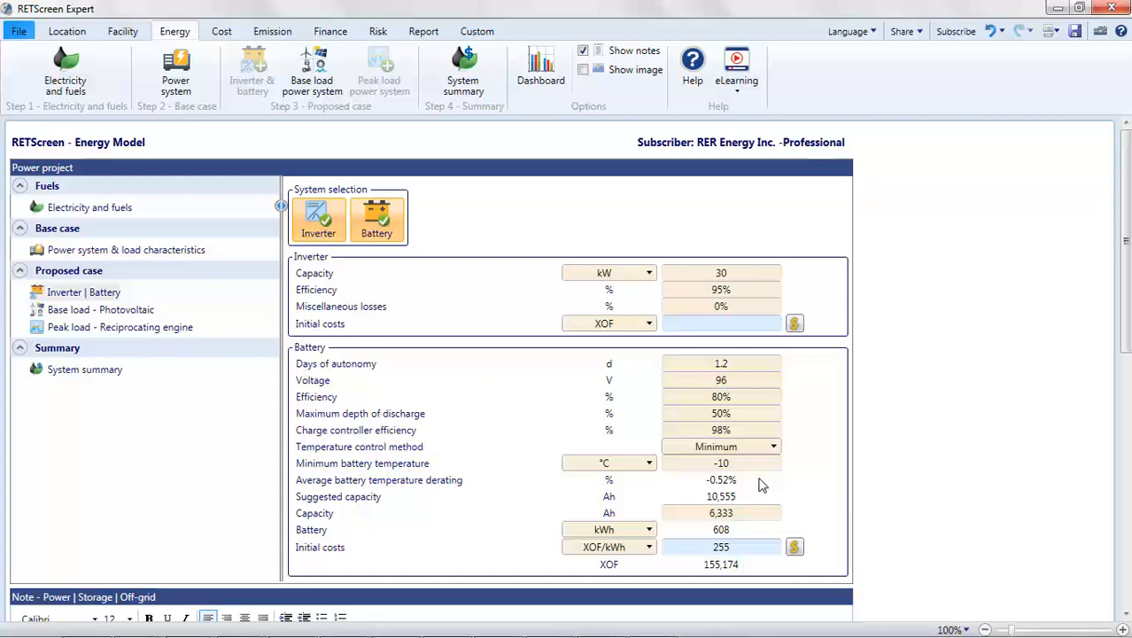
{"action": "left_click", "coordinate": [776, 449]}
{"action": "left_click", "coordinate": [759, 462]}
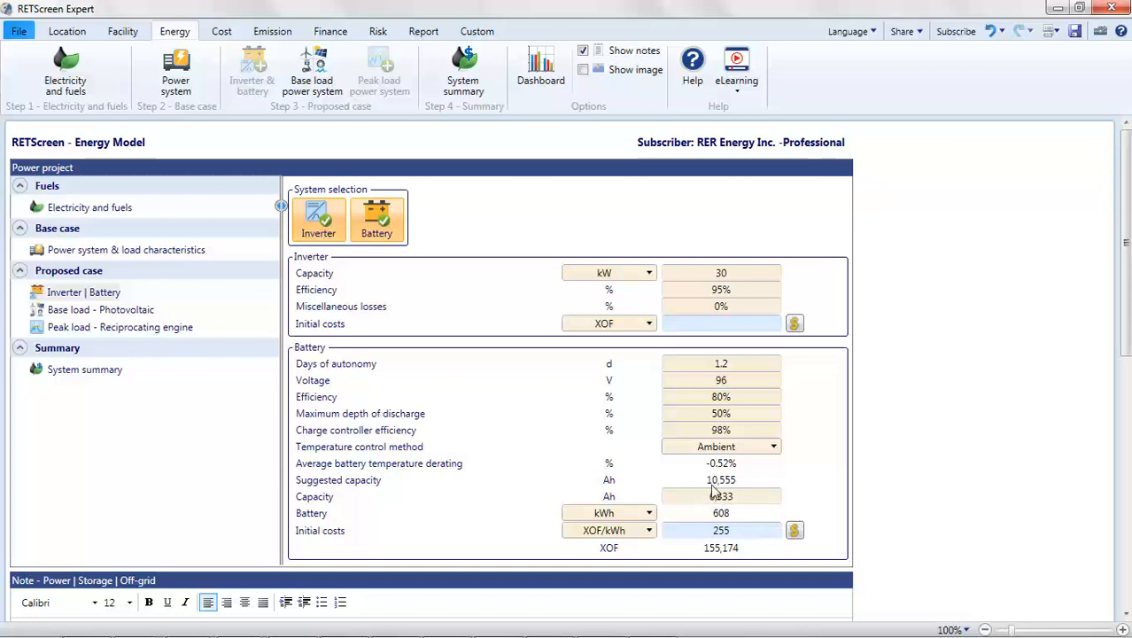
Step: Set the battery capacity to the suggested 10,555 Ah
{"action": "left_click", "coordinate": [735, 497]}
{"action": "type", "text": "10555"}
{"action": "left_click", "coordinate": [743, 511]}
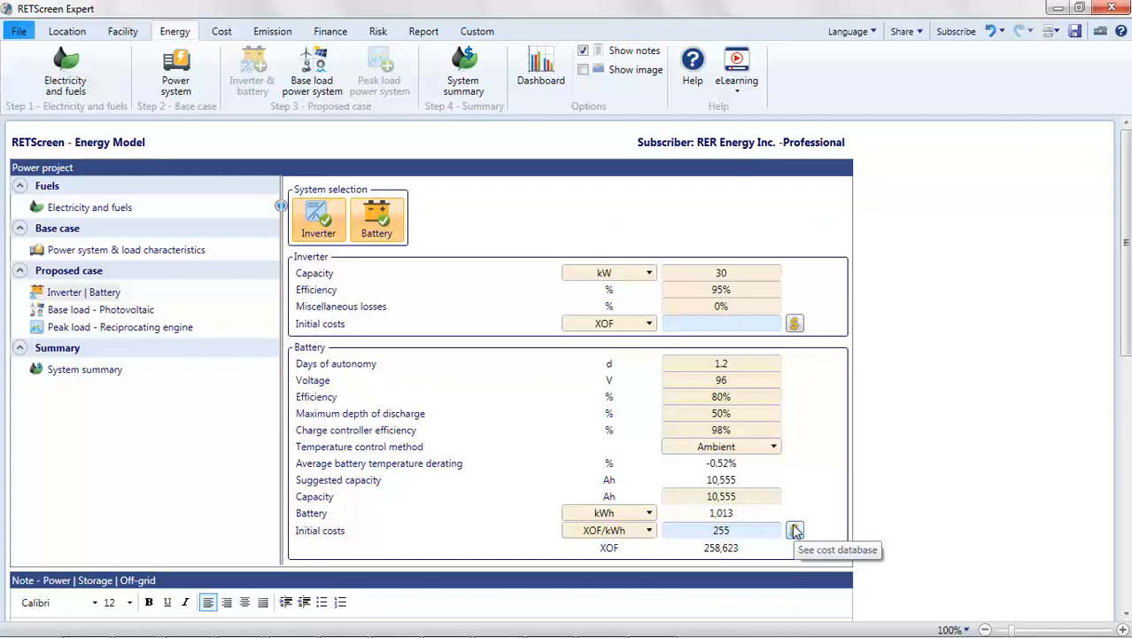
Step: From the battery cost database, apply the minimum lead-acid vented semi traction cost of 61,905 XOF/kWh as the battery's initial cost
{"action": "left_click", "coordinate": [795, 530]}
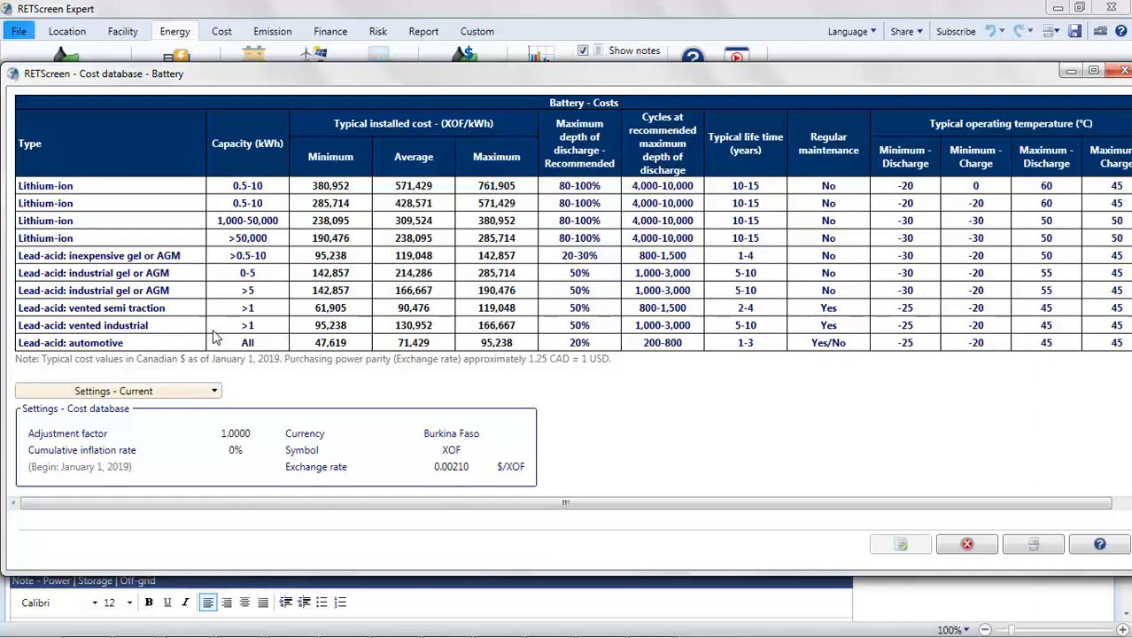
{"action": "left_click", "coordinate": [330, 334]}
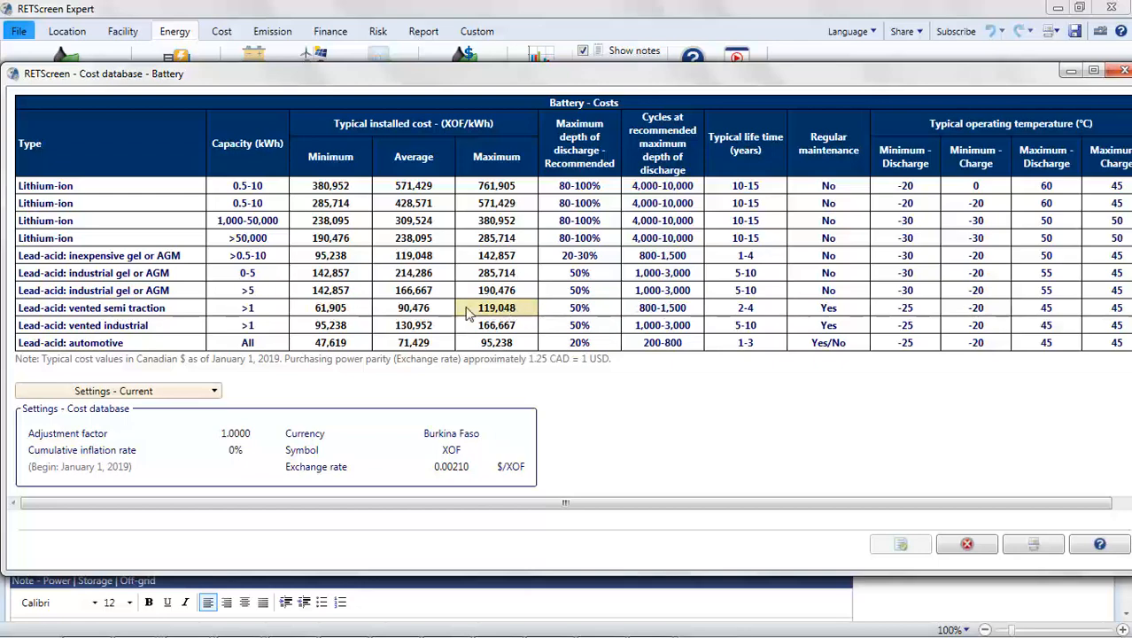
{"action": "left_click", "coordinate": [351, 310]}
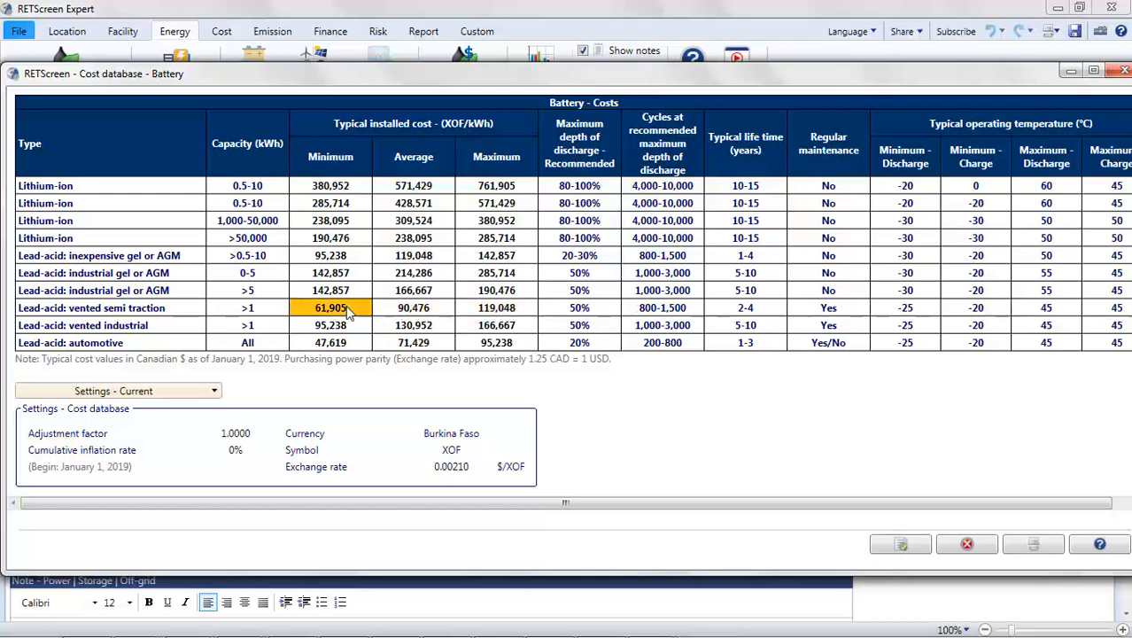
{"action": "left_click", "coordinate": [901, 546]}
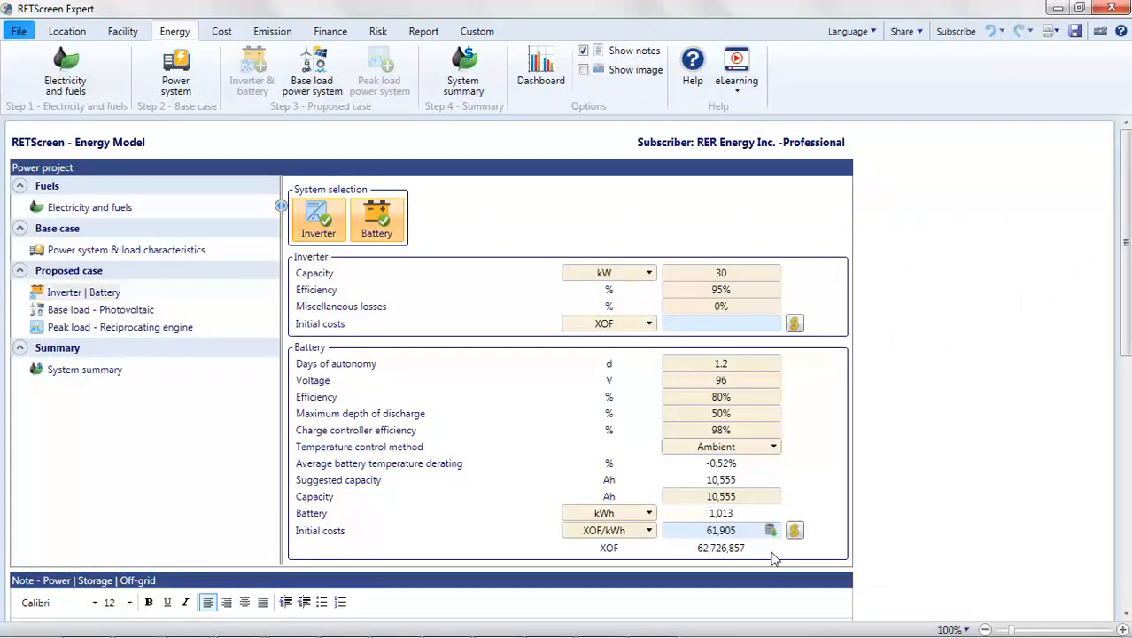
Step: In the base load photovoltaic resource assessment, set the slope of the fixed array to 12 degrees
{"action": "left_click", "coordinate": [125, 314]}
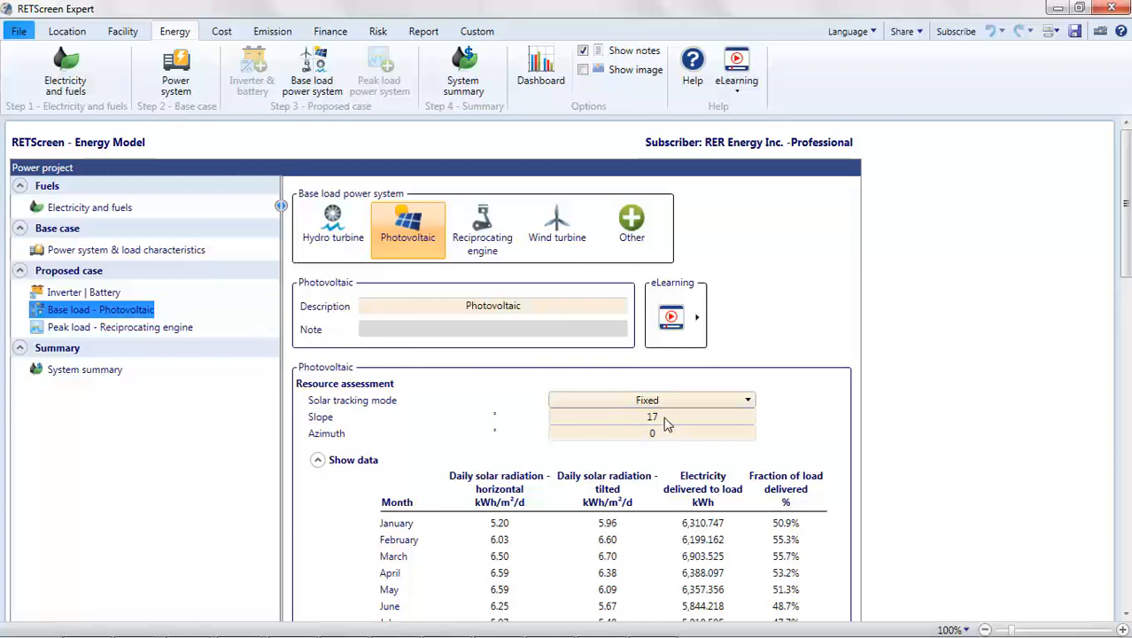
{"action": "scroll", "coordinate": [666, 425], "scroll_direction": "down", "scroll_amount": 3}
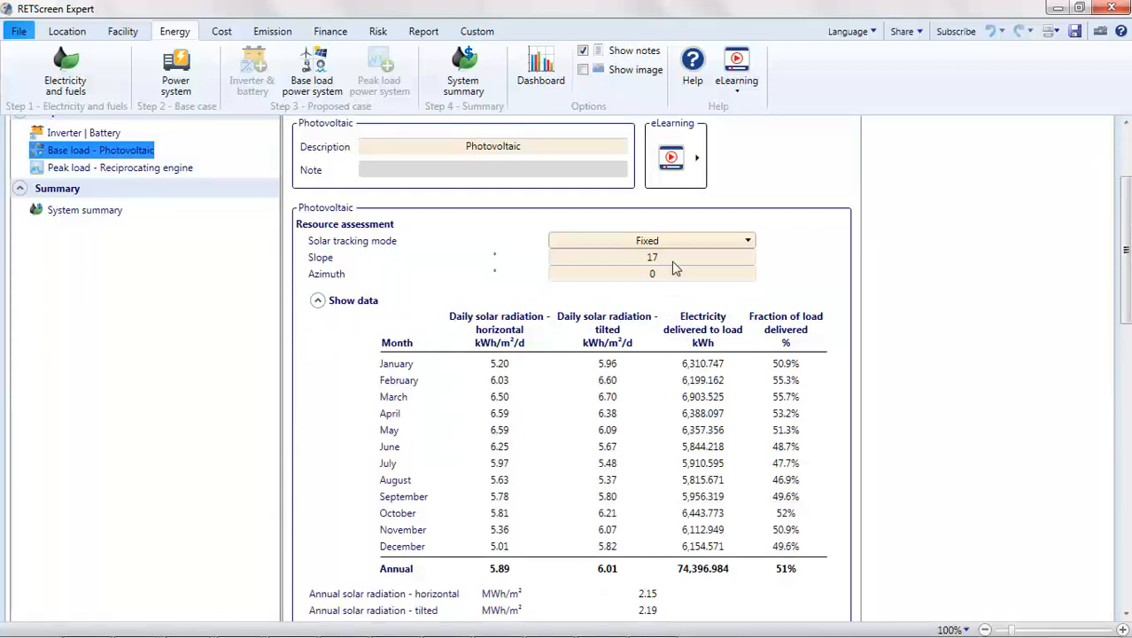
{"action": "left_click", "coordinate": [673, 257]}
{"action": "type", "text": "12"}
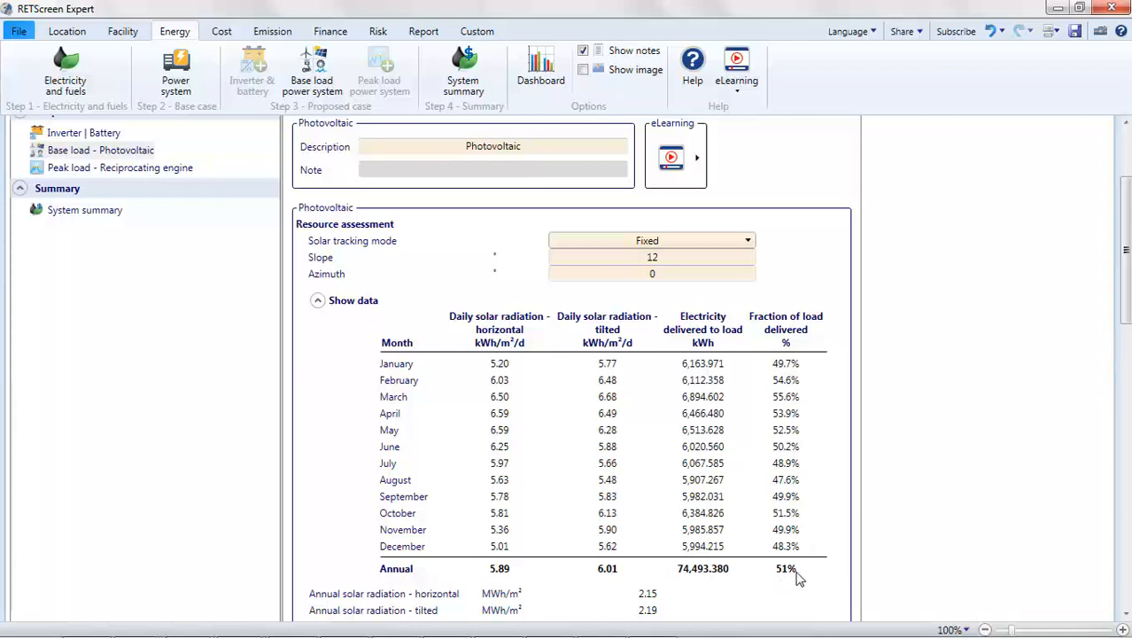
Step: Set the power capacity of the mono-Si photovoltaic system to 83 kW
{"action": "scroll", "coordinate": [798, 576], "scroll_direction": "down", "scroll_amount": 1}
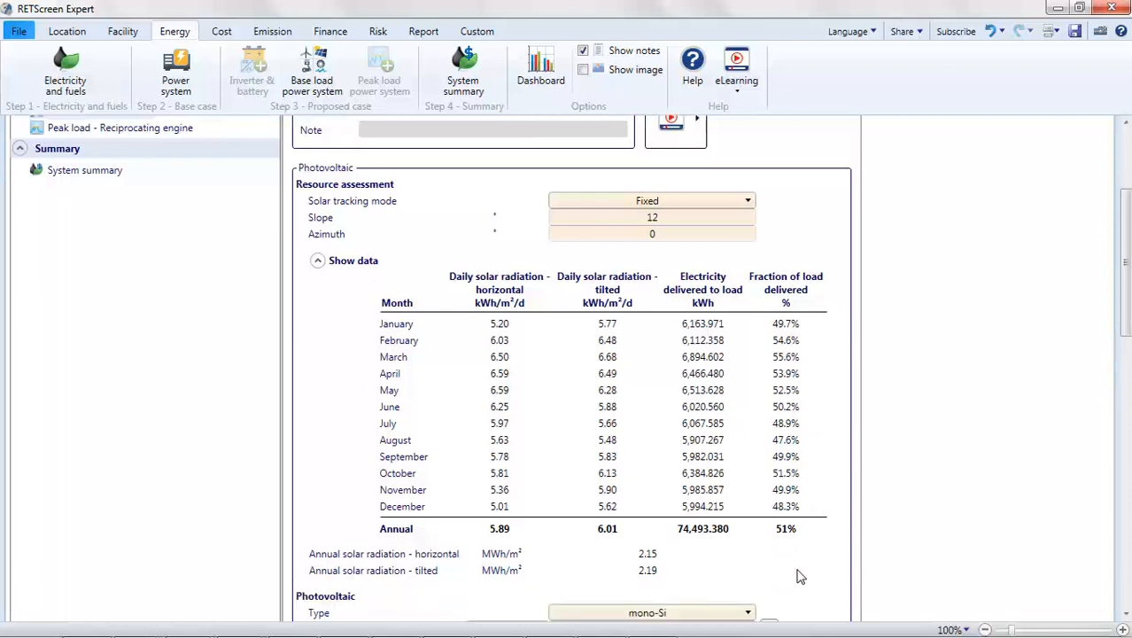
{"action": "scroll", "coordinate": [798, 576], "scroll_direction": "down", "scroll_amount": 1}
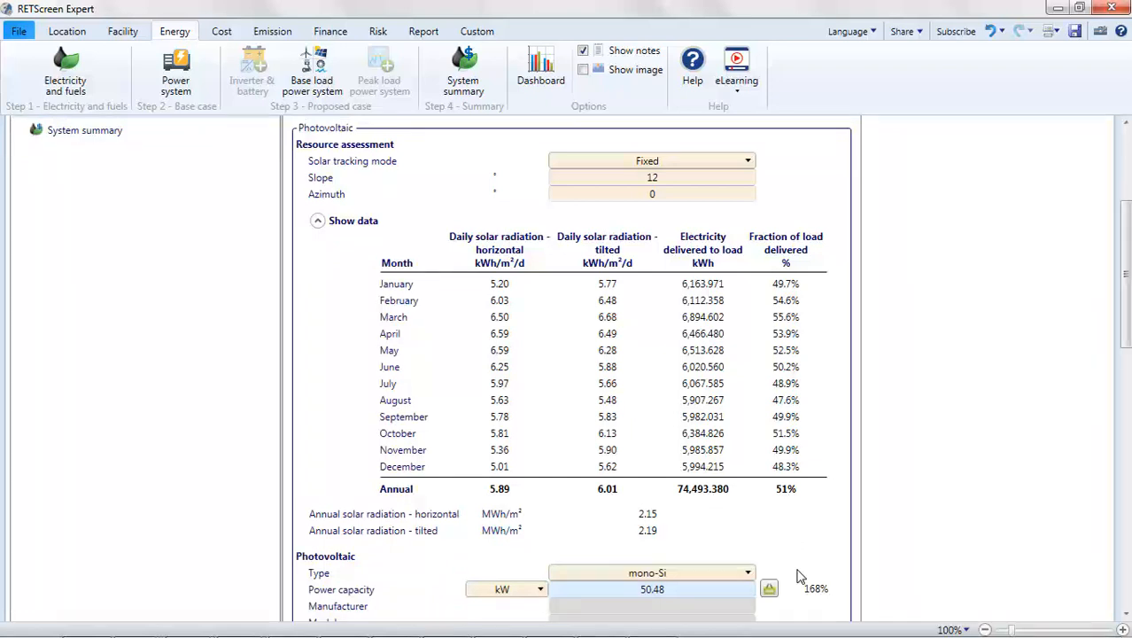
{"action": "scroll", "coordinate": [798, 576], "scroll_direction": "down", "scroll_amount": 4}
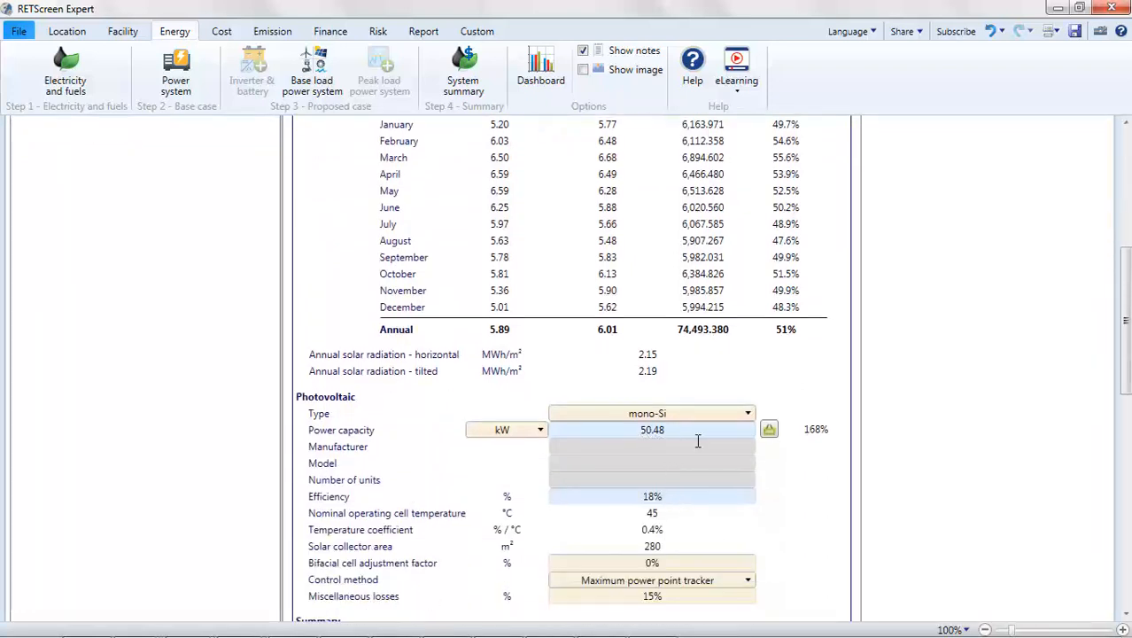
{"action": "scroll", "coordinate": [698, 443], "scroll_direction": "down", "scroll_amount": 3}
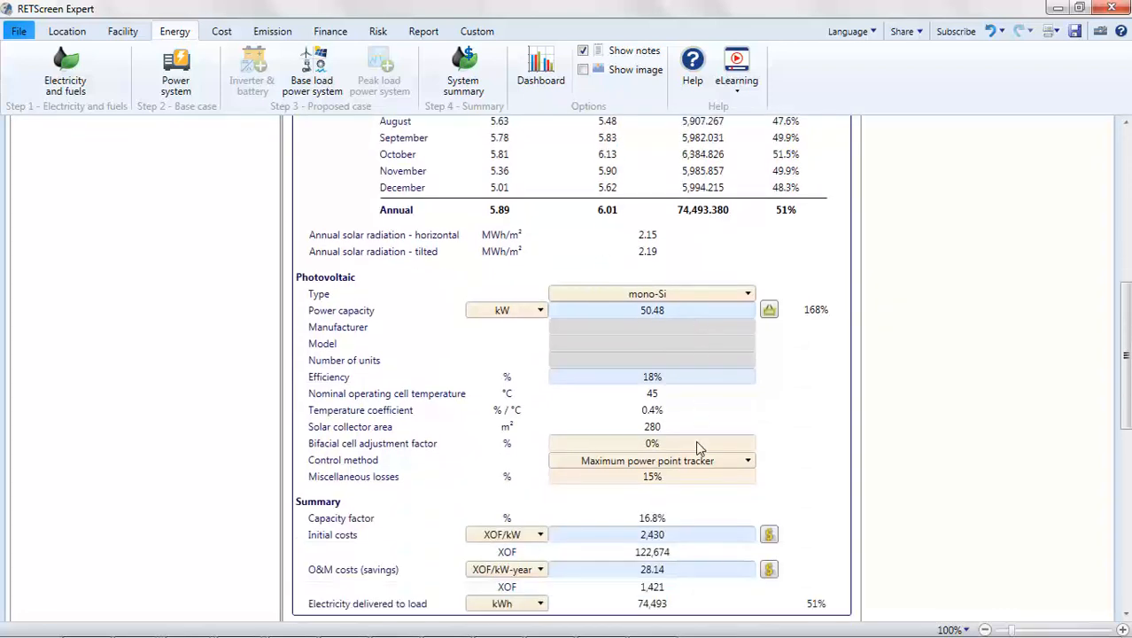
{"action": "double_click", "coordinate": [669, 310]}
{"action": "type", "text": "83"}
{"action": "key", "text": "Return"}
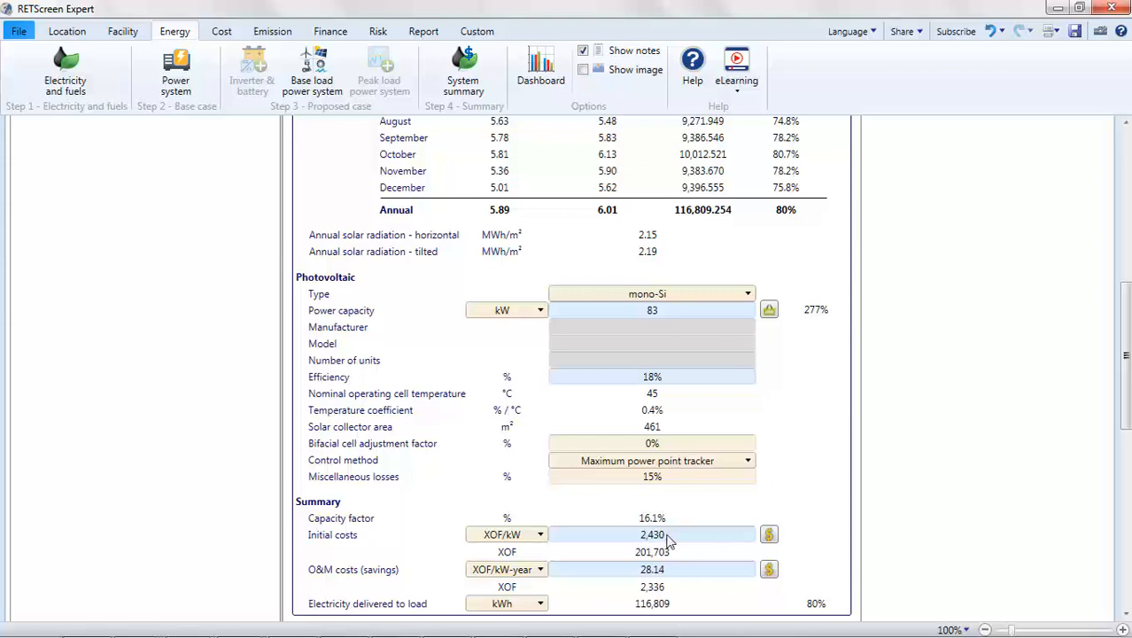
Step: From the photovoltaics cost database, apply the 100 kW fixed cost of 700,000 XOF/kW as initial cost, using a user-defined adjustment factor of 0.7
{"action": "left_click", "coordinate": [768, 535]}
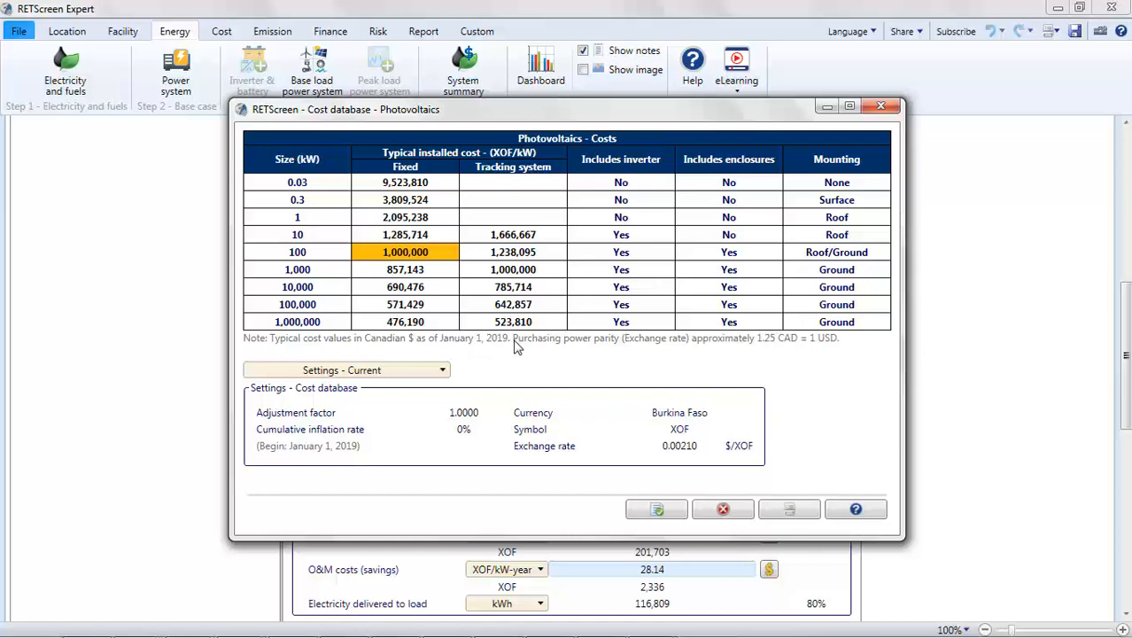
{"action": "left_click", "coordinate": [444, 371]}
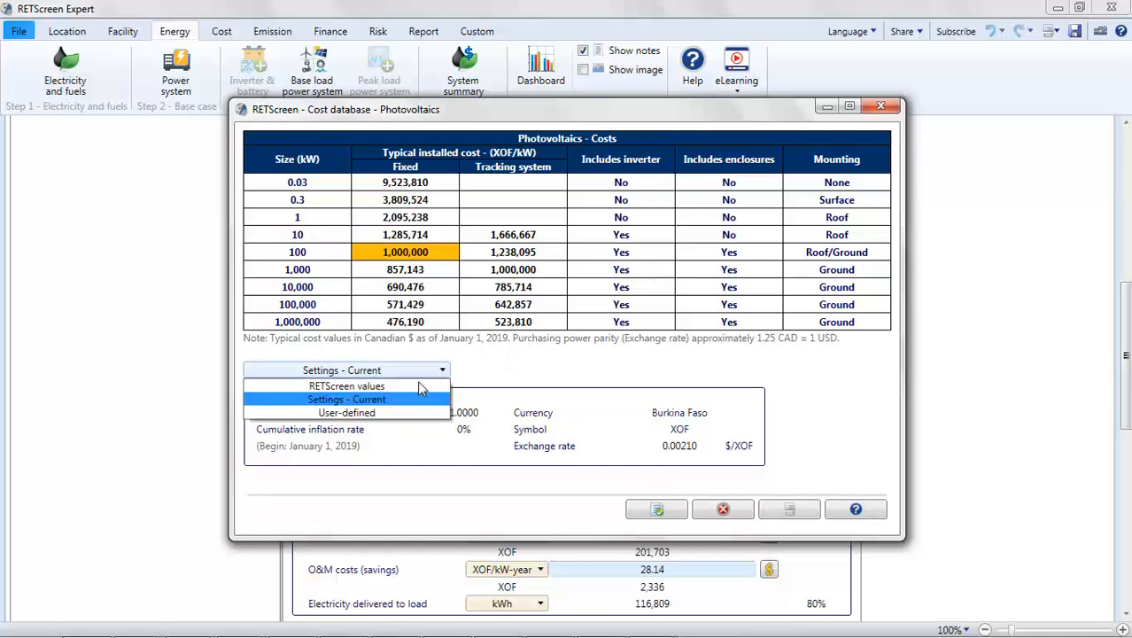
{"action": "left_click", "coordinate": [381, 412]}
{"action": "left_click", "coordinate": [481, 413]}
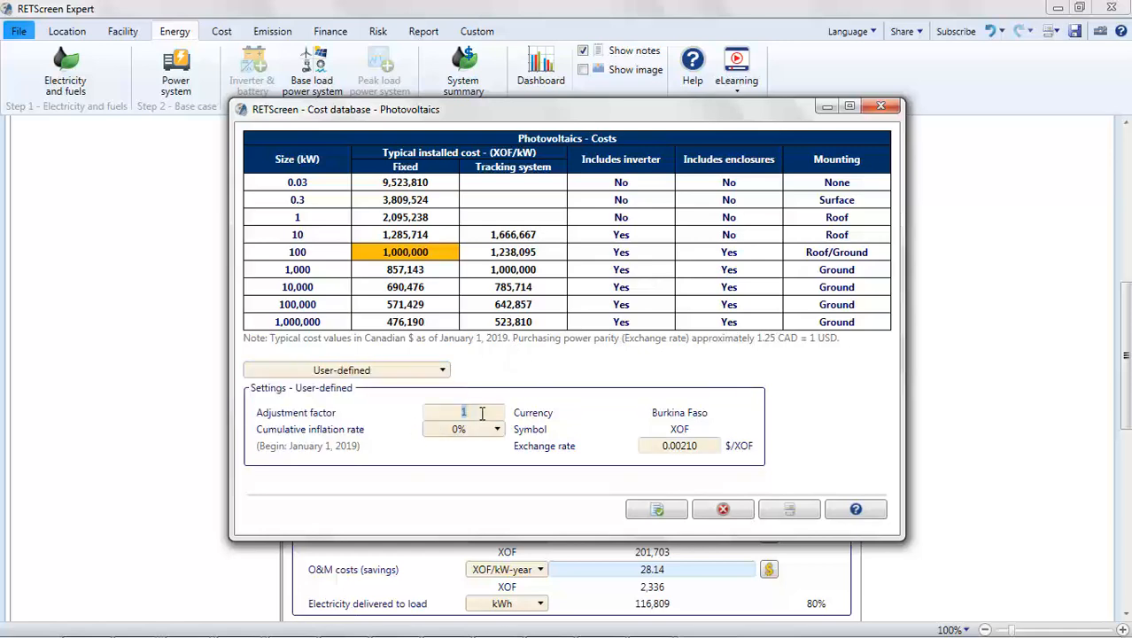
{"action": "type", "text": "0.7"}
{"action": "key", "text": "Return"}
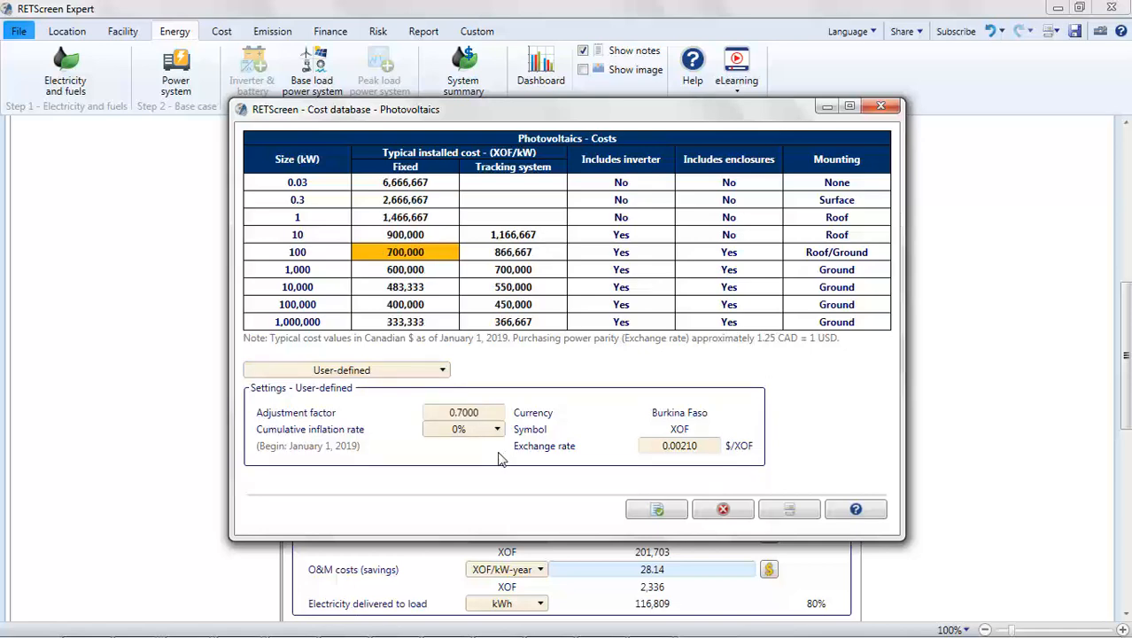
{"action": "left_click", "coordinate": [660, 509]}
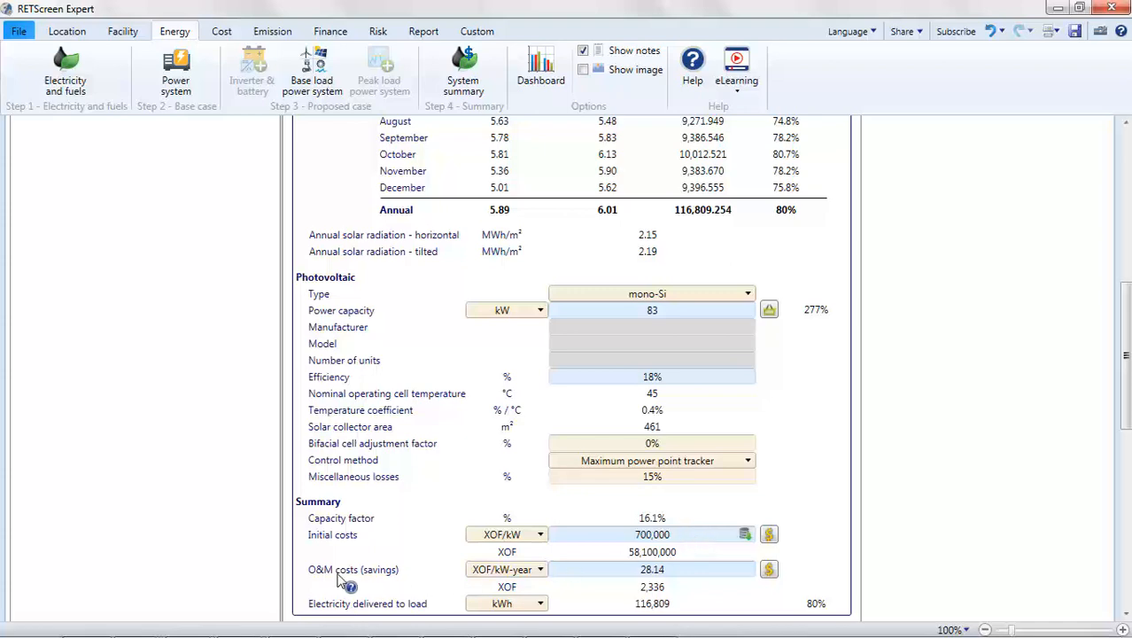
Step: From the O&M cost database, apply the 1,000 kW photovoltaic value of 8,571 XOF/kW-year to the photovoltaic system
{"action": "left_click", "coordinate": [769, 573]}
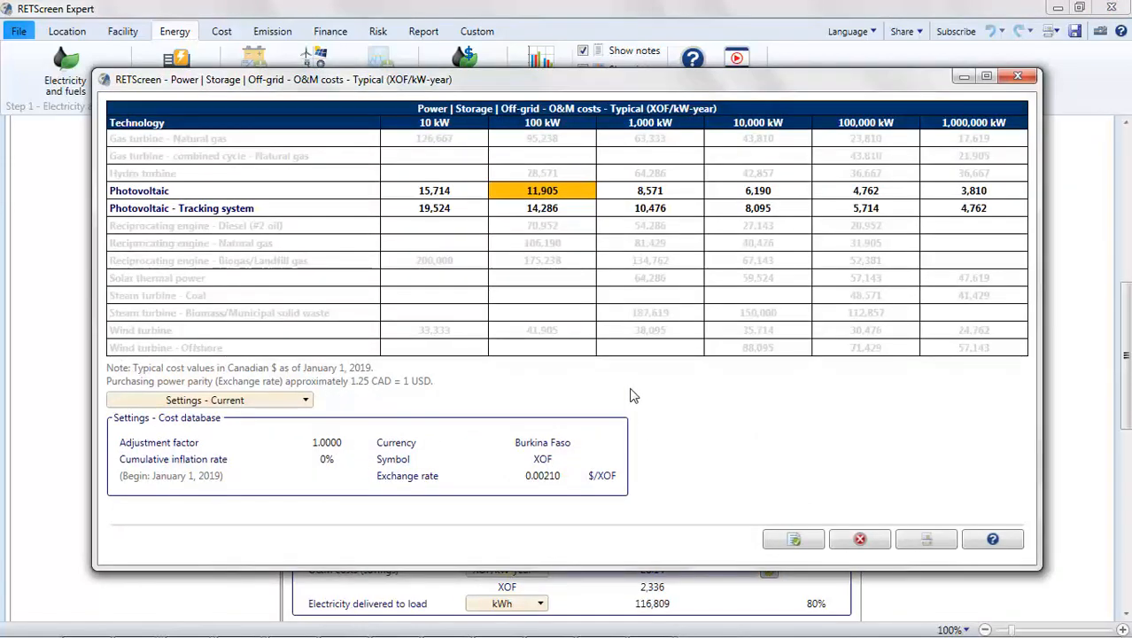
{"action": "left_click", "coordinate": [638, 195]}
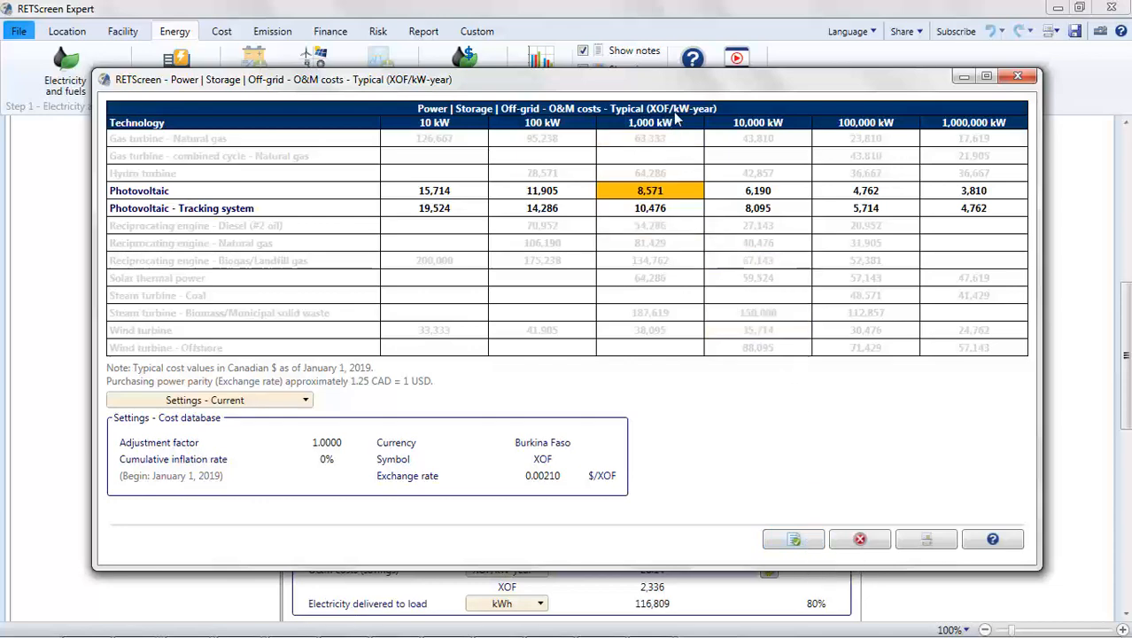
{"action": "left_click", "coordinate": [795, 542]}
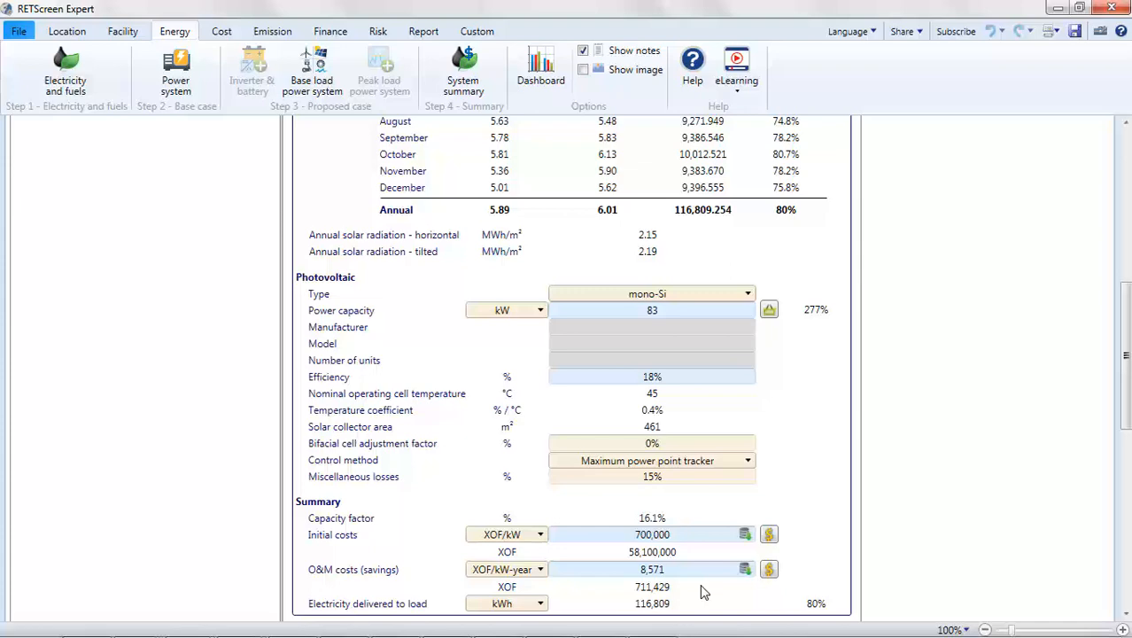
Step: Set the capacity of the peak load diesel reciprocating engine to 30 kW
{"action": "scroll", "coordinate": [700, 592], "scroll_direction": "up", "scroll_amount": 10}
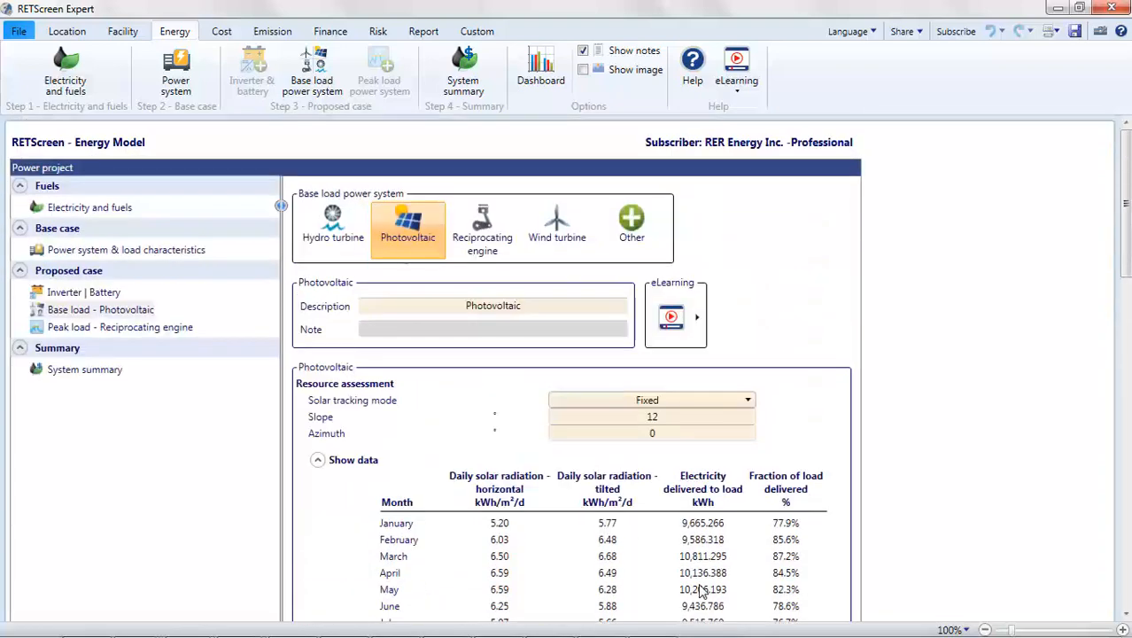
{"action": "left_click", "coordinate": [119, 329]}
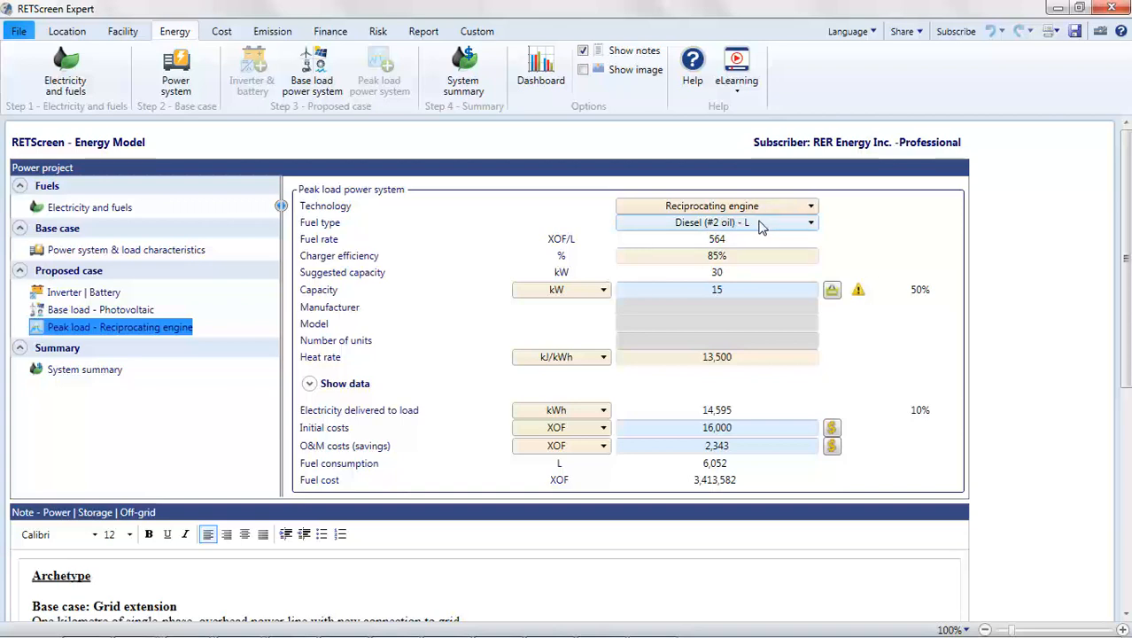
{"action": "mouse_move", "coordinate": [859, 298]}
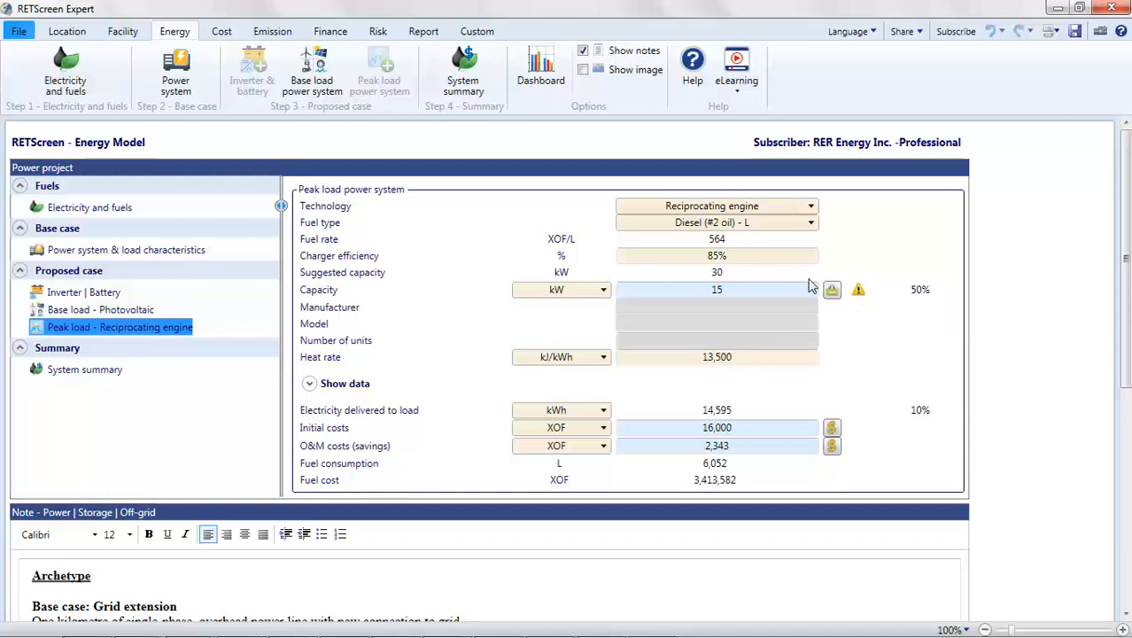
{"action": "left_click", "coordinate": [753, 291]}
{"action": "type", "text": "30"}
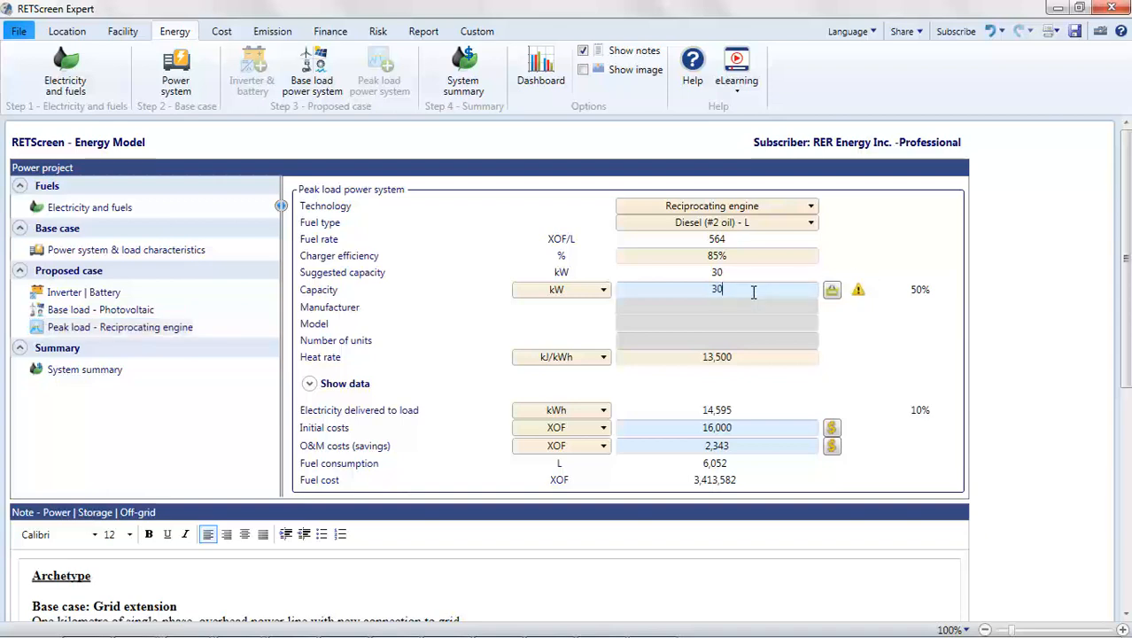
{"action": "left_click", "coordinate": [833, 335]}
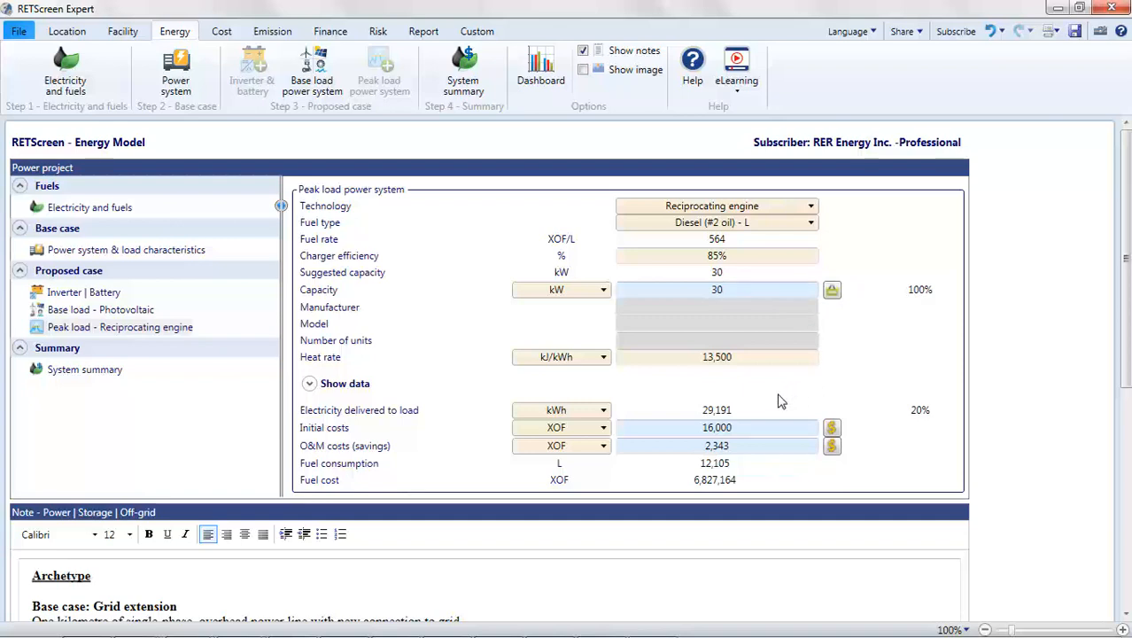
Step: Apply the 100 kW diesel engine database costs to the peak load system: 428,571 XOF/kW initial and 70,952 XOF/kW-year O&M
{"action": "left_click", "coordinate": [833, 429]}
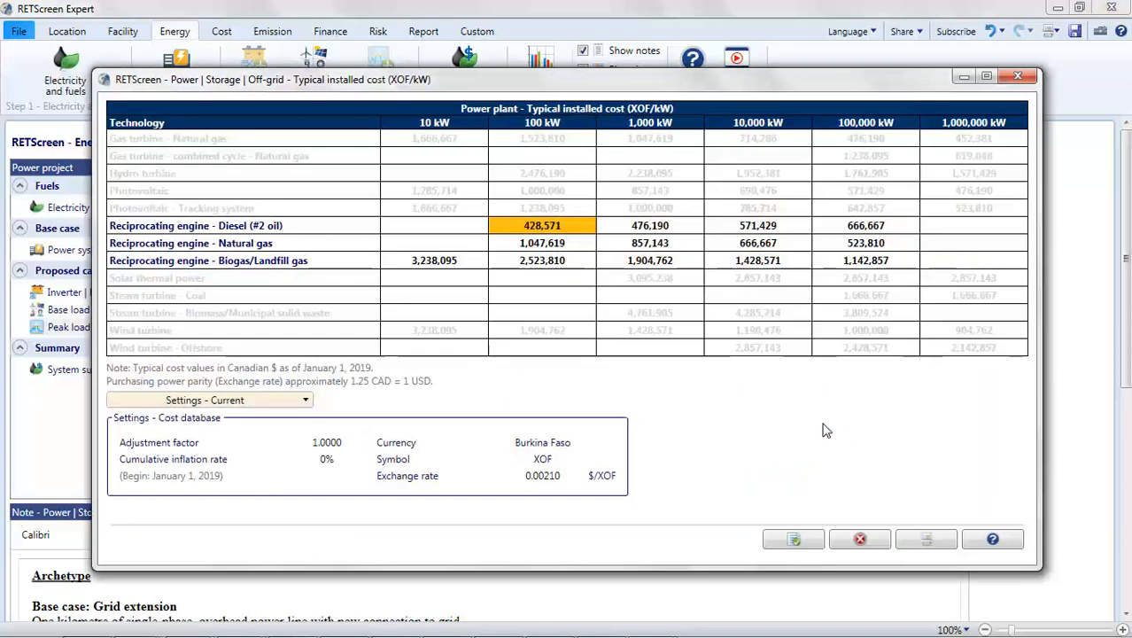
{"action": "left_click", "coordinate": [795, 540]}
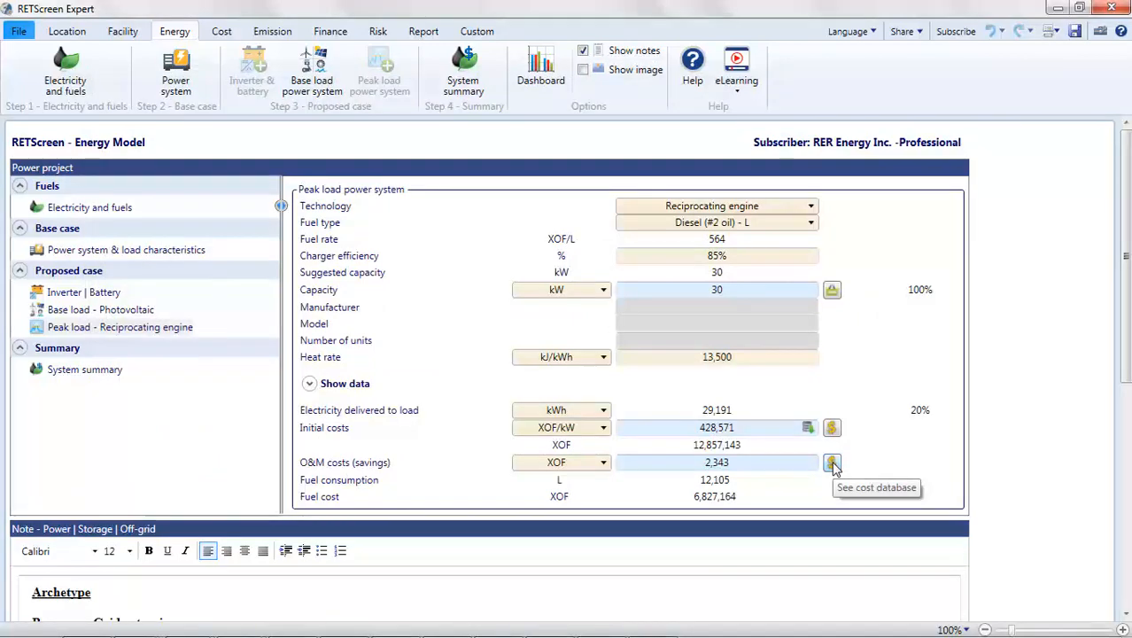
{"action": "left_click", "coordinate": [833, 464]}
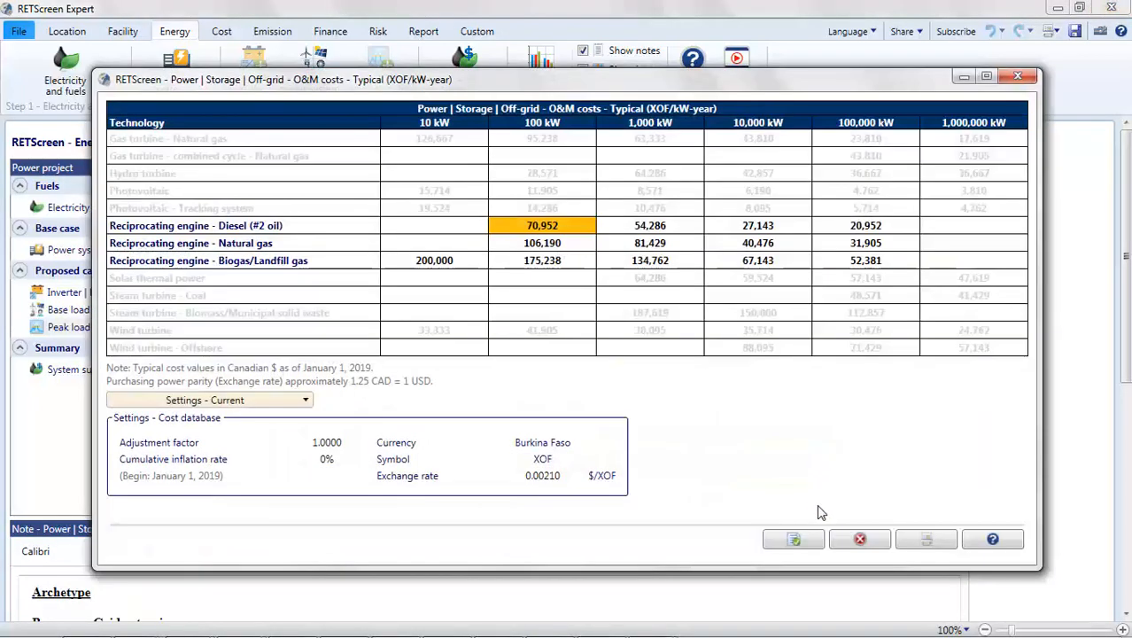
{"action": "left_click", "coordinate": [795, 540]}
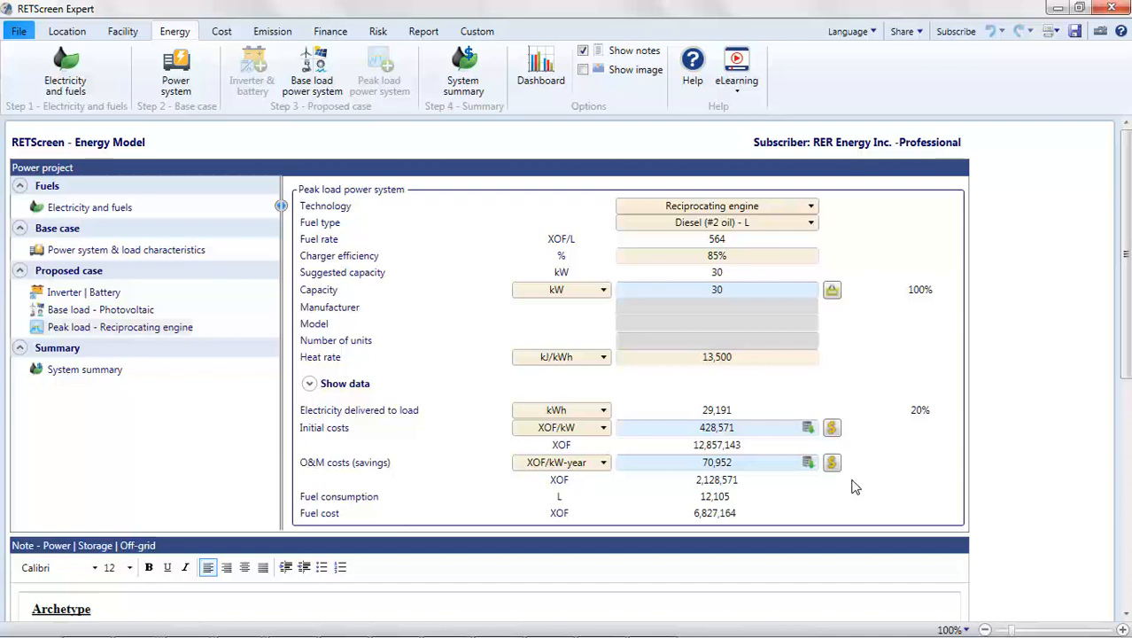
Step: Open the cost analysis and compare its Level 1 and Level 2 views, ending on Level 2
{"action": "left_click", "coordinate": [222, 32]}
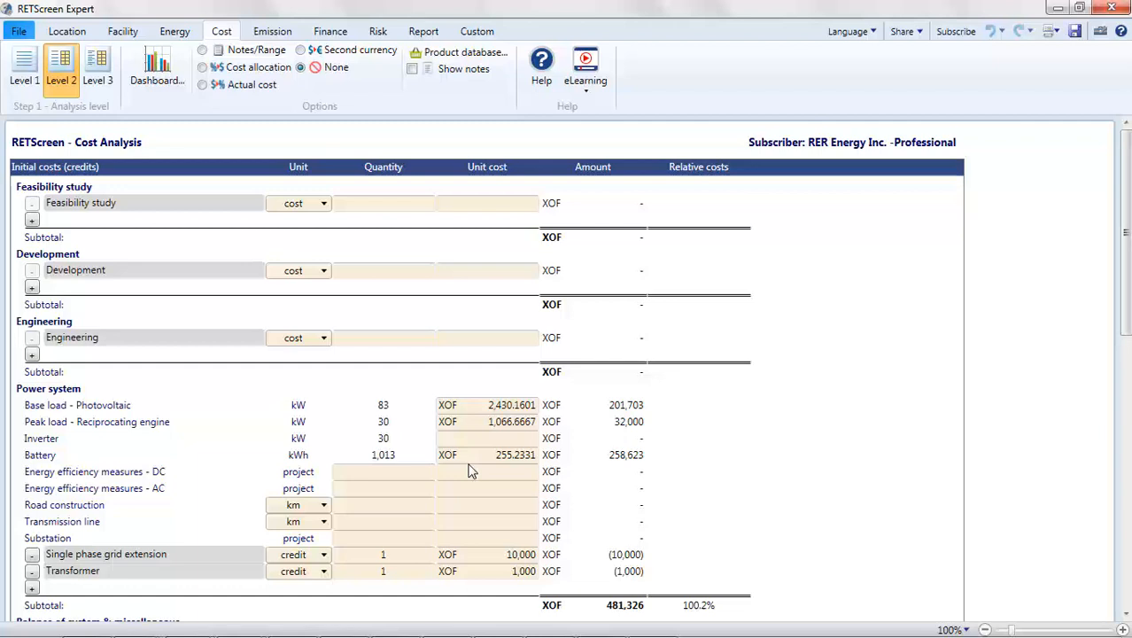
{"action": "left_click", "coordinate": [57, 85]}
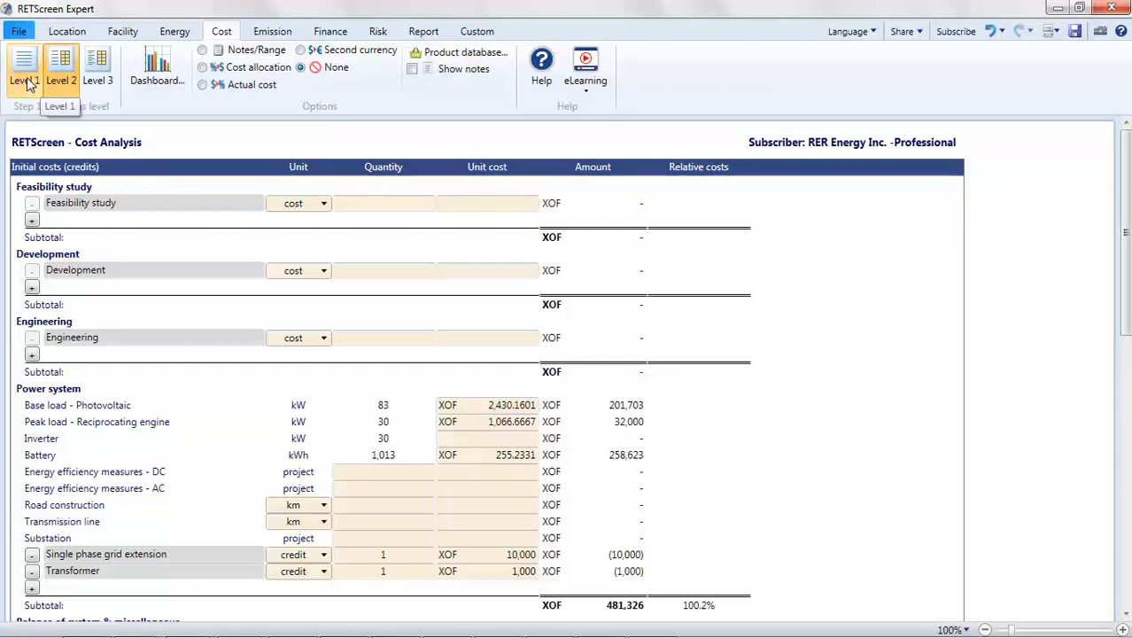
{"action": "left_click", "coordinate": [27, 81]}
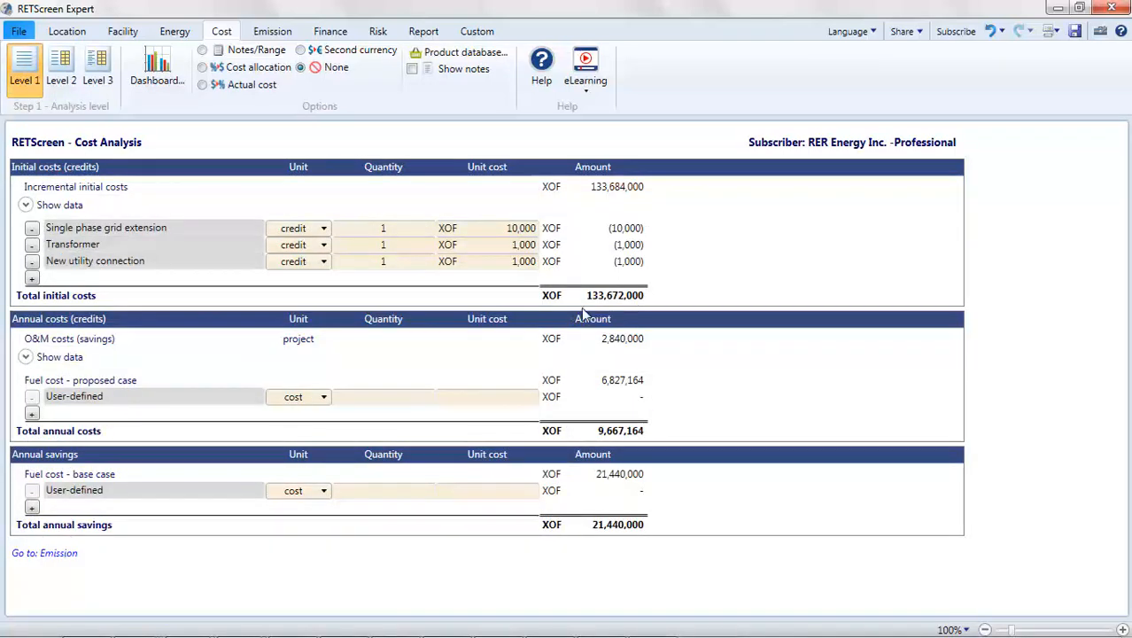
{"action": "left_click", "coordinate": [64, 70]}
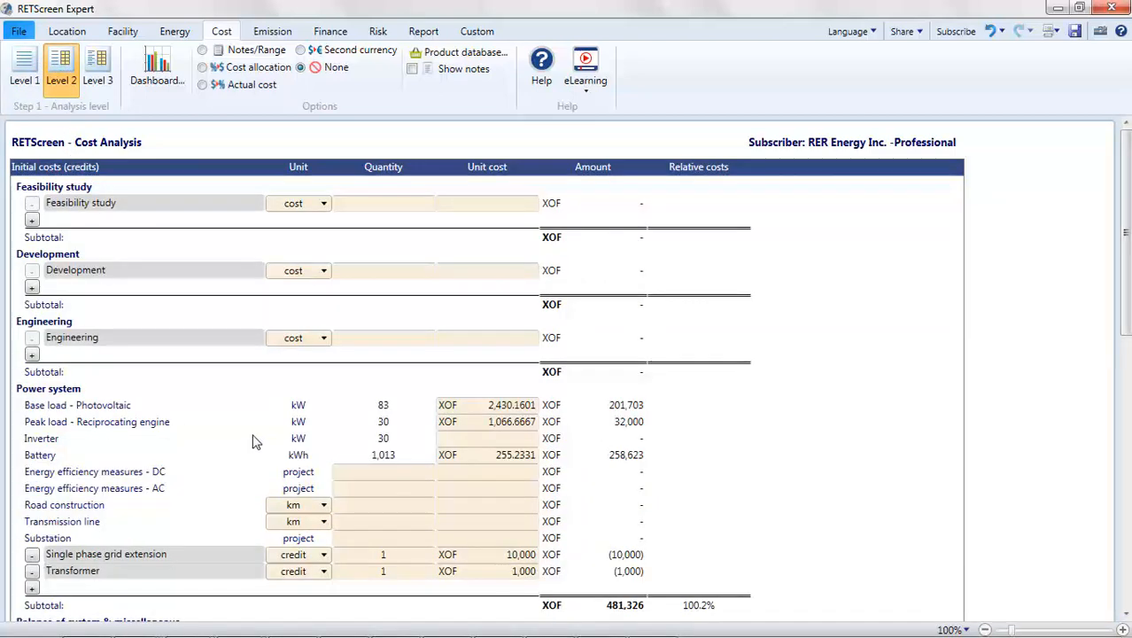
Step: Set the power system unit costs to 700,000 XOF for photovoltaic, 428,571 XOF for the reciprocating engine and 61,905 XOF for the battery
{"action": "scroll", "coordinate": [254, 441], "scroll_direction": "down", "scroll_amount": 15}
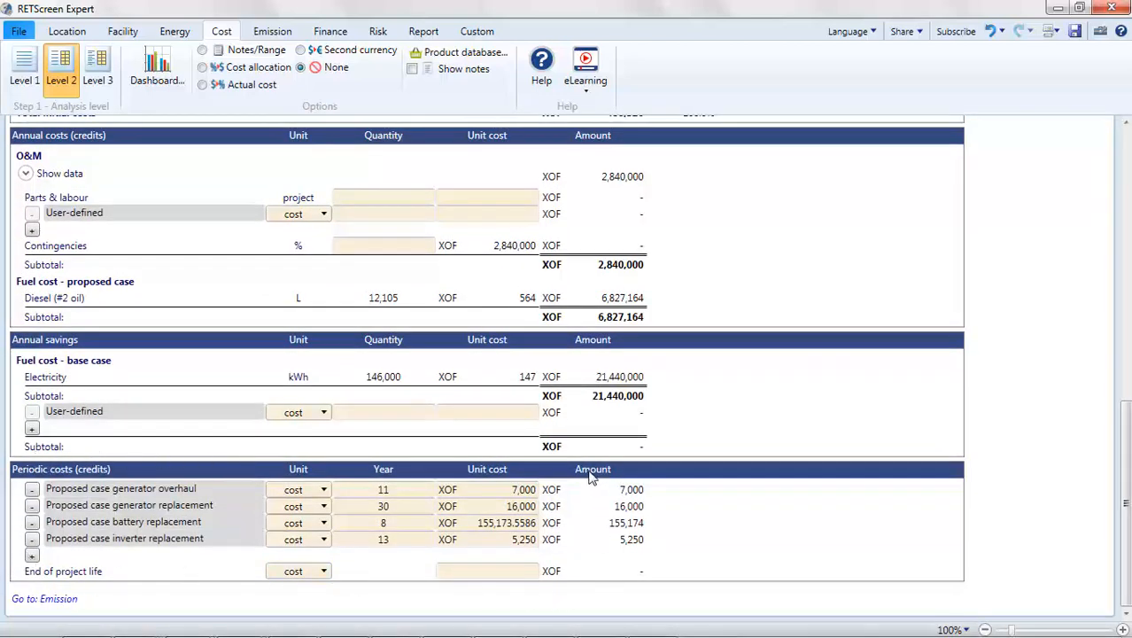
{"action": "scroll", "coordinate": [102, 474], "scroll_direction": "up", "scroll_amount": 15}
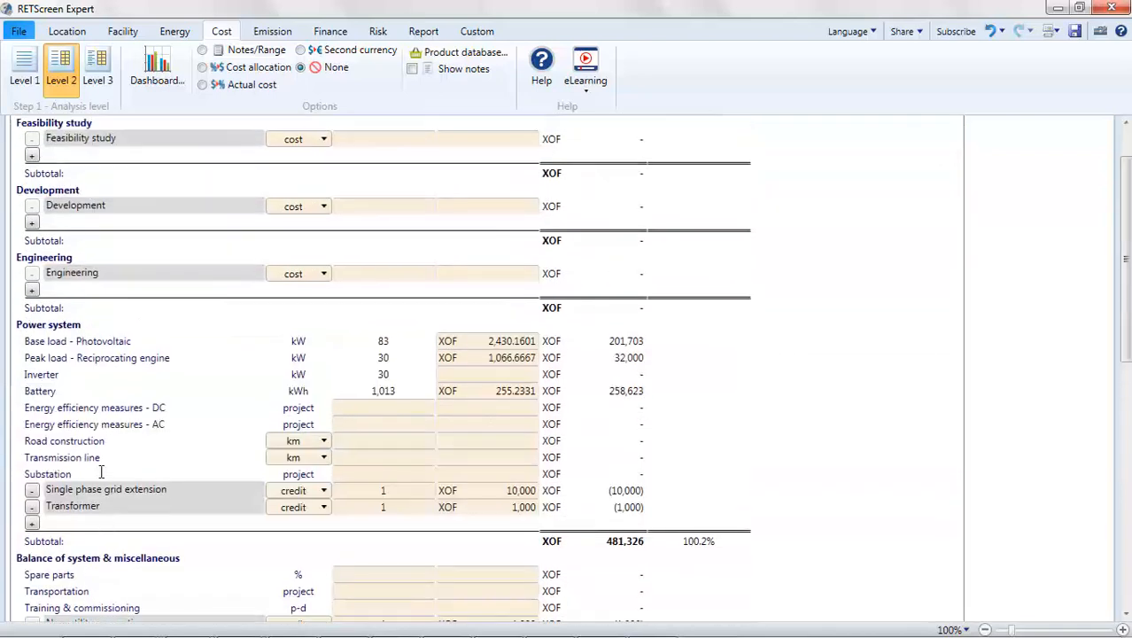
{"action": "left_click", "coordinate": [507, 347]}
{"action": "type", "text": "700000"}
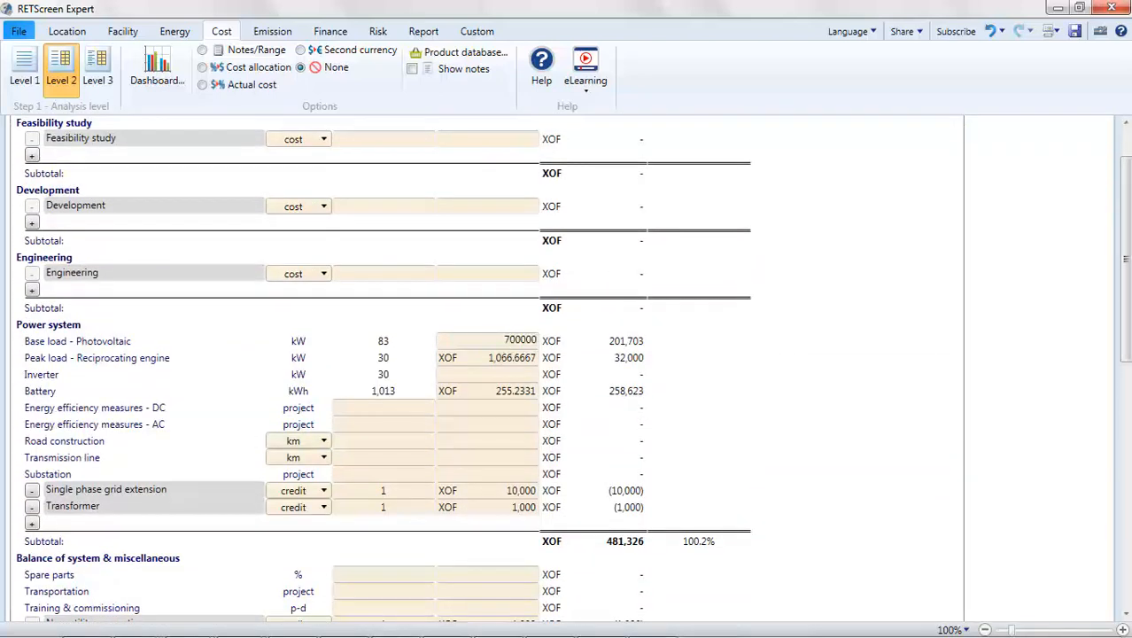
{"action": "left_click", "coordinate": [500, 363]}
{"action": "type", "text": "428571"}
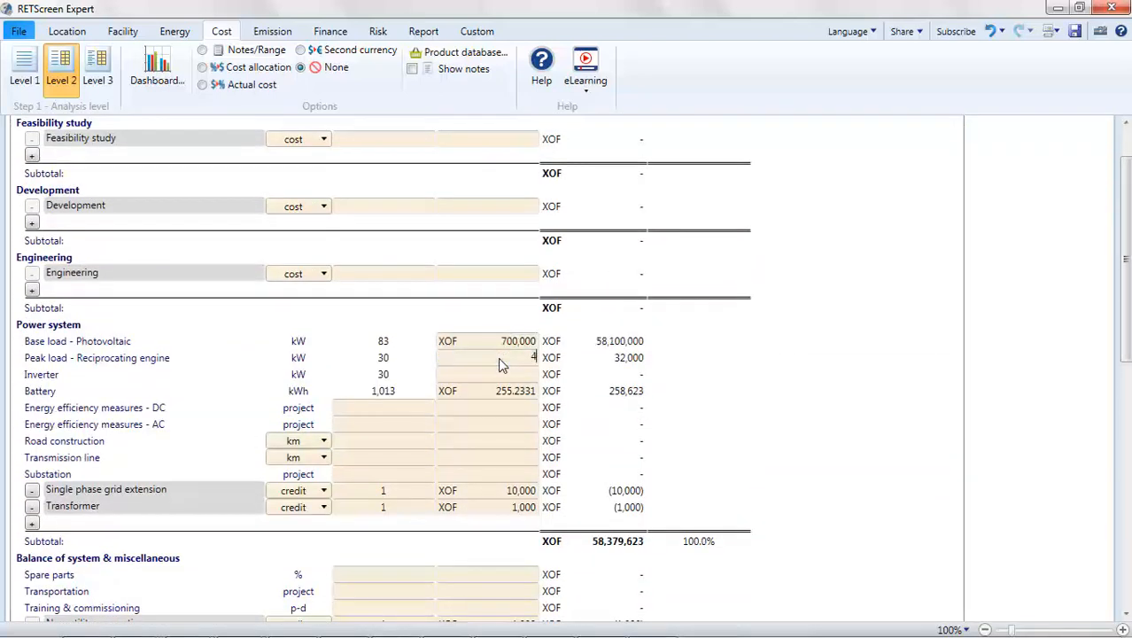
{"action": "left_click", "coordinate": [499, 393]}
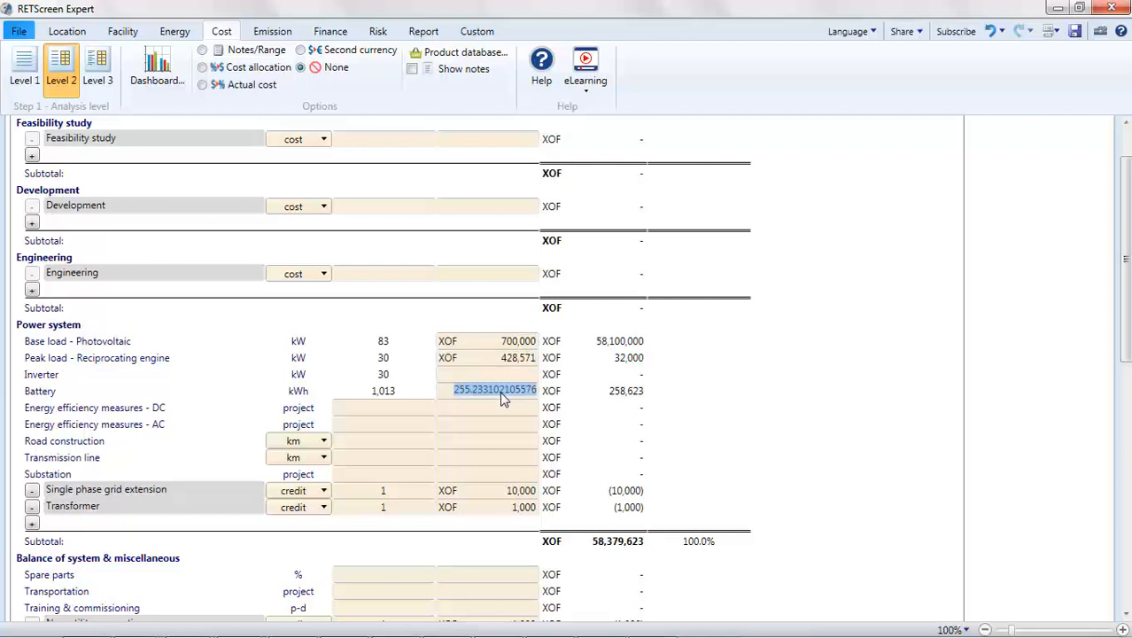
{"action": "type", "text": "61905"}
{"action": "left_click", "coordinate": [695, 414]}
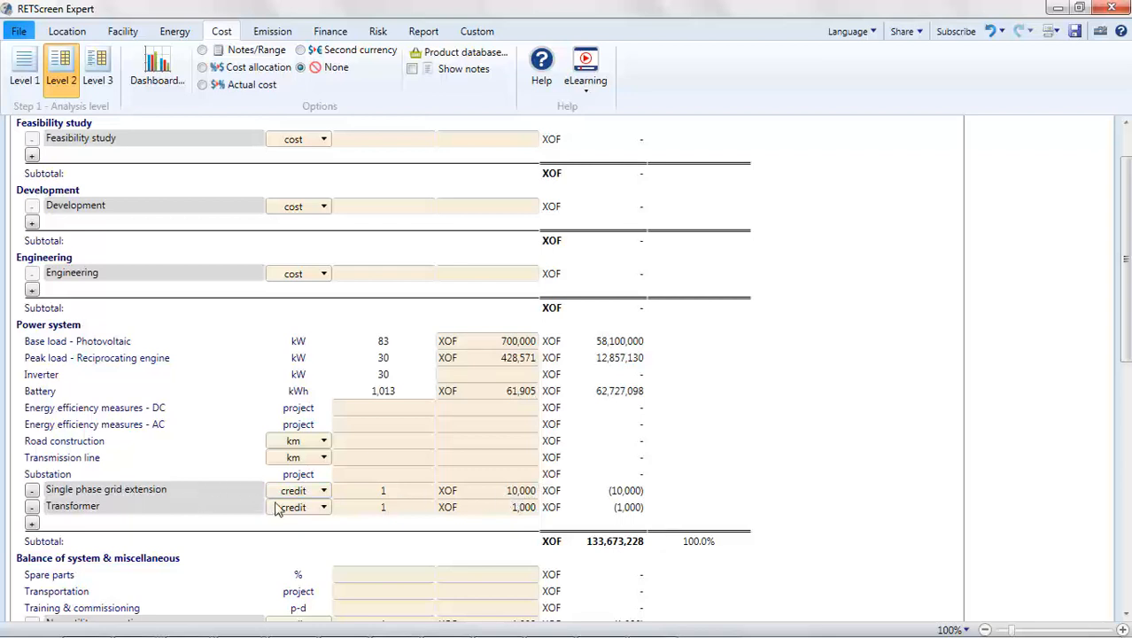
Step: Set the single phase grid extension credit to a quantity of 15 at a unit cost of 4,700,000 XOF
{"action": "left_click", "coordinate": [324, 496]}
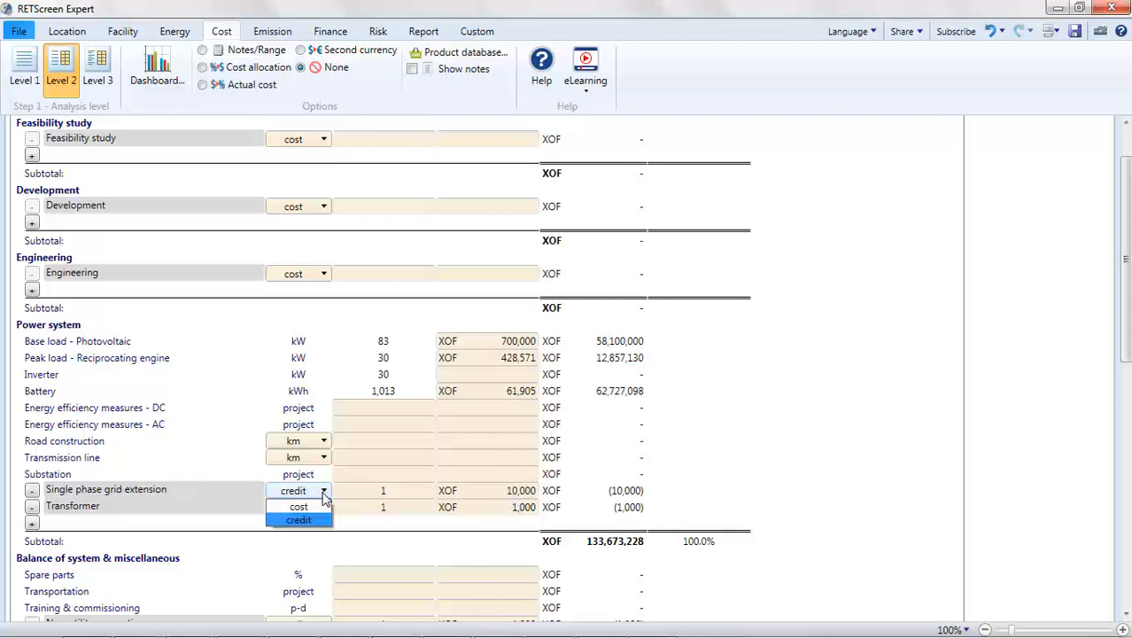
{"action": "left_click", "coordinate": [324, 492]}
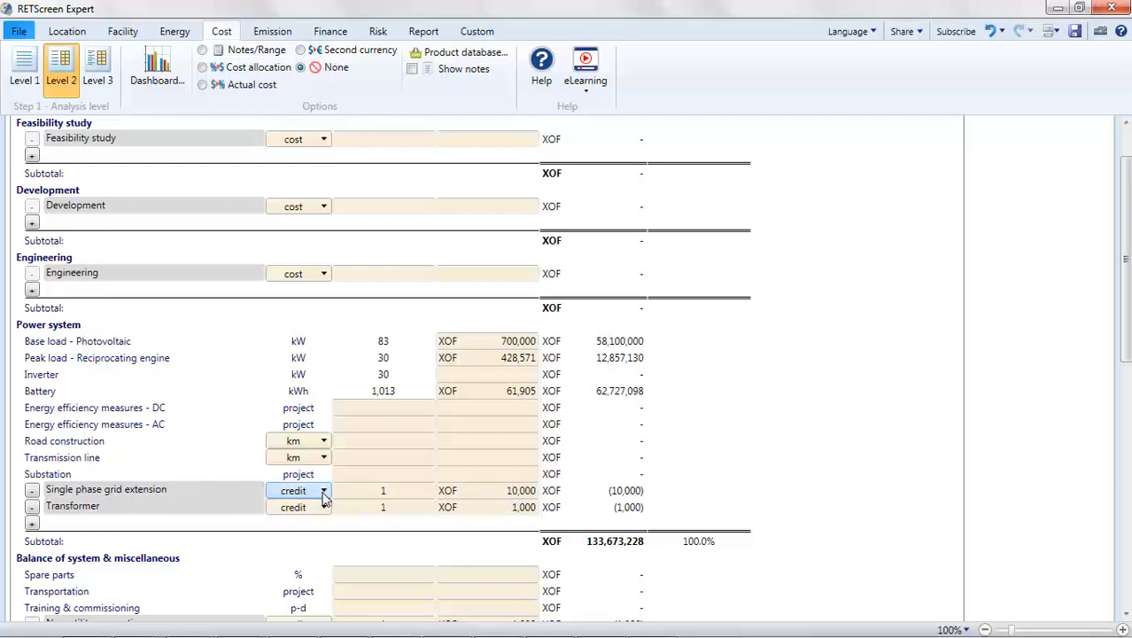
{"action": "left_click", "coordinate": [522, 496]}
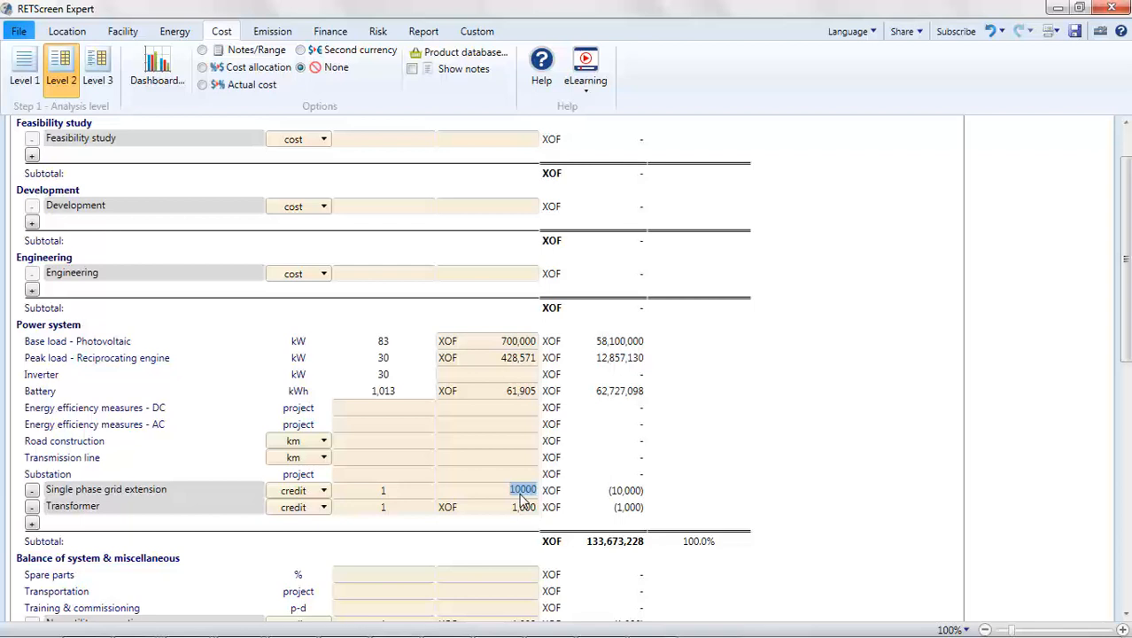
{"action": "type", "text": "4,700,"}
{"action": "type", "text": "0000"}
{"action": "left_click", "coordinate": [395, 492]}
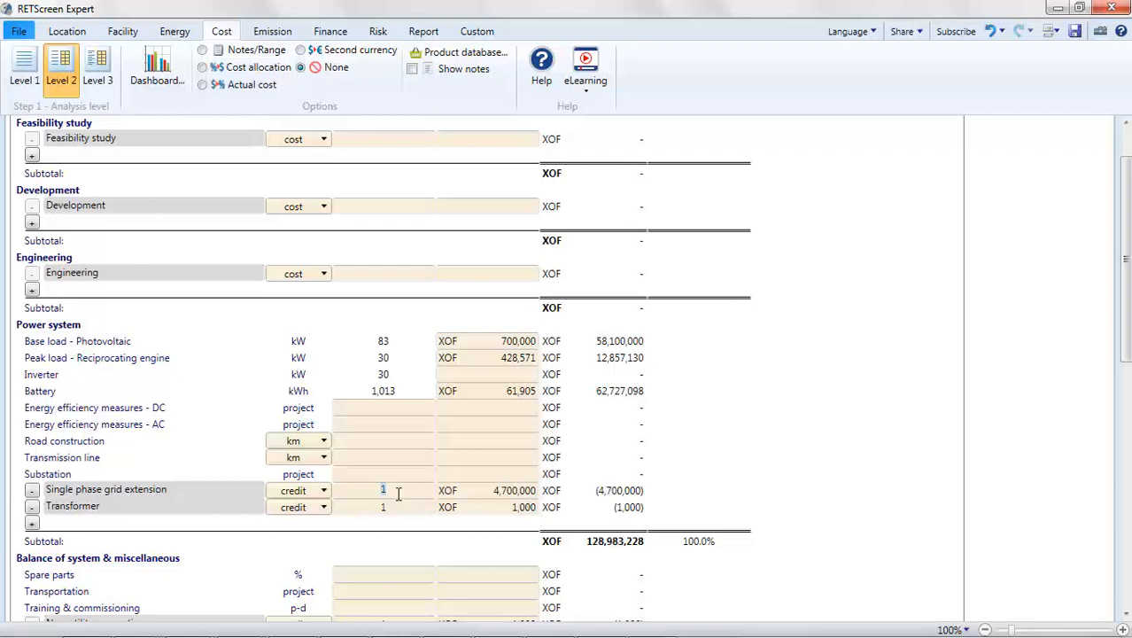
{"action": "type", "text": "15"}
Step: Set the unit cost of the transformer credit to 470,000 XOF
{"action": "left_click", "coordinate": [531, 508]}
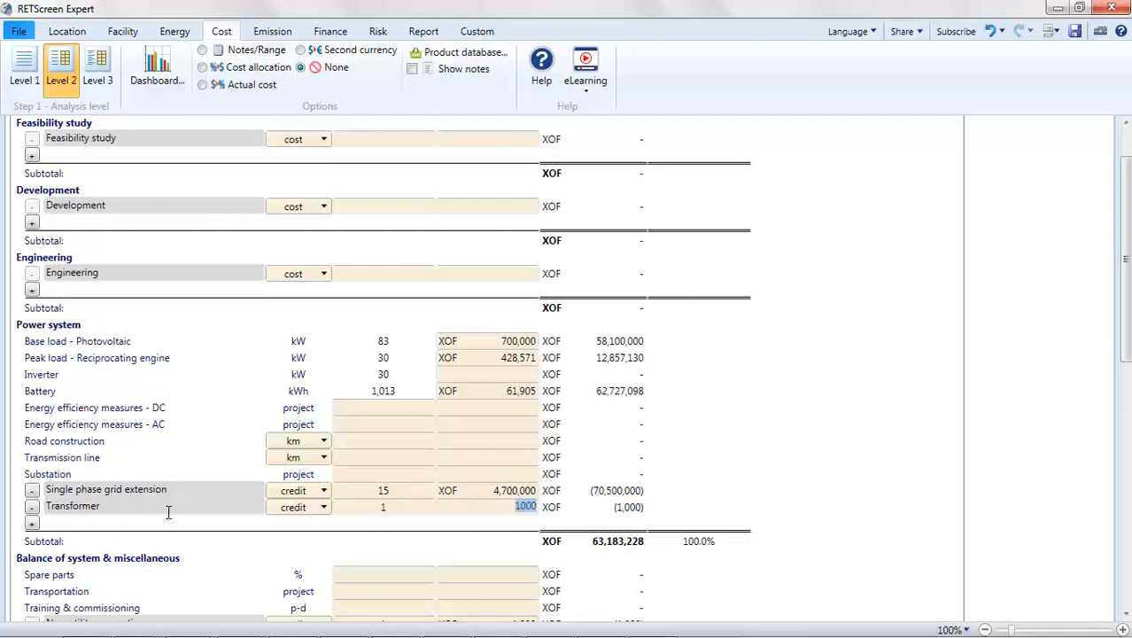
{"action": "type", "text": "470000"}
{"action": "key", "text": "Return"}
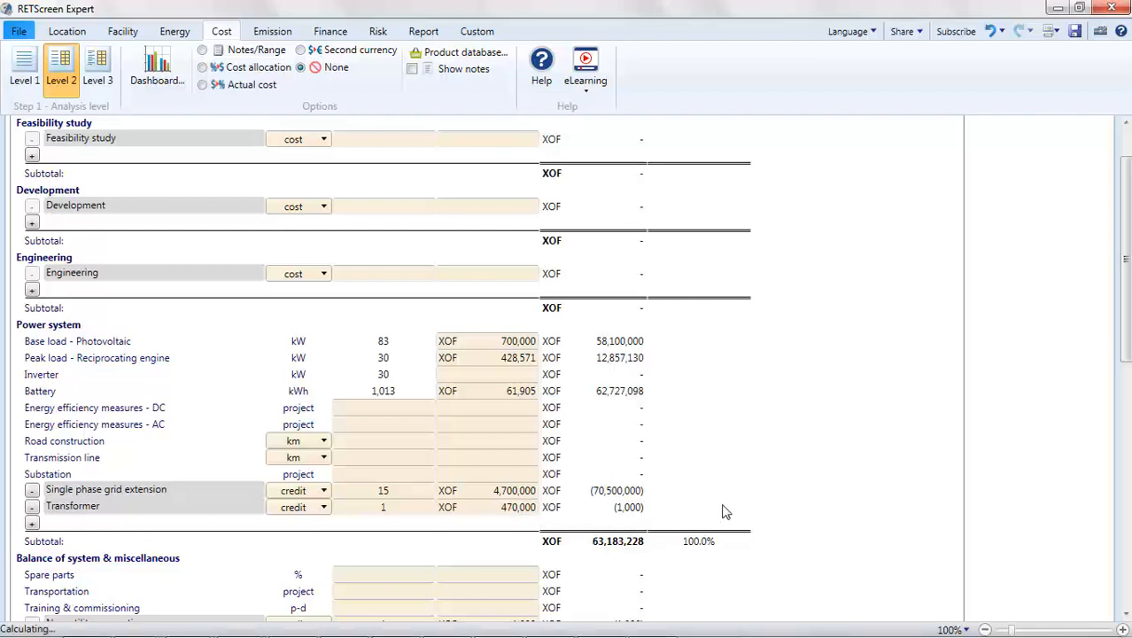
Step: Clear the unit cost, quantity and description of the new utility connection entry under balance of system and miscellaneous
{"action": "scroll", "coordinate": [765, 516], "scroll_direction": "down", "scroll_amount": 2}
{"action": "scroll", "coordinate": [766, 515], "scroll_direction": "down", "scroll_amount": 1}
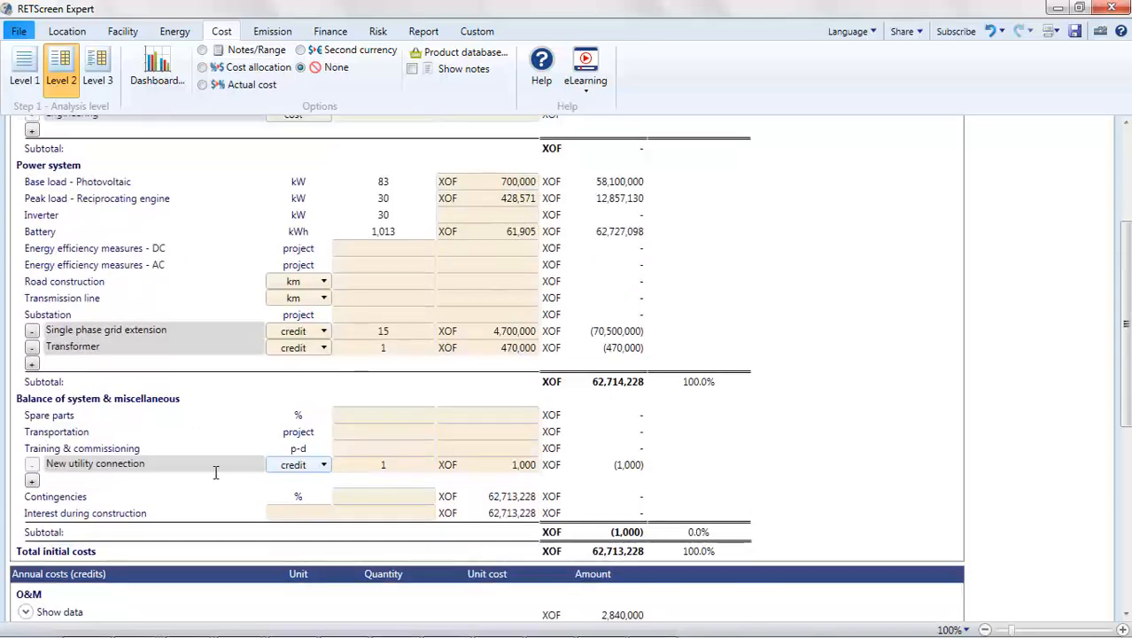
{"action": "left_click", "coordinate": [322, 470]}
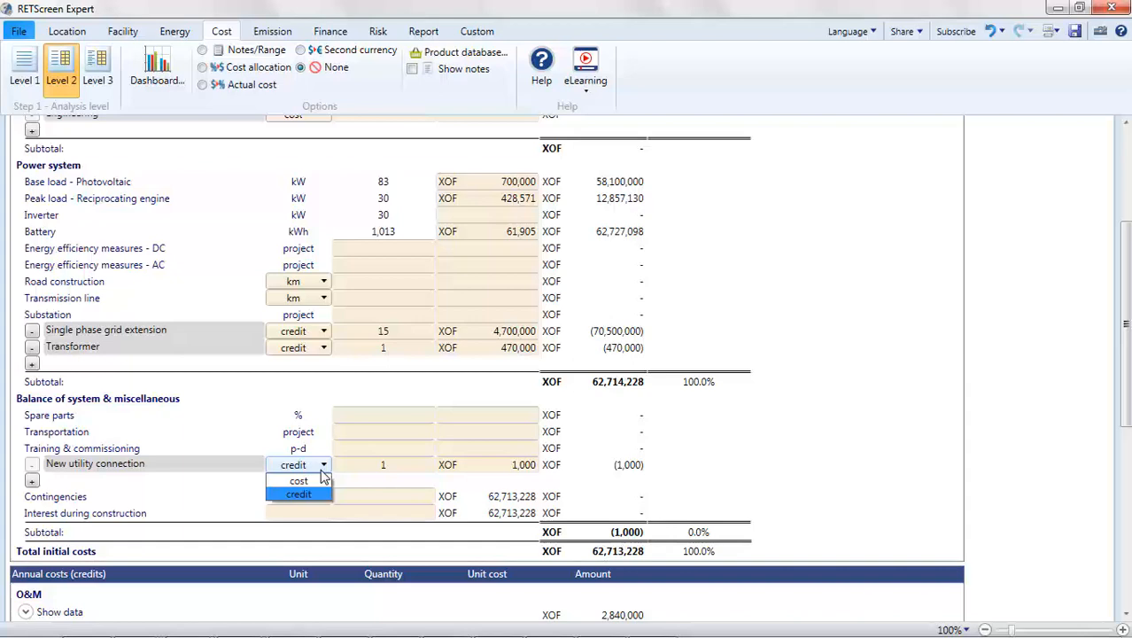
{"action": "left_click", "coordinate": [322, 472]}
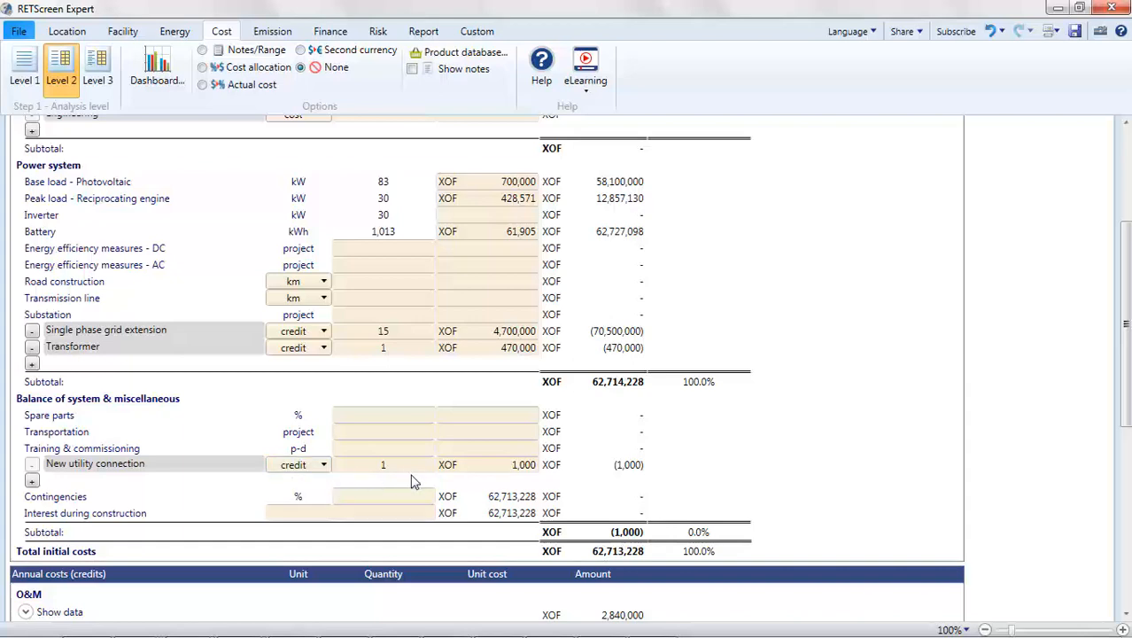
{"action": "double_click", "coordinate": [522, 465]}
{"action": "key", "text": "Delete"}
{"action": "double_click", "coordinate": [397, 467]}
{"action": "key", "text": "Delete"}
{"action": "left_click", "coordinate": [200, 465]}
{"action": "left_click_drag", "start_coordinate": [201, 465], "coordinate": [45, 466]}
{"action": "key", "text": "Delete"}
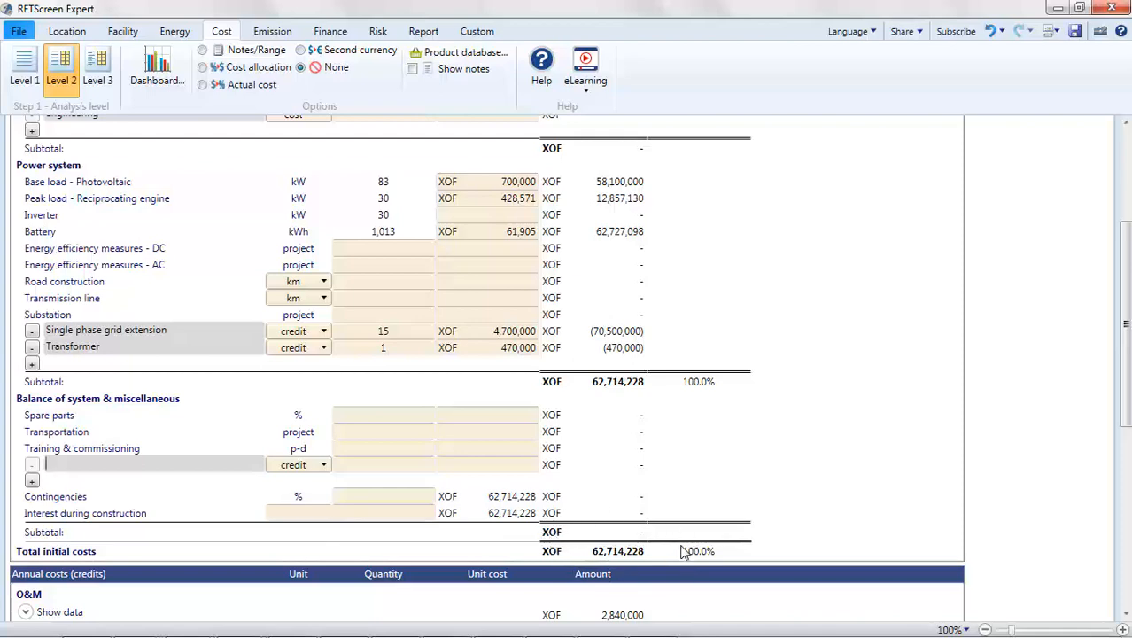
{"action": "scroll", "coordinate": [682, 551], "scroll_direction": "down", "scroll_amount": 5}
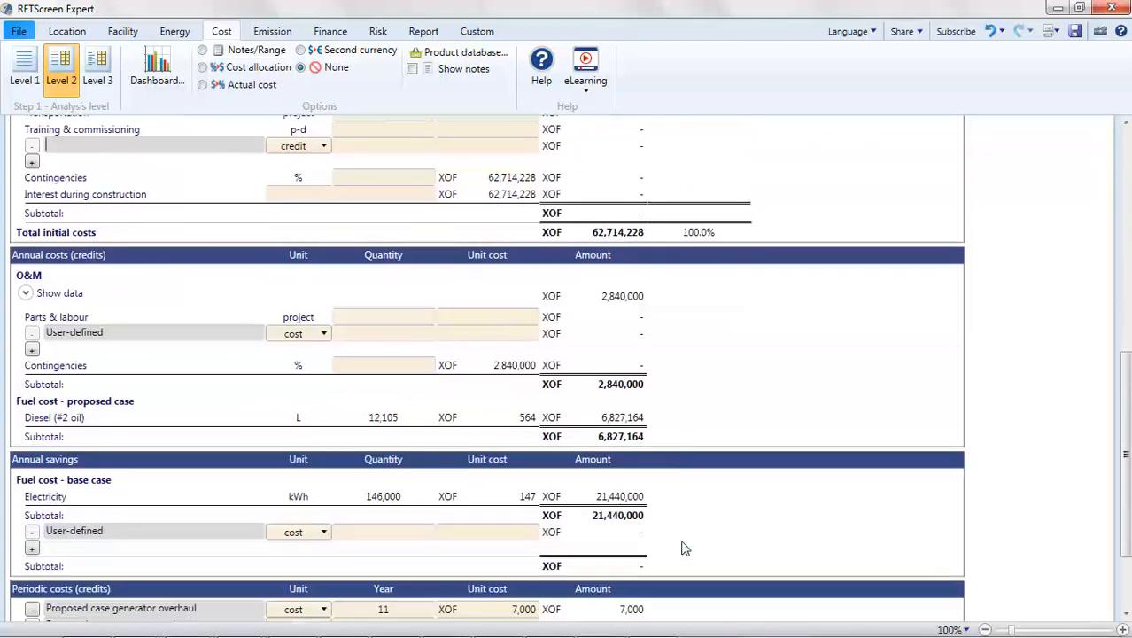
Step: Expand the O&M breakdown under annual costs and look through the annual savings and periodic costs
{"action": "scroll", "coordinate": [682, 549], "scroll_direction": "down", "scroll_amount": 1}
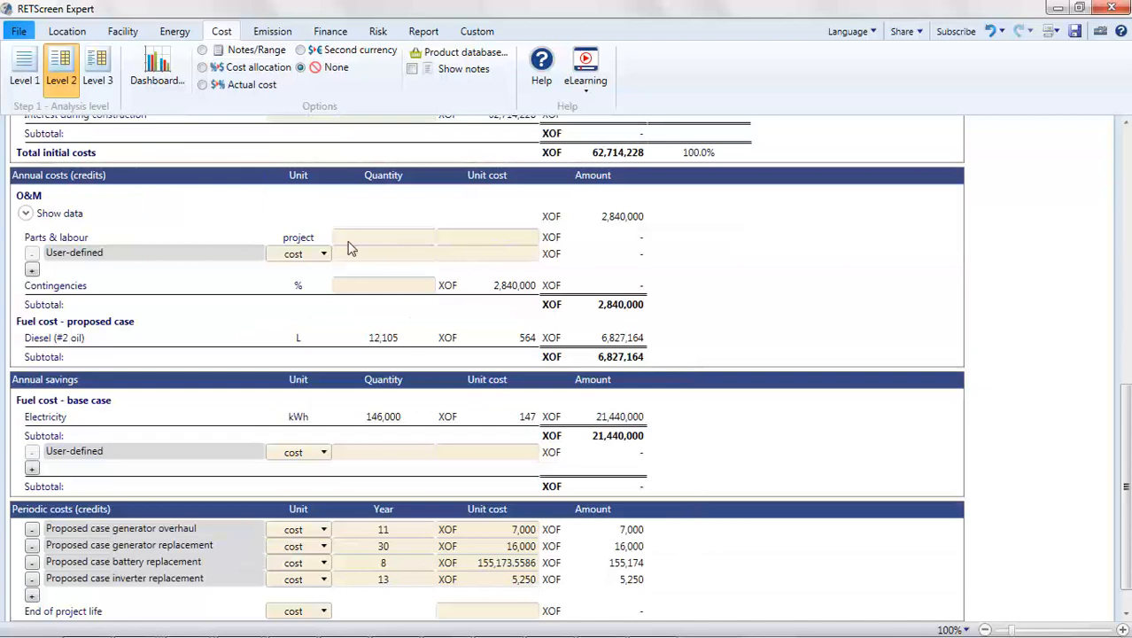
{"action": "left_click", "coordinate": [26, 213]}
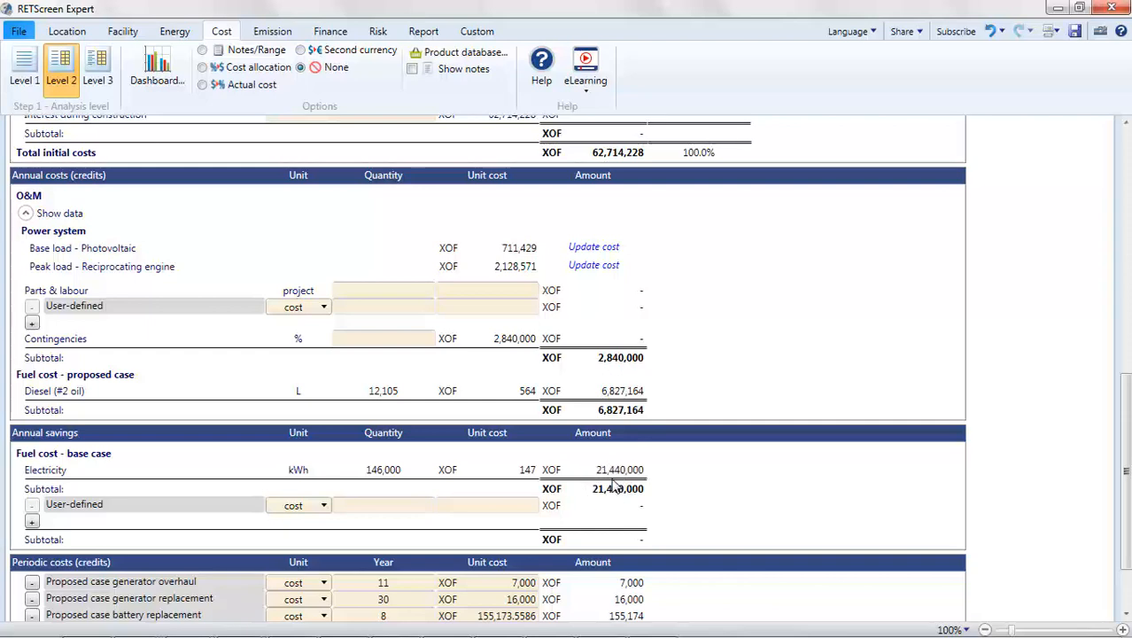
{"action": "scroll", "coordinate": [614, 485], "scroll_direction": "down", "scroll_amount": 3}
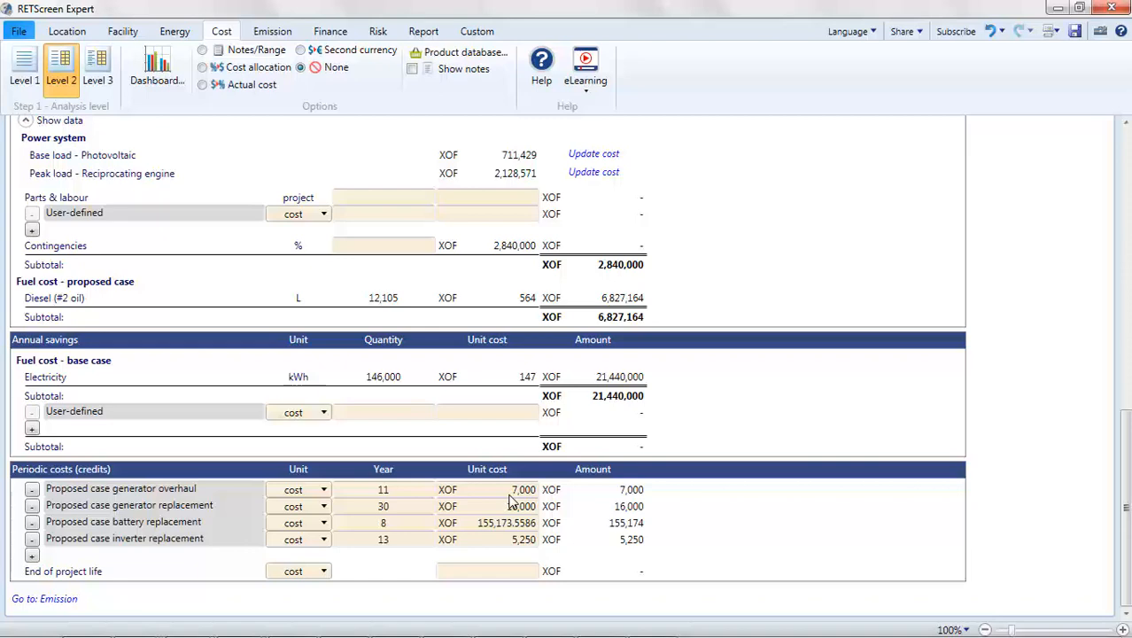
Step: Set the periodic generator overhaul cost to 3,300,000 XOF and delete the generator replacement entry
{"action": "left_click", "coordinate": [507, 489]}
{"action": "type", "text": "3300000"}
{"action": "key", "text": "Return"}
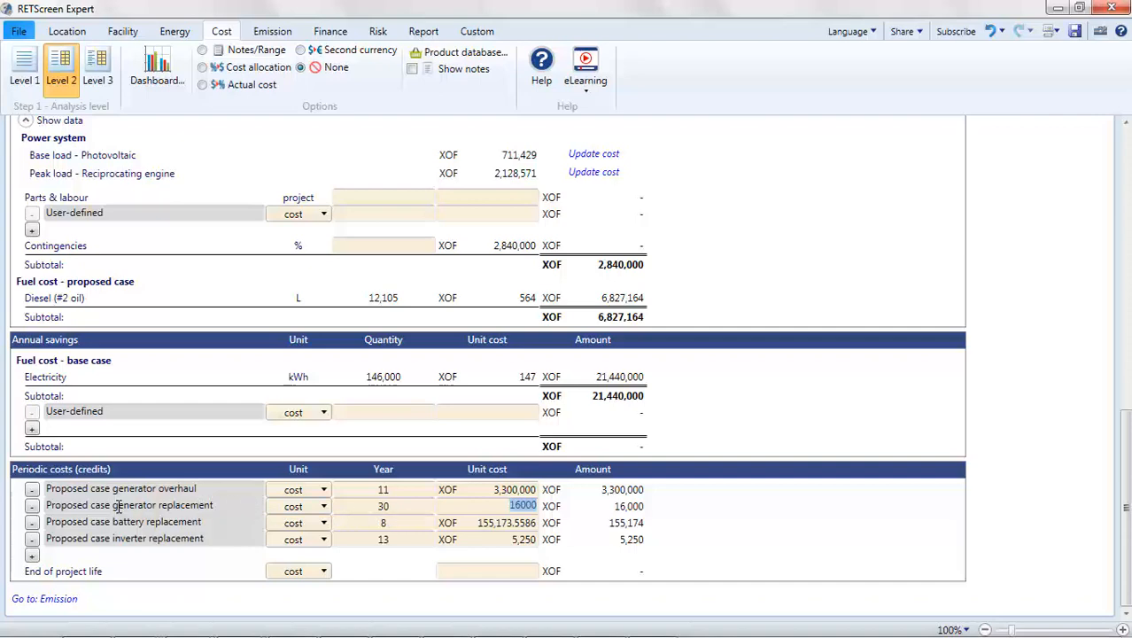
{"action": "left_click", "coordinate": [34, 510]}
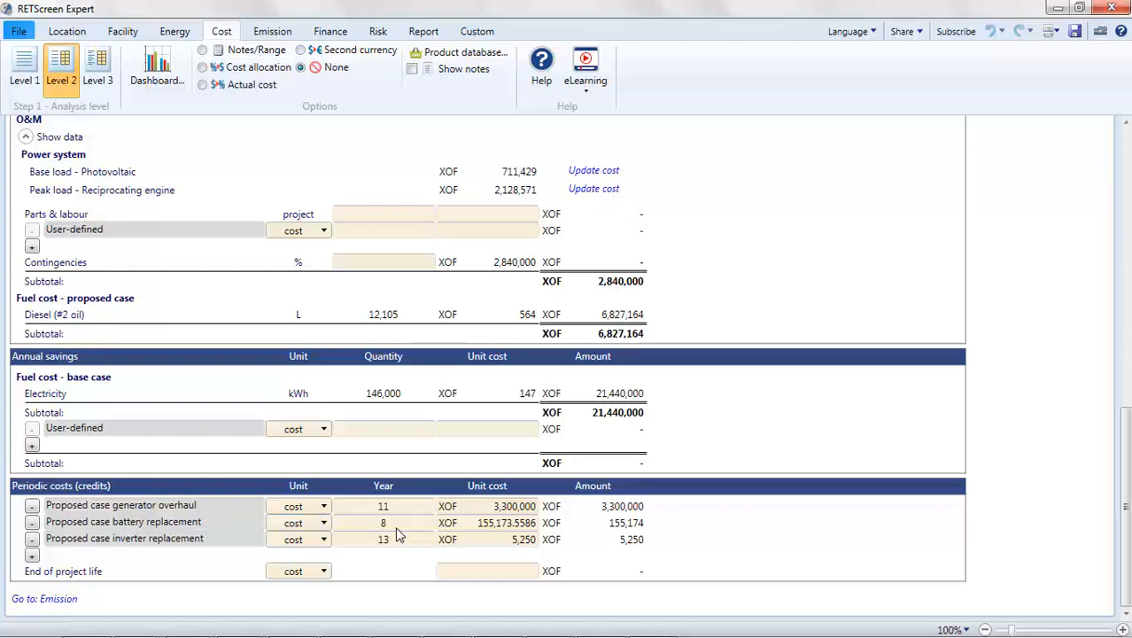
Step: Copy the battery's initial cost amount into the periodic battery replacement cost, making it 62,727,098.4 XOF
{"action": "left_click", "coordinate": [468, 526]}
{"action": "scroll", "coordinate": [468, 531], "scroll_direction": "up", "scroll_amount": 1}
{"action": "scroll", "coordinate": [468, 530], "scroll_direction": "up", "scroll_amount": 6}
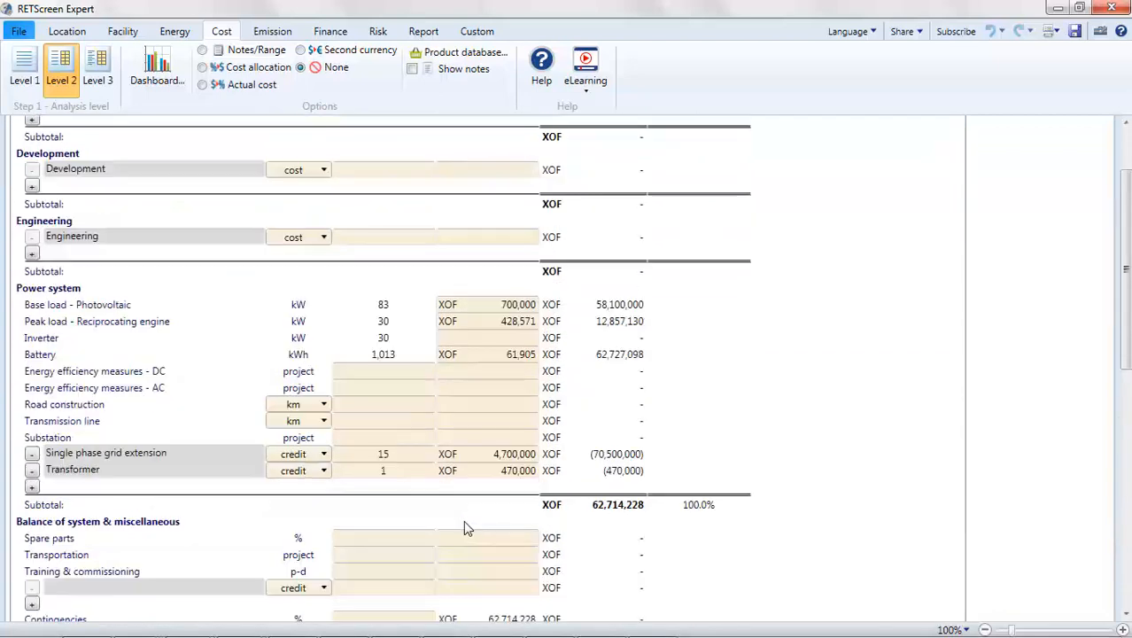
{"action": "left_click", "coordinate": [610, 356]}
{"action": "scroll", "coordinate": [610, 361], "scroll_direction": "down", "scroll_amount": 8}
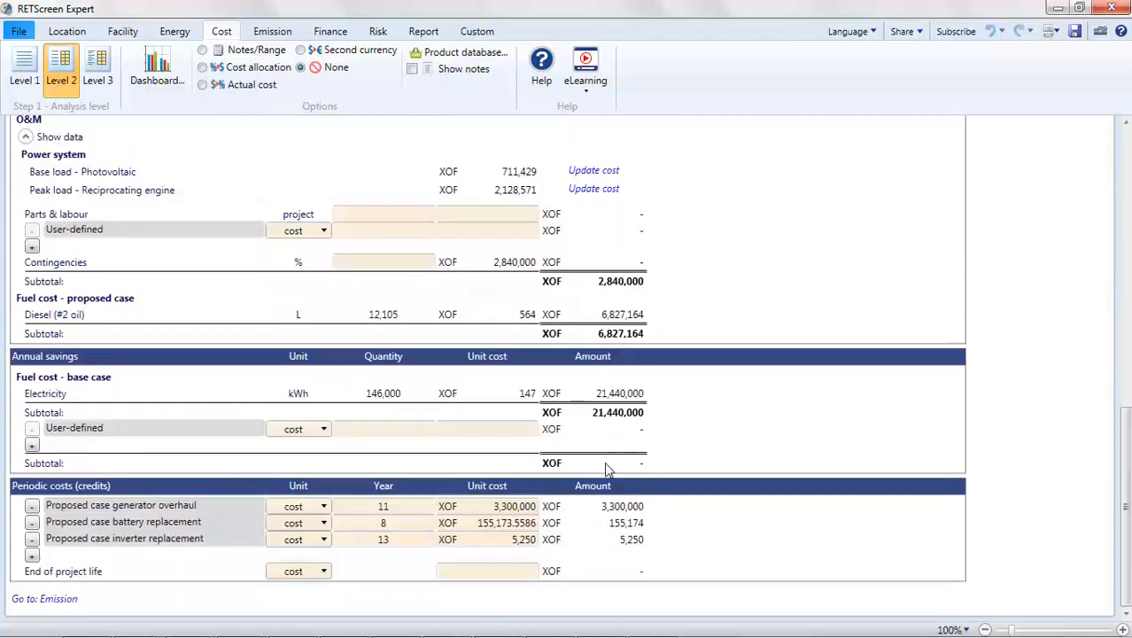
{"action": "left_click", "coordinate": [493, 524]}
{"action": "type", "text": "62727098.40"}
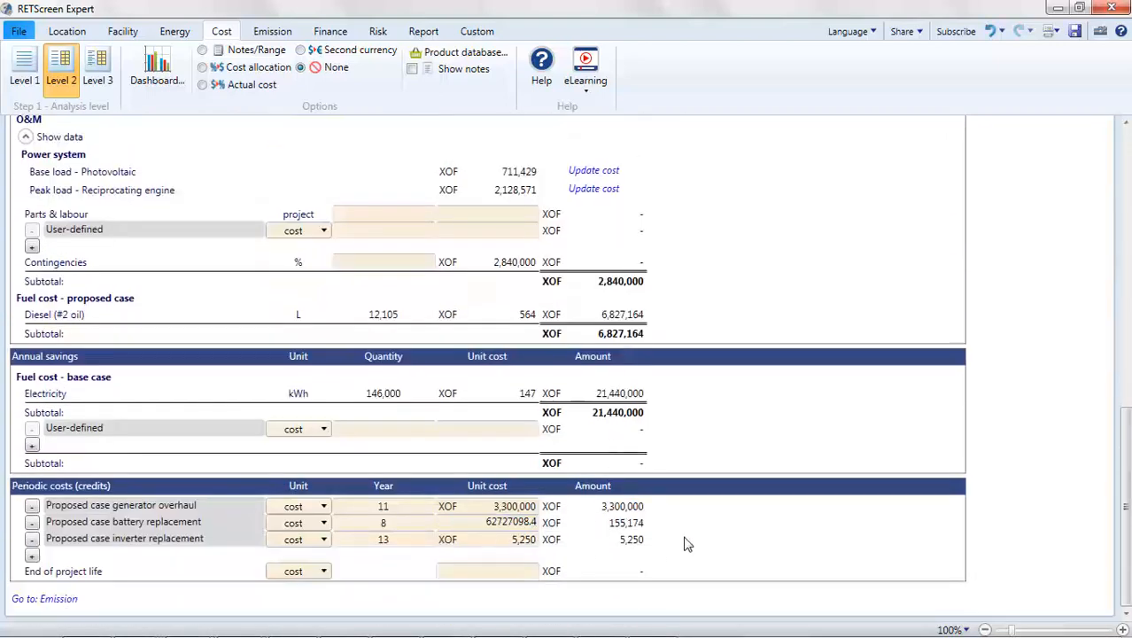
{"action": "key", "text": "Return"}
Step: Set the unit cost of the proposed case inverter replacement to 4,000,000 XOF
{"action": "left_click", "coordinate": [515, 540]}
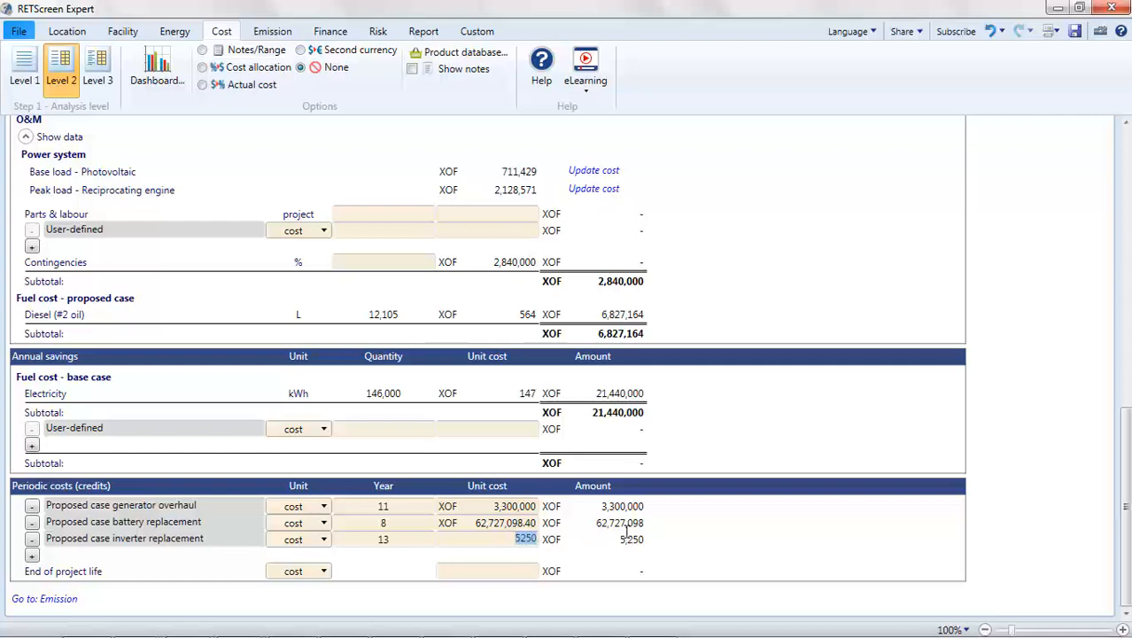
{"action": "type", "text": "2500000"}
{"action": "key", "text": "BackSpace"}
{"action": "key", "text": "BackSpace"}
{"action": "key", "text": "BackSpace"}
{"action": "key", "text": "BackSpace"}
{"action": "key", "text": "BackSpace"}
{"action": "key", "text": "BackSpace"}
{"action": "key", "text": "BackSpace"}
{"action": "type", "text": "50000"}
{"action": "type", "text": "000"}
{"action": "key", "text": "BackSpace"}
{"action": "key", "text": "BackSpace"}
{"action": "key", "text": "BackSpace"}
{"action": "key", "text": "BackSpace"}
{"action": "key", "text": "BackSpace"}
{"action": "key", "text": "BackSpace"}
{"action": "key", "text": "BackSpace"}
{"action": "key", "text": "BackSpace"}
{"action": "type", "text": "4000000"}
{"action": "left_click", "coordinate": [716, 543]}
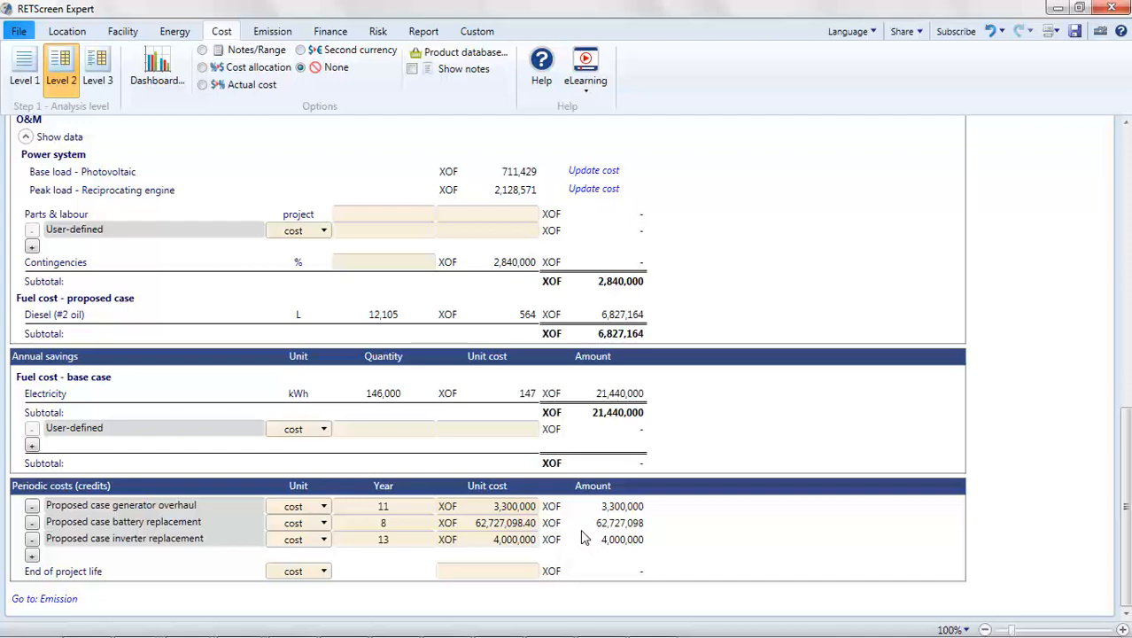
Step: Set the unit cost of the proposed case battery replacement to 50,000,000 XOF
{"action": "left_click", "coordinate": [500, 529]}
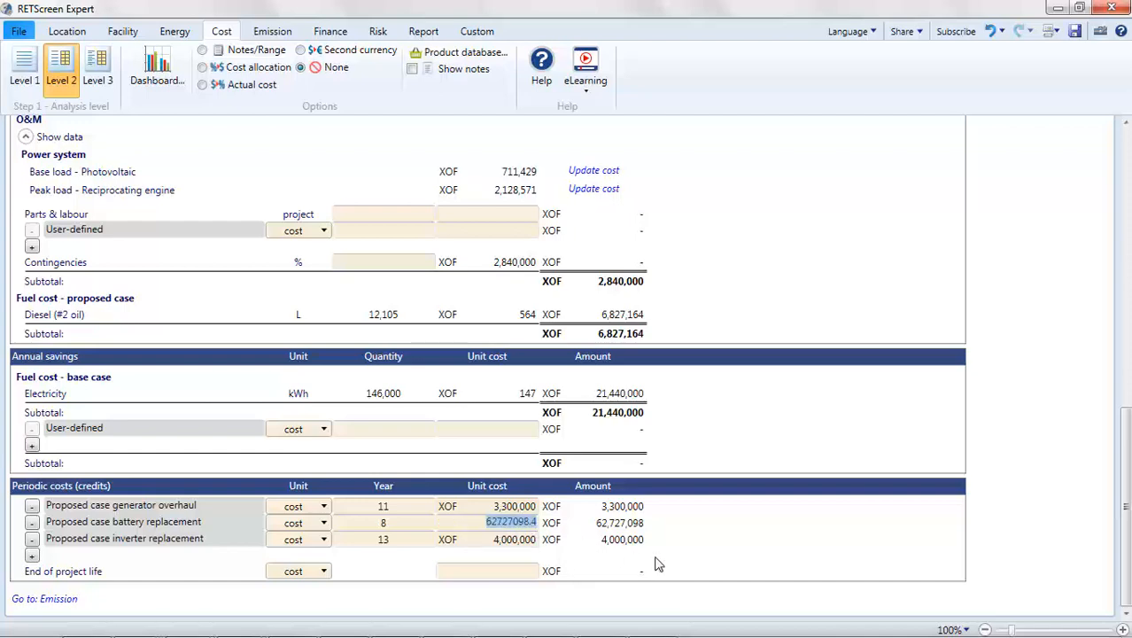
{"action": "type", "text": "50000000"}
{"action": "key", "text": "Return"}
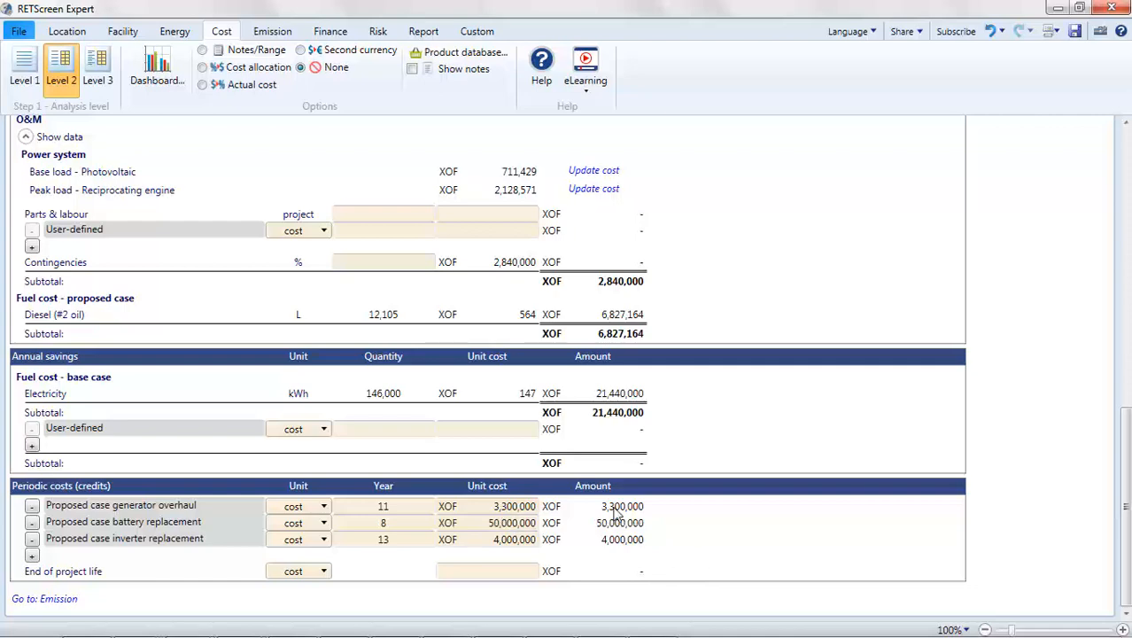
Step: Switch the emission analysis to Level 2 and set the base case electricity fuel to Diesel (#2 oil) with a 70% share
{"action": "left_click", "coordinate": [272, 32]}
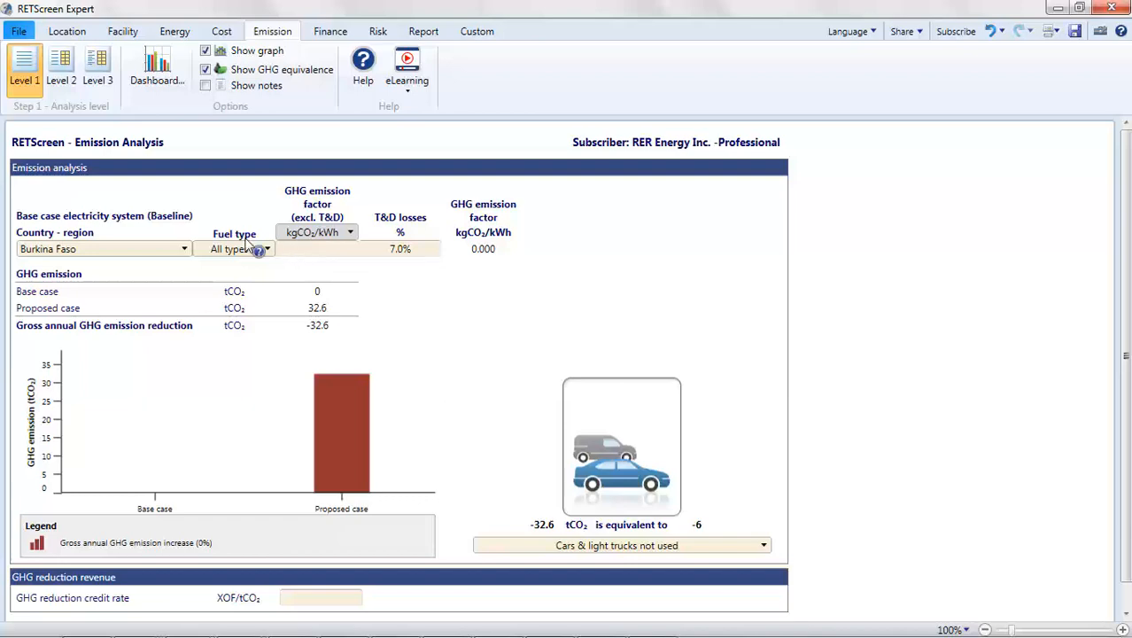
{"action": "left_click", "coordinate": [69, 79]}
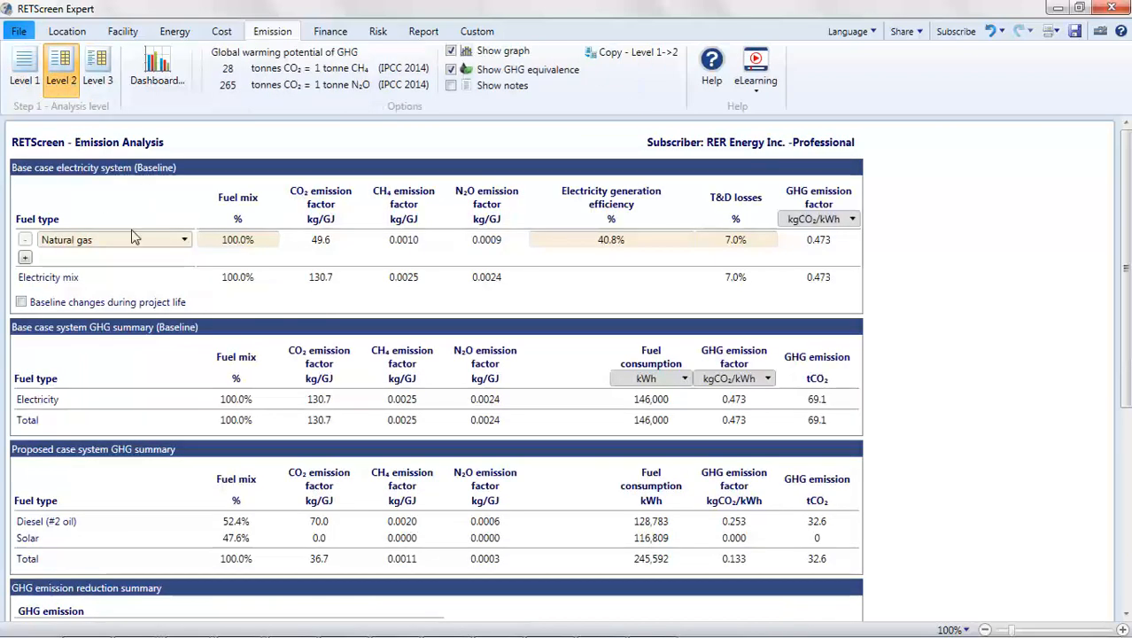
{"action": "left_click", "coordinate": [185, 240]}
{"action": "left_click", "coordinate": [160, 282]}
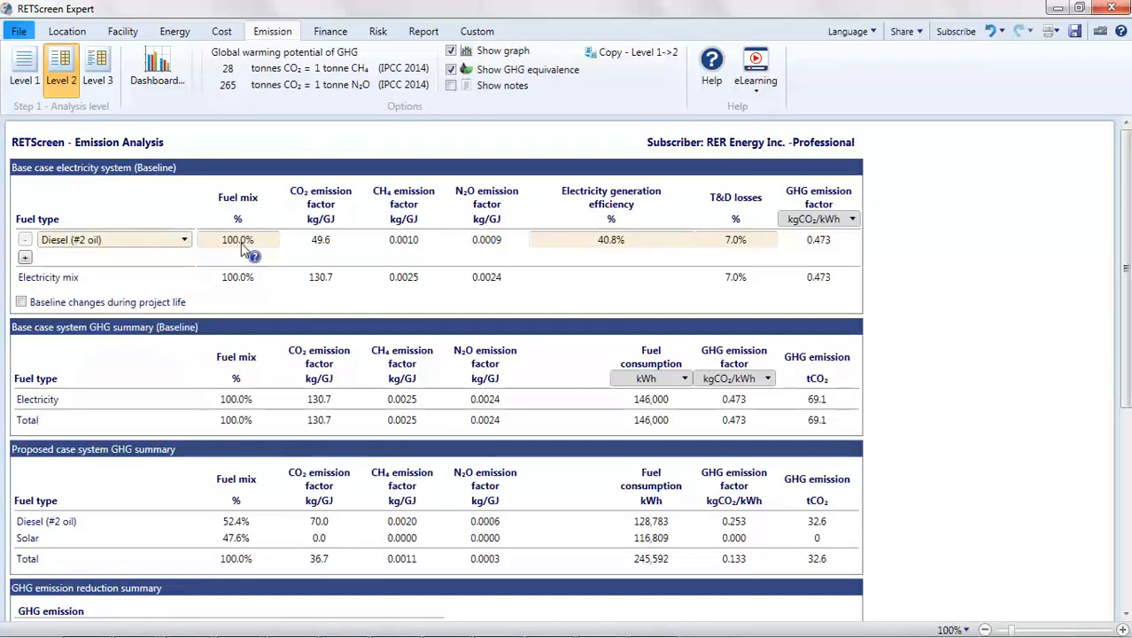
{"action": "left_click", "coordinate": [248, 240]}
{"action": "type", "text": "70"}
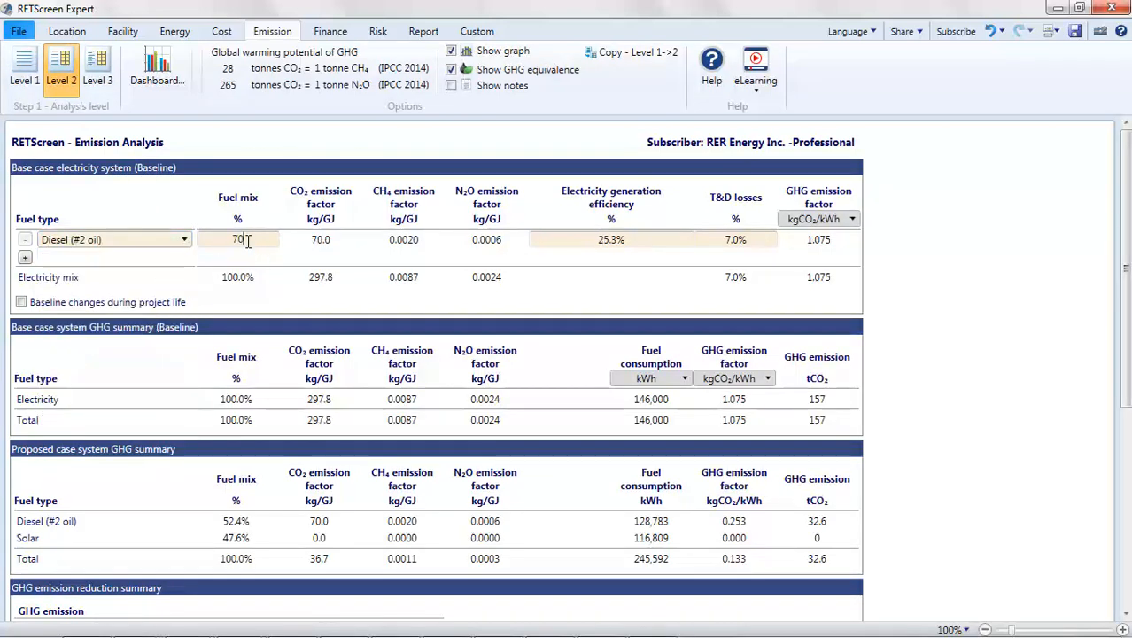
Step: Add Solar to the base case electricity mix with a 30% share and review the GHG emission summaries
{"action": "left_click", "coordinate": [25, 258]}
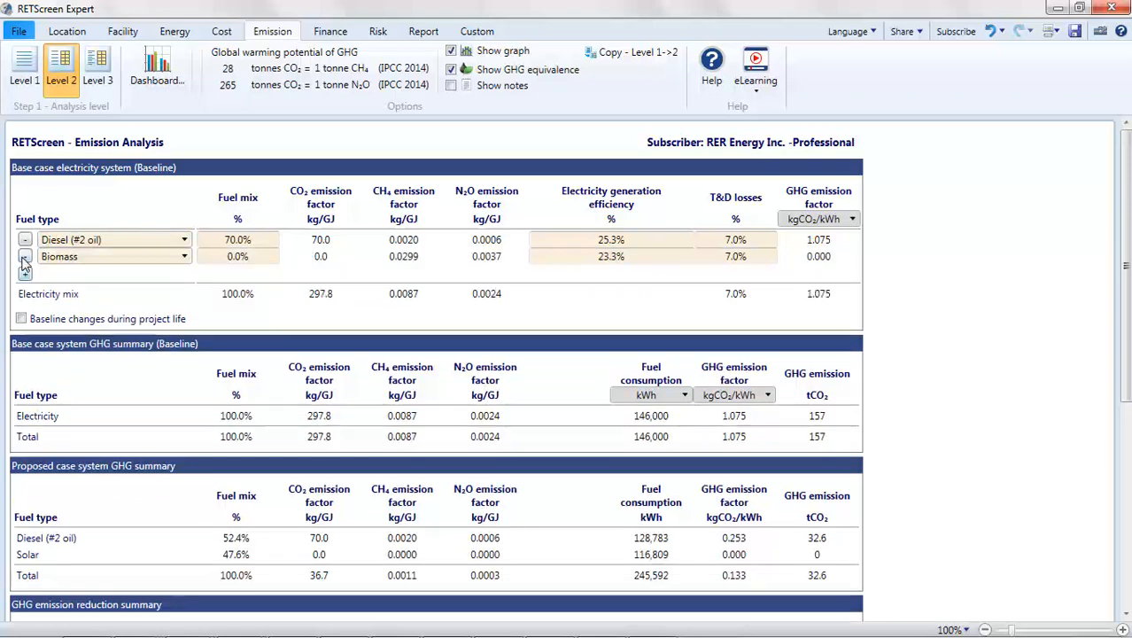
{"action": "left_click", "coordinate": [183, 256]}
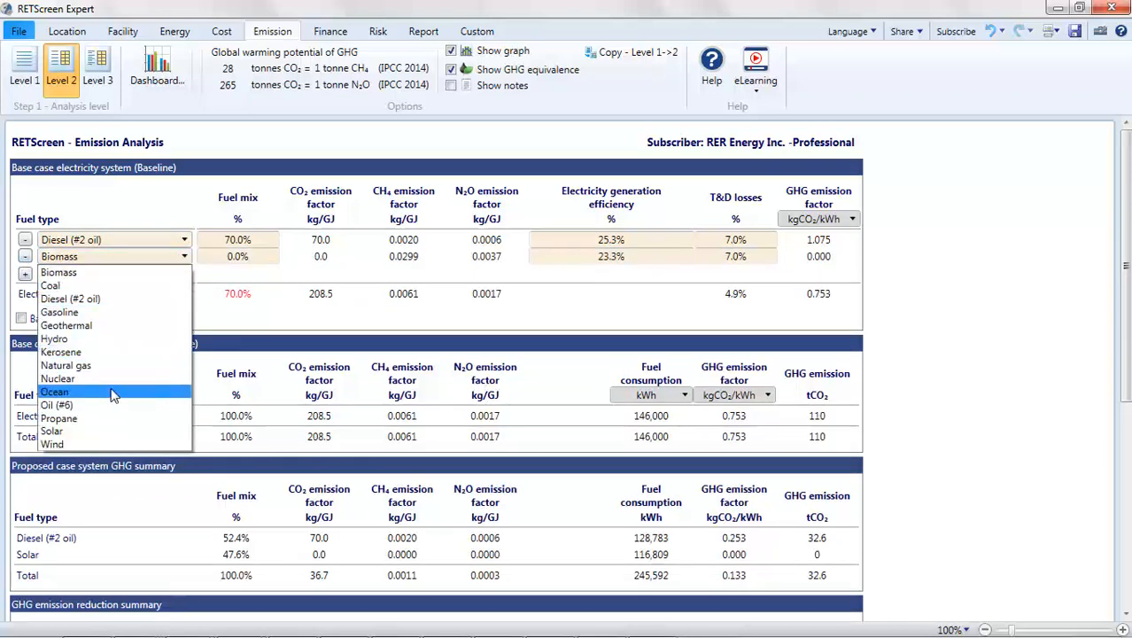
{"action": "left_click", "coordinate": [82, 429]}
{"action": "left_click", "coordinate": [240, 257]}
{"action": "type", "text": "3"}
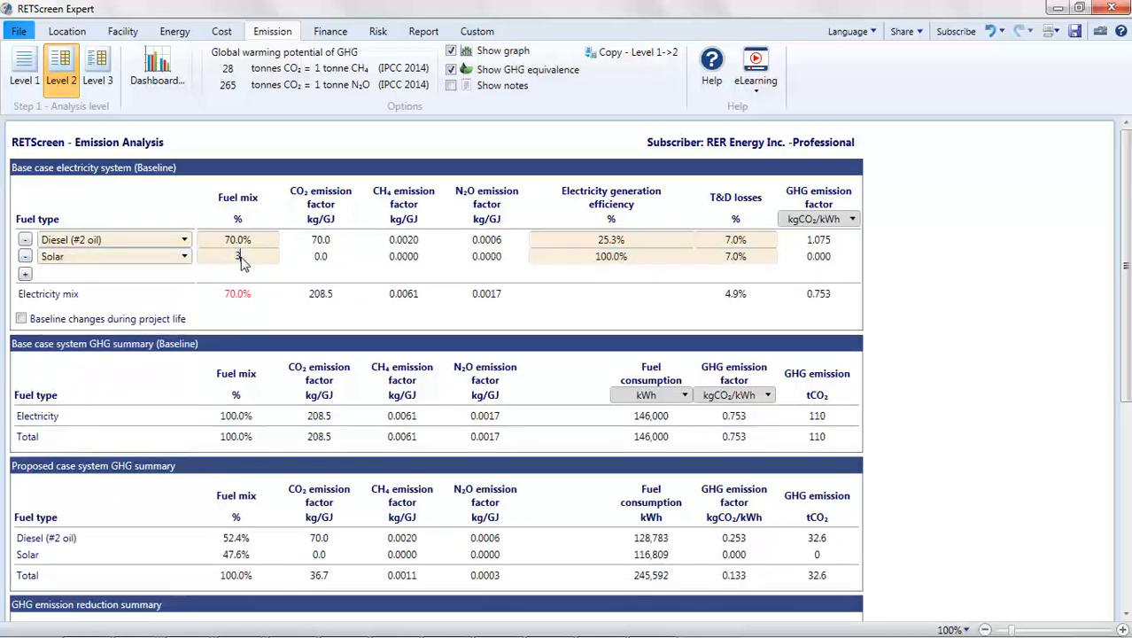
{"action": "type", "text": "0"}
{"action": "left_click", "coordinate": [893, 288]}
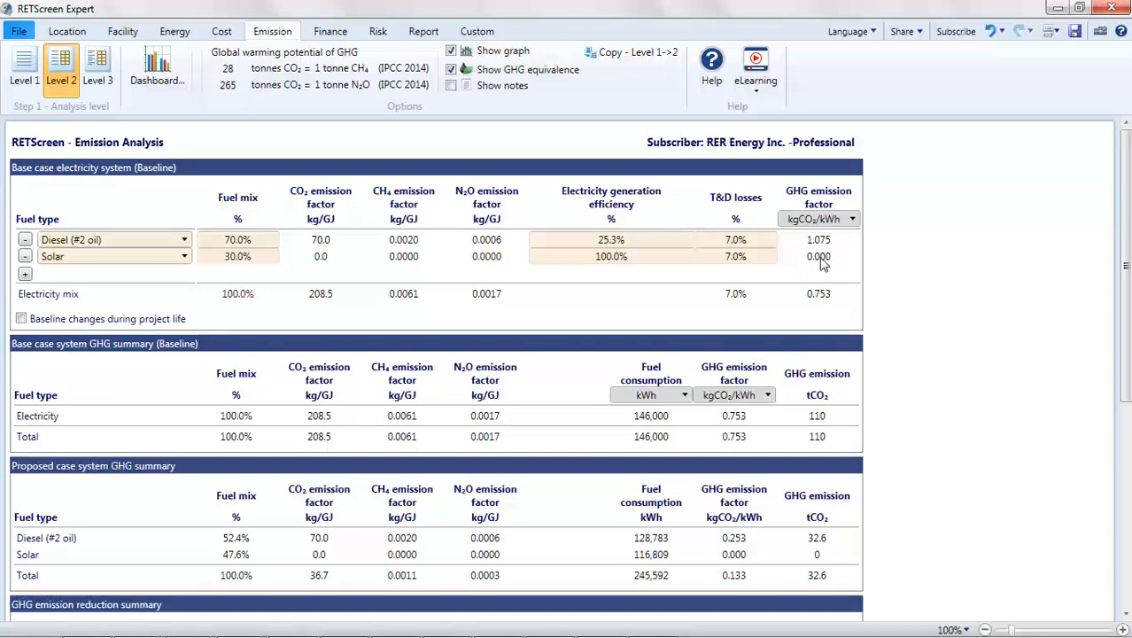
{"action": "scroll", "coordinate": [820, 257], "scroll_direction": "down", "scroll_amount": 3}
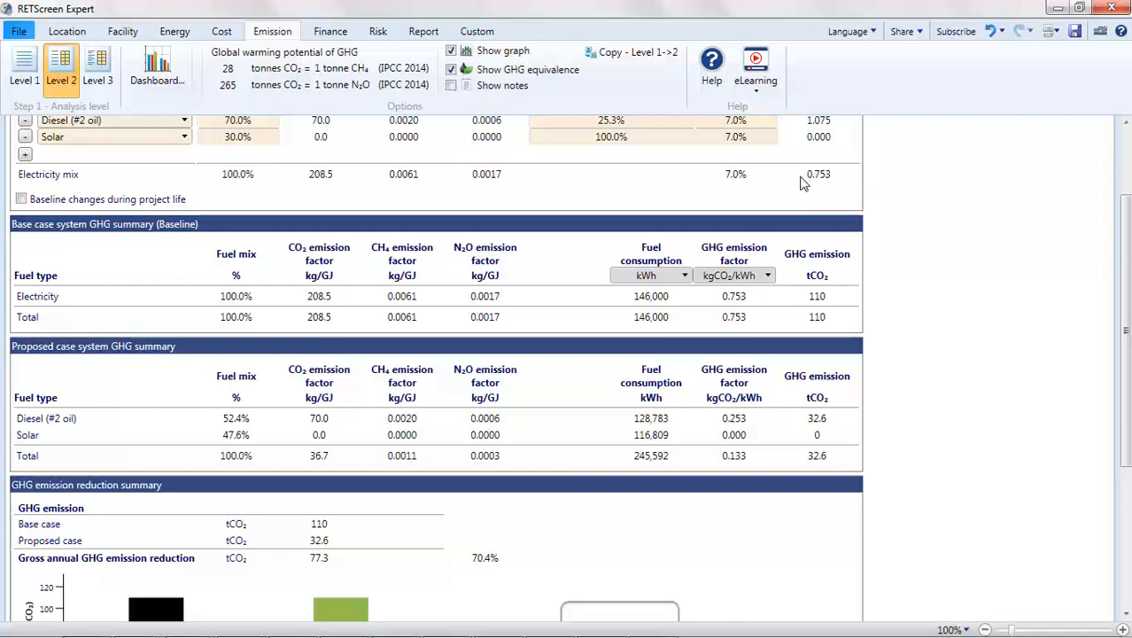
{"action": "scroll", "coordinate": [677, 392], "scroll_direction": "down", "scroll_amount": 4}
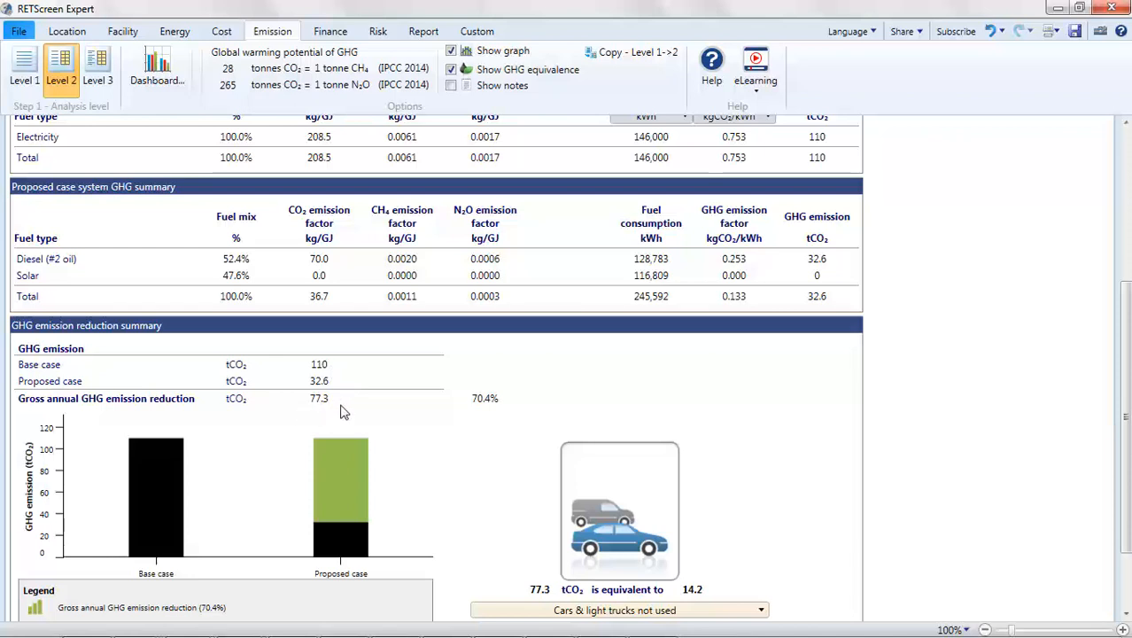
Step: Examine the financial parameters, the financial viability indicators and the yearly cash flow charts in the financial analysis
{"action": "left_click", "coordinate": [334, 34]}
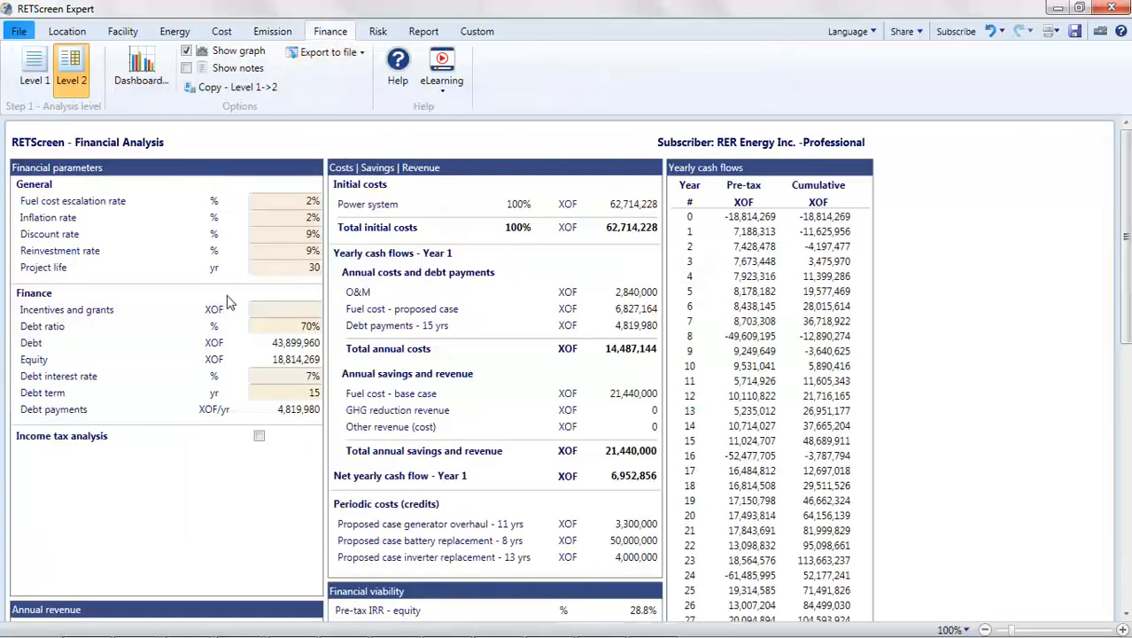
{"action": "left_click", "coordinate": [312, 235]}
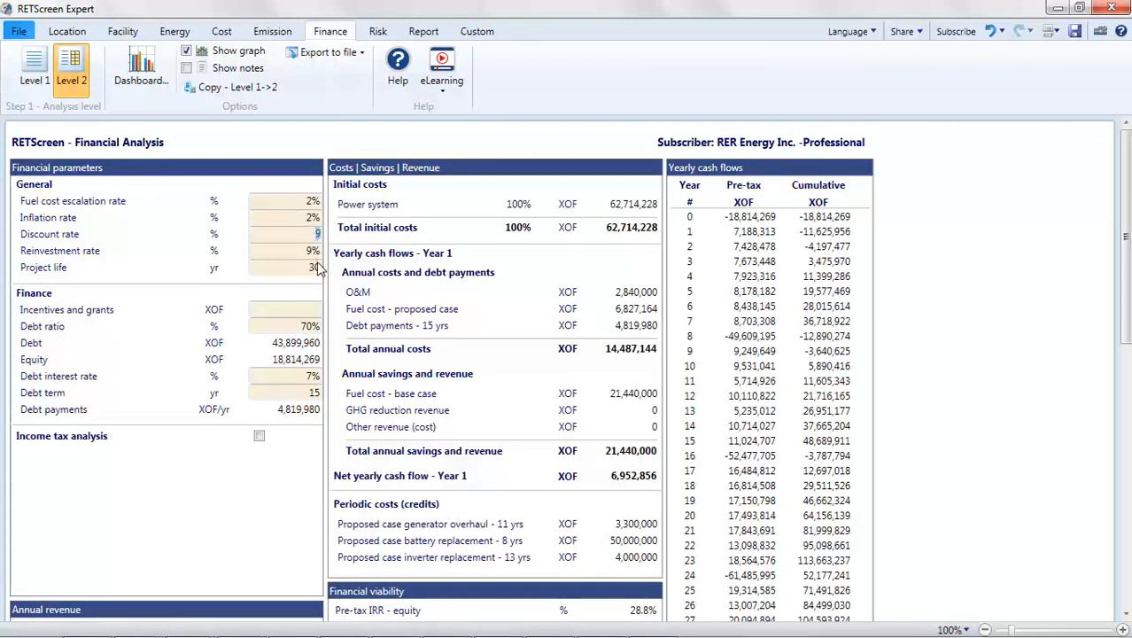
{"action": "left_click", "coordinate": [310, 219]}
{"action": "left_click", "coordinate": [313, 328]}
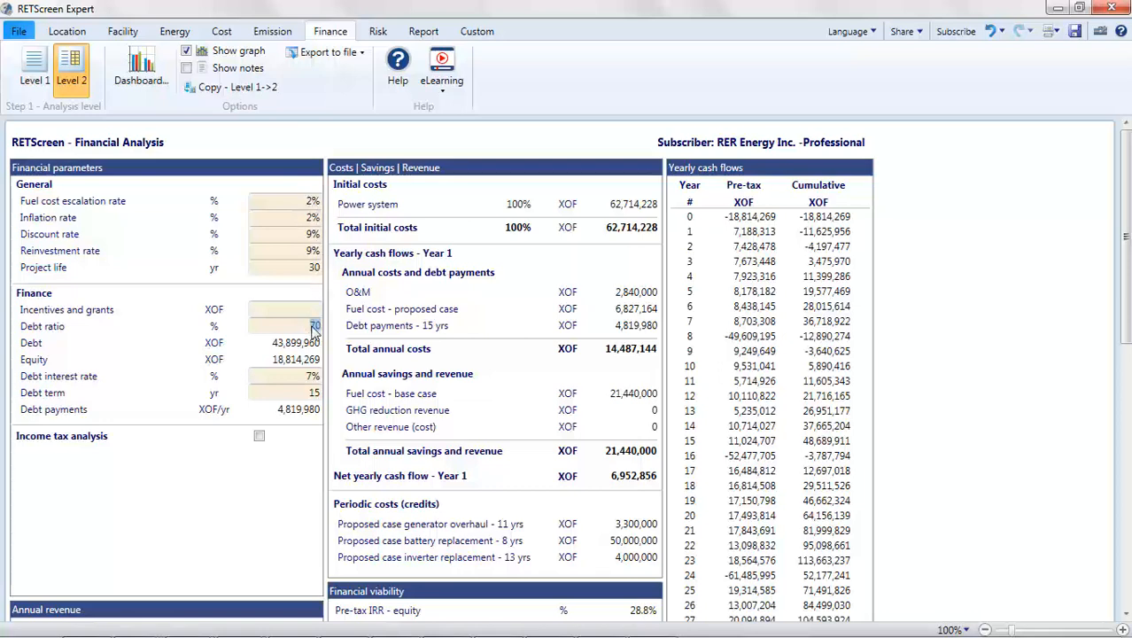
{"action": "left_click", "coordinate": [311, 378]}
{"action": "key", "text": "Return"}
{"action": "scroll", "coordinate": [309, 448], "scroll_direction": "down", "scroll_amount": 5}
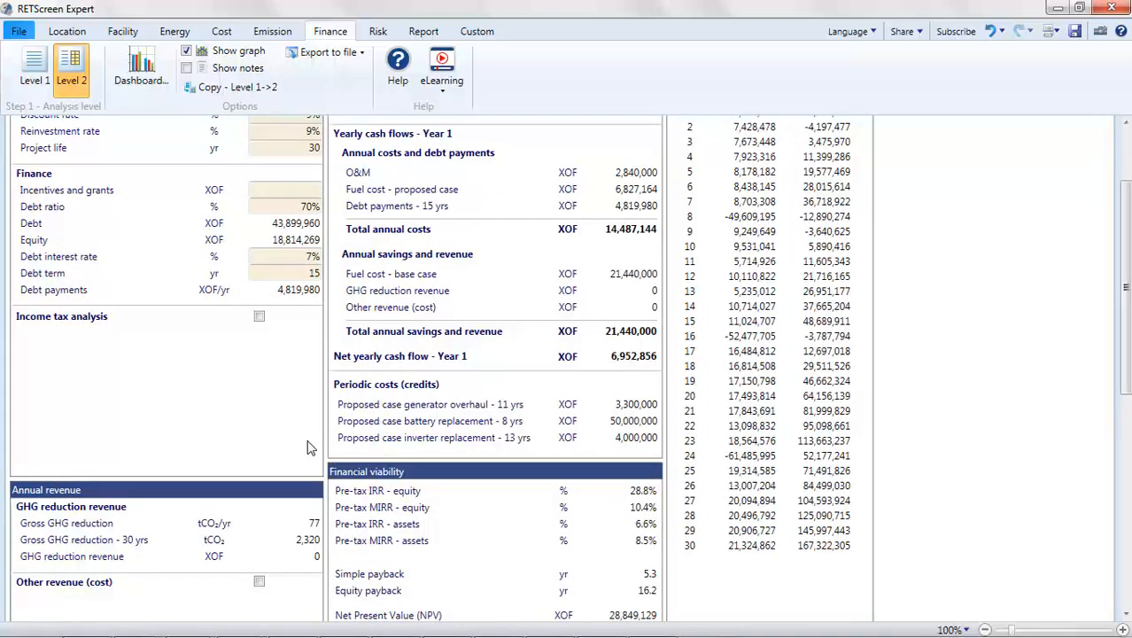
{"action": "scroll", "coordinate": [309, 448], "scroll_direction": "down", "scroll_amount": 4}
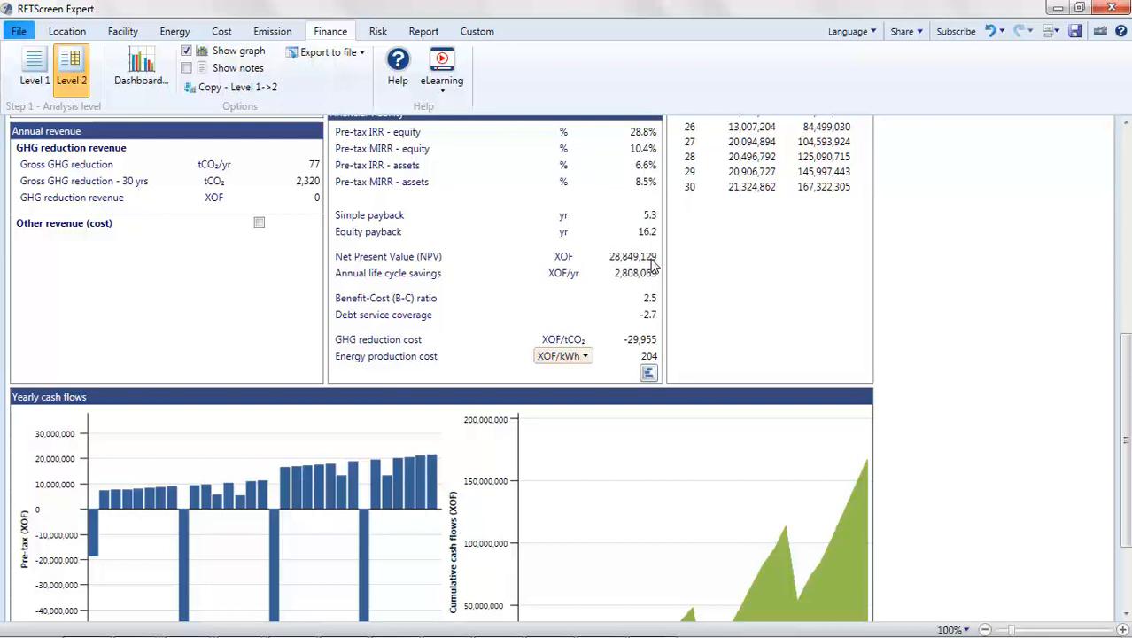
{"action": "scroll", "coordinate": [653, 264], "scroll_direction": "down", "scroll_amount": 1}
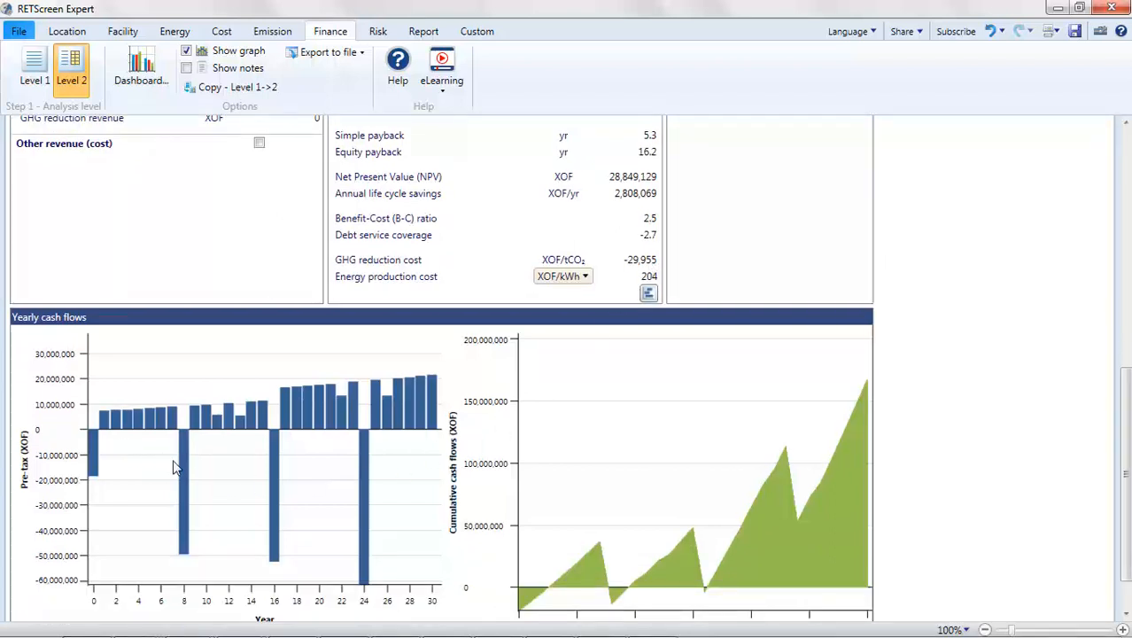
{"action": "mouse_move", "coordinate": [274, 468]}
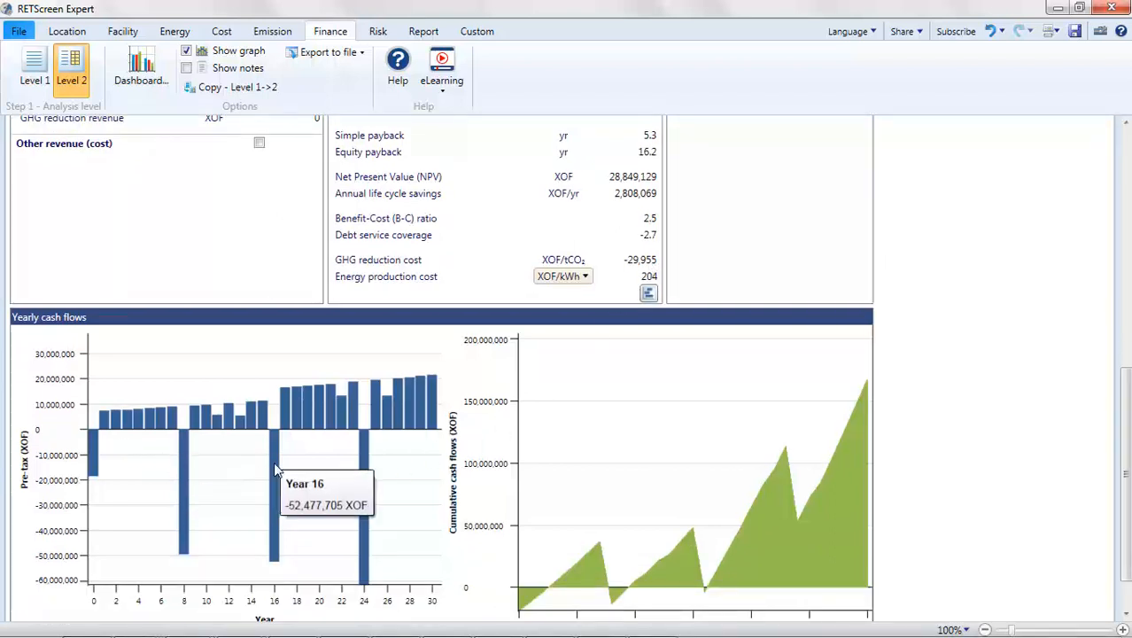
{"action": "mouse_move", "coordinate": [368, 476]}
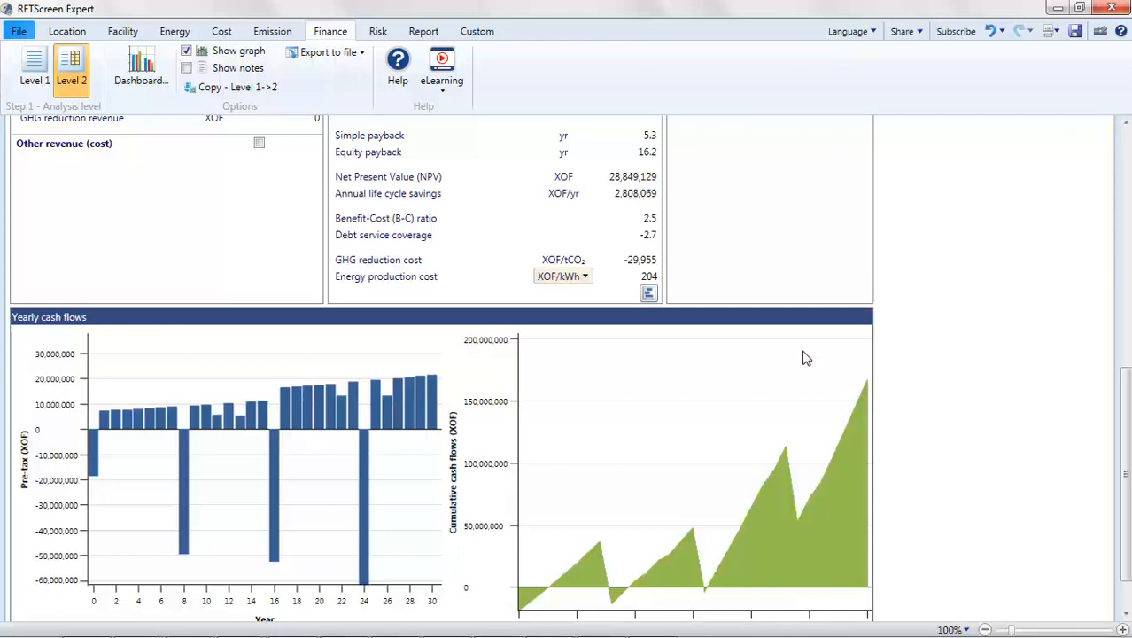
Step: Set the base load photovoltaic power capacity in the energy model to 95 kW, trying 93.4 kW first
{"action": "left_click", "coordinate": [173, 34]}
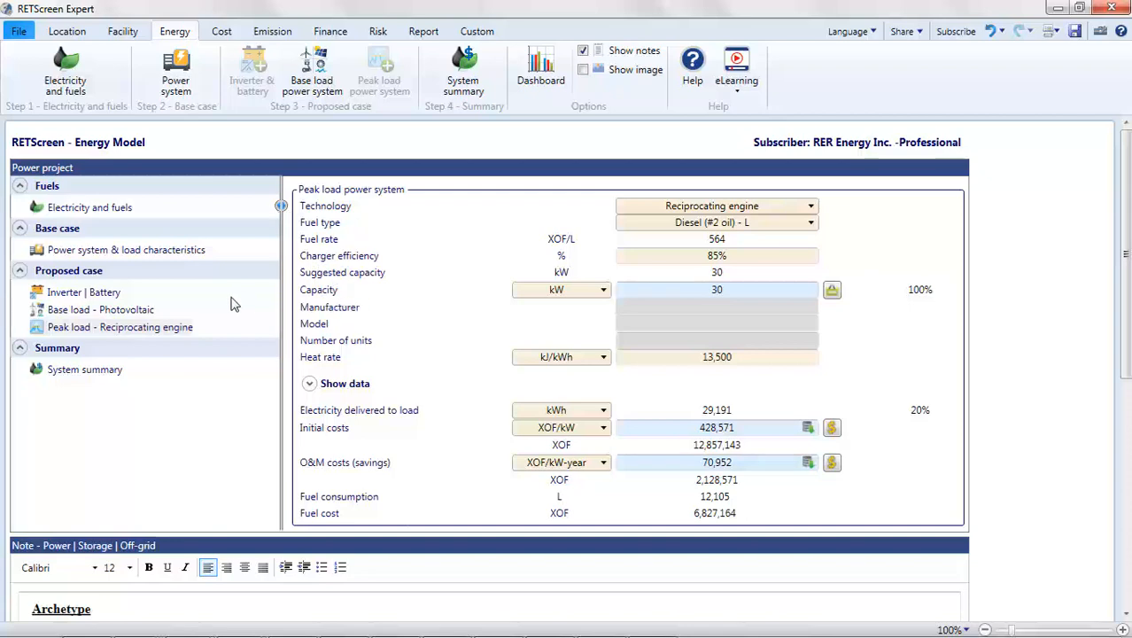
{"action": "left_click", "coordinate": [146, 312]}
{"action": "scroll", "coordinate": [420, 337], "scroll_direction": "down", "scroll_amount": 3}
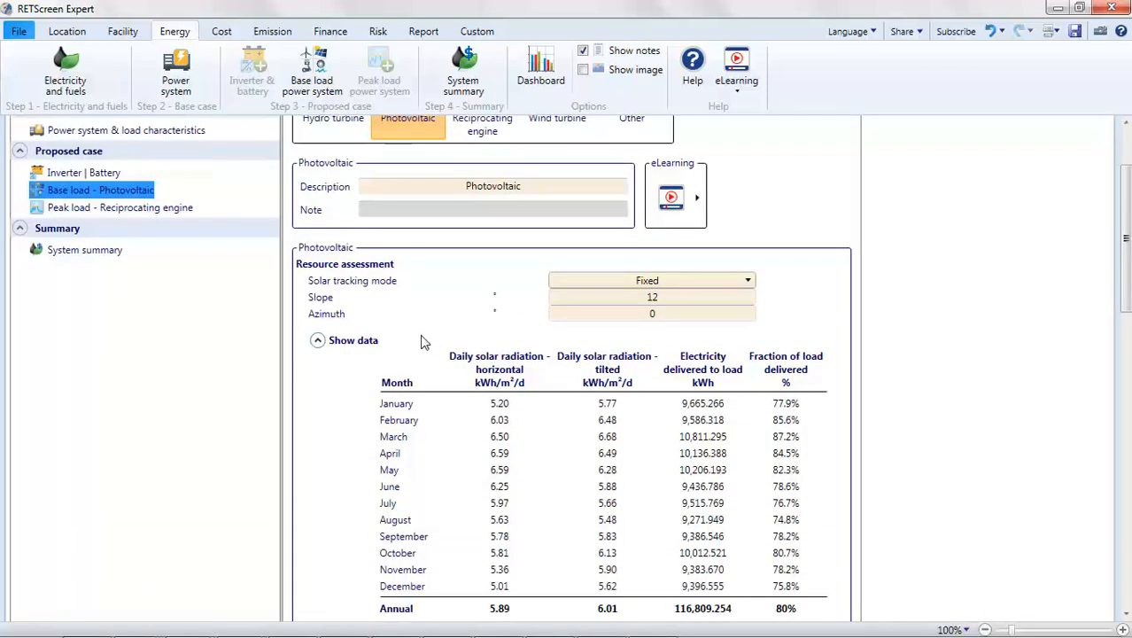
{"action": "scroll", "coordinate": [423, 342], "scroll_direction": "down", "scroll_amount": 10}
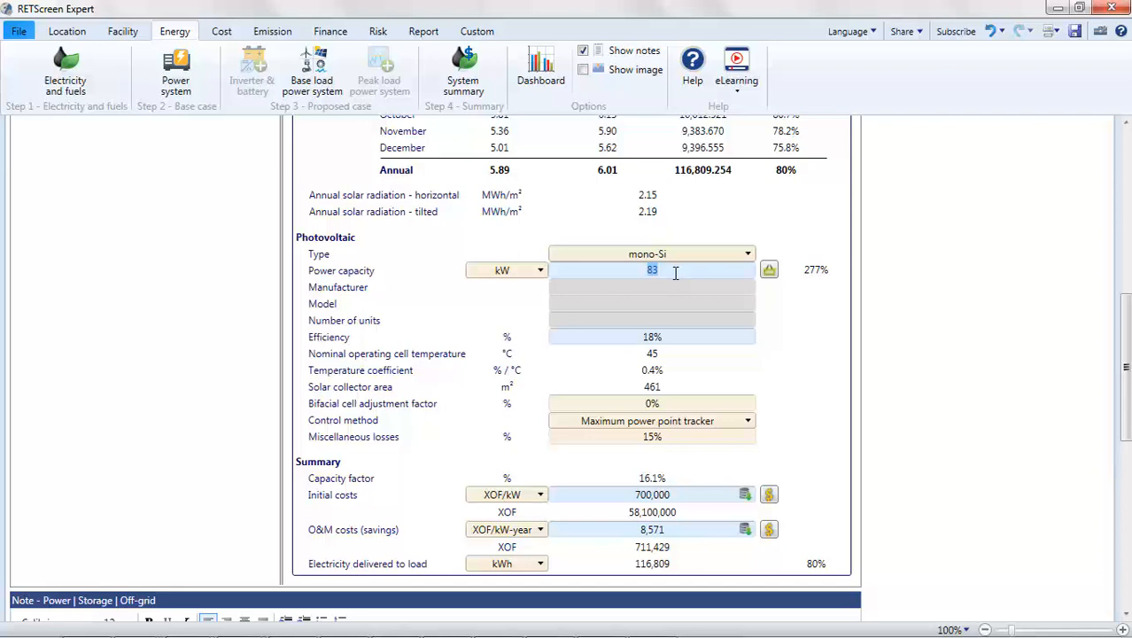
{"action": "type", "text": "93.4"}
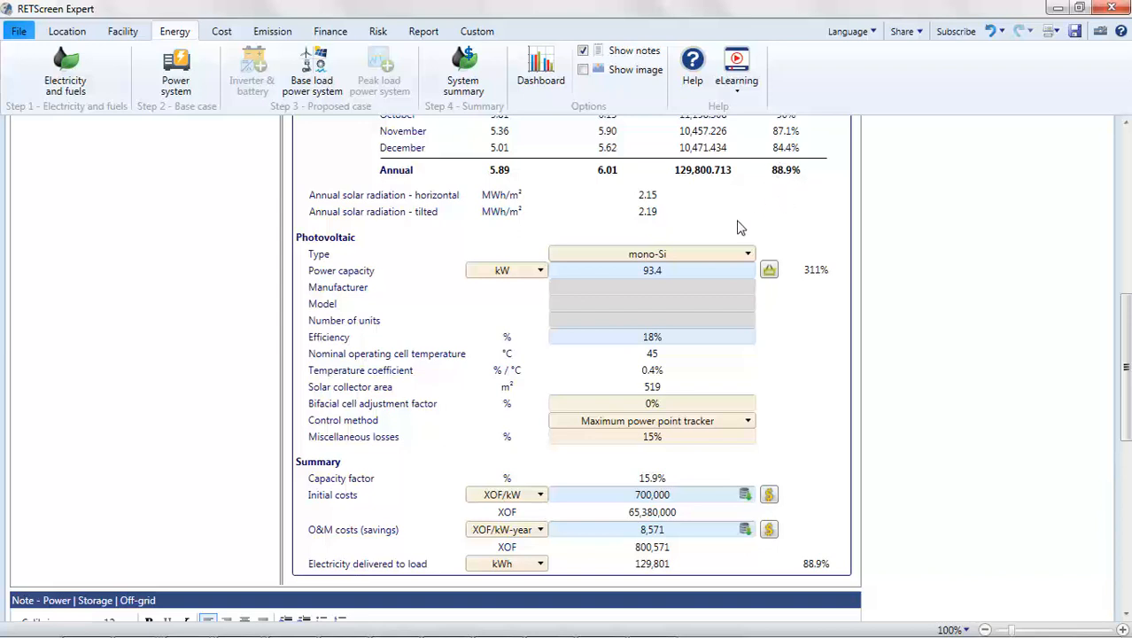
{"action": "left_click", "coordinate": [693, 268]}
{"action": "type", "text": "95"}
{"action": "key", "text": "Return"}
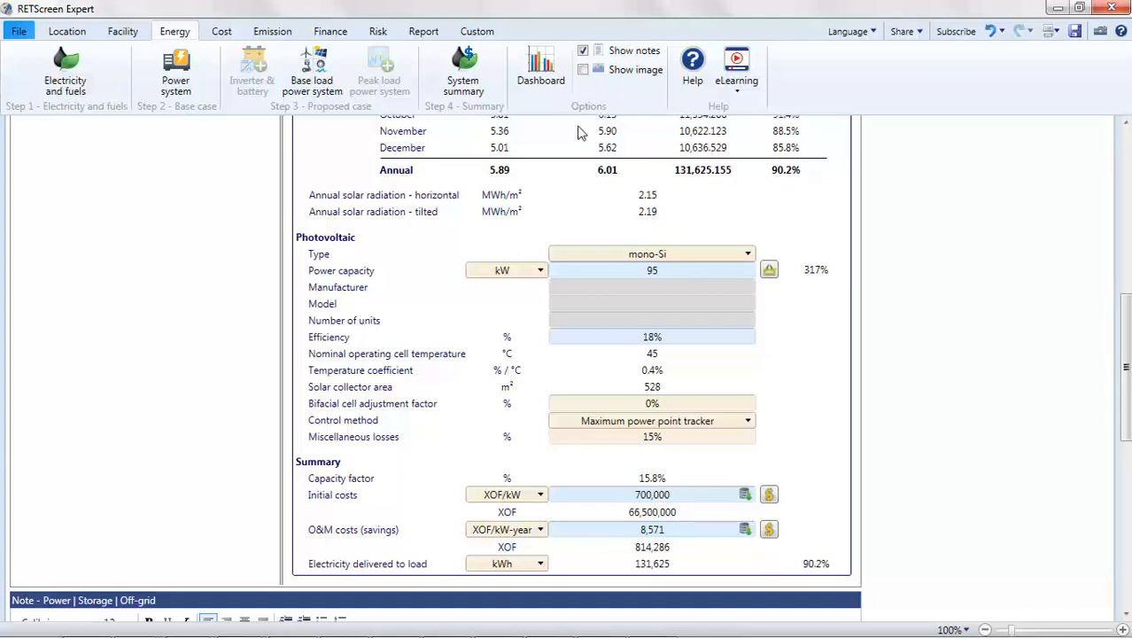
Step: Set the year of the proposed case generator overhaul in the periodic costs to 22
{"action": "left_click", "coordinate": [222, 34]}
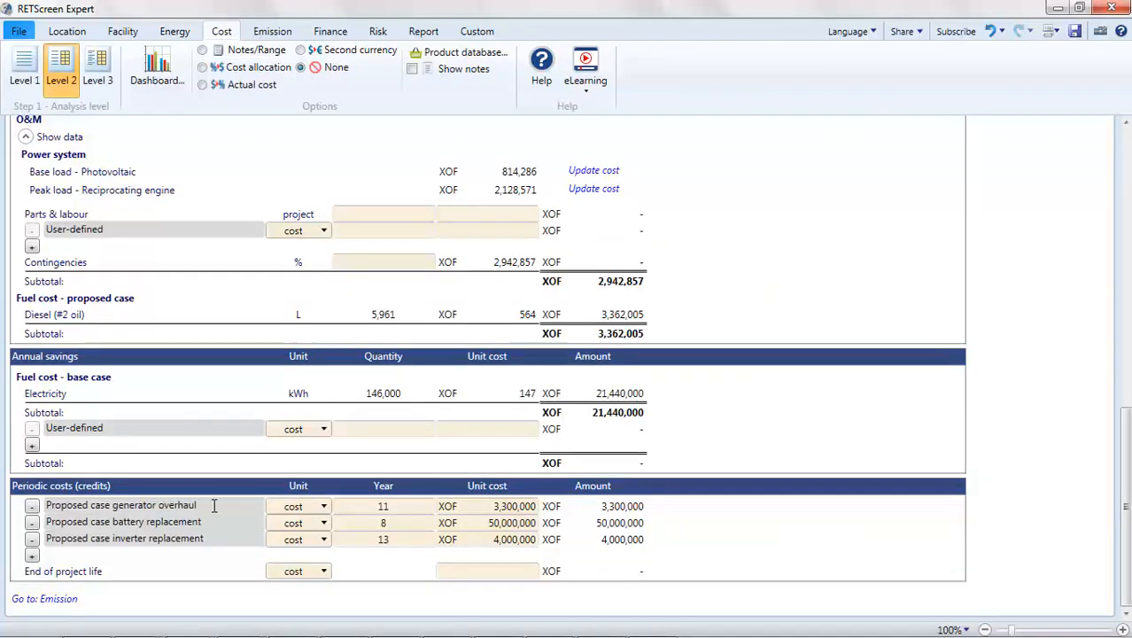
{"action": "double_click", "coordinate": [396, 503]}
{"action": "type", "text": "22"}
{"action": "left_click", "coordinate": [708, 507]}
Step: Set the O&M costs of the peak load reciprocating engine in the energy model to 40,000 XOF/kW-year
{"action": "left_click", "coordinate": [174, 33]}
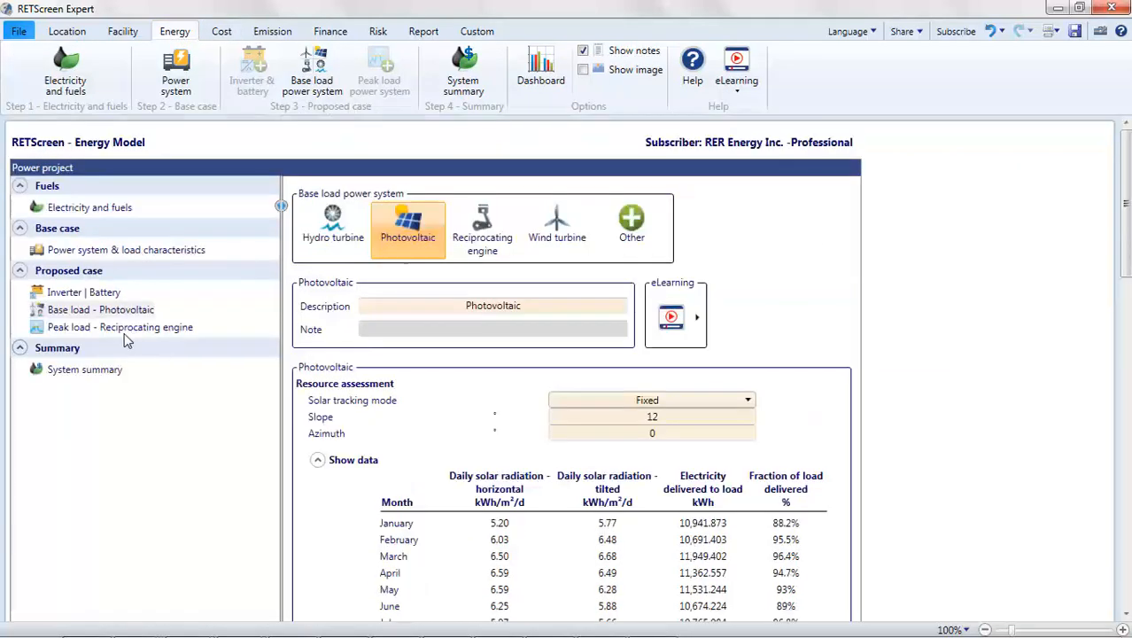
{"action": "left_click", "coordinate": [124, 330]}
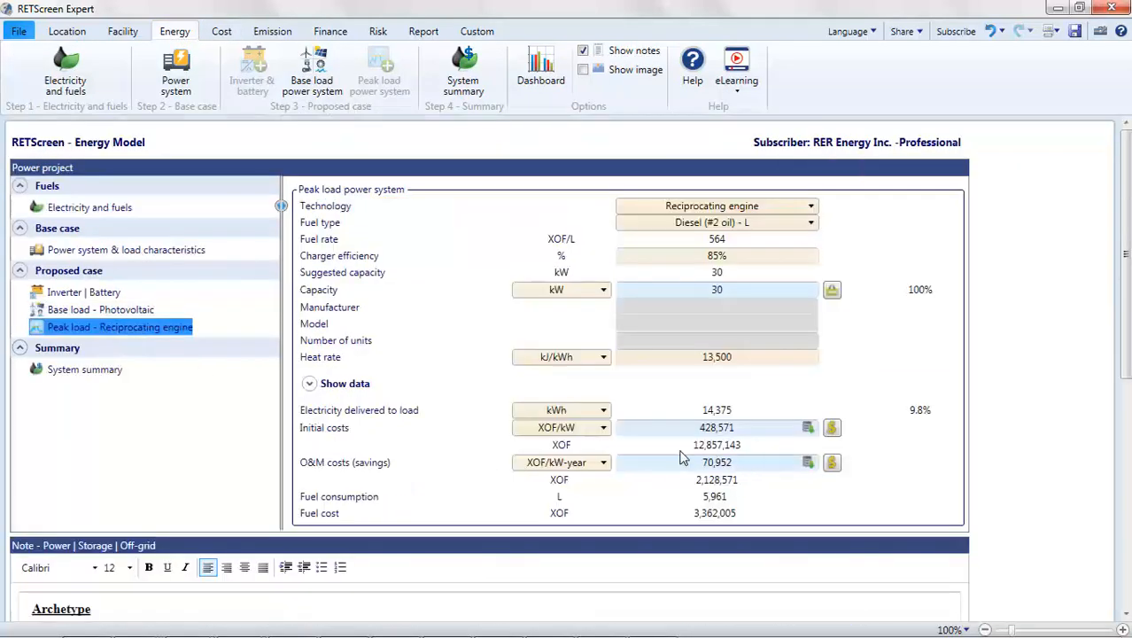
{"action": "left_click", "coordinate": [748, 468]}
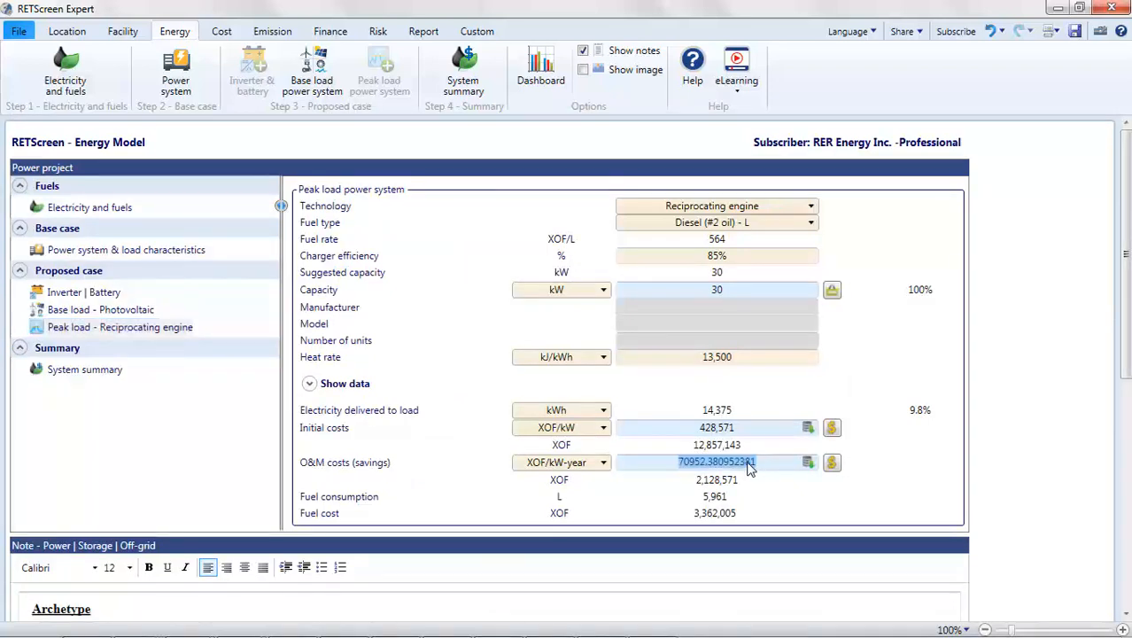
{"action": "type", "text": "40000"}
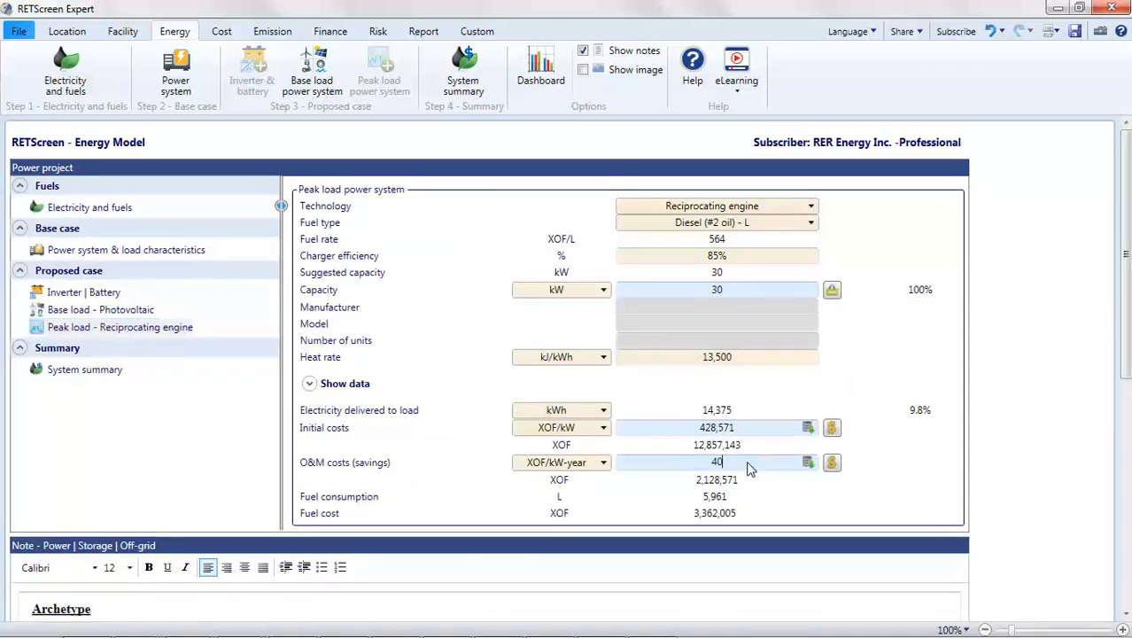
{"action": "left_click", "coordinate": [856, 505]}
Step: Examine the financial viability indicators, yearly cash flow charts, annual costs and periodic costs in the financial analysis
{"action": "left_click", "coordinate": [329, 32]}
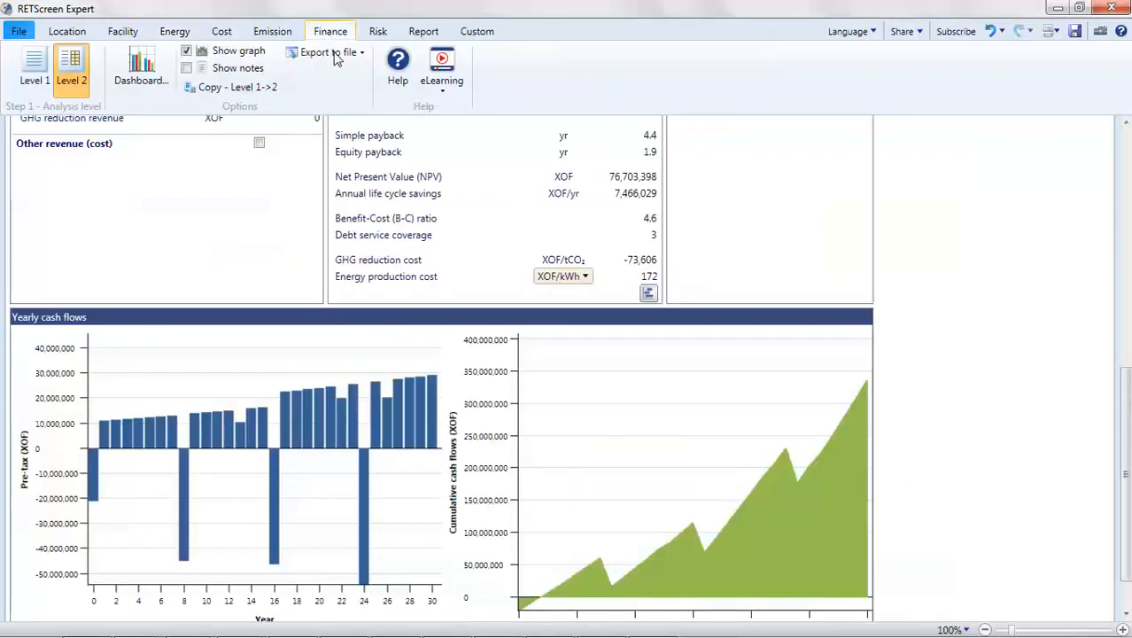
{"action": "scroll", "coordinate": [507, 205], "scroll_direction": "up", "scroll_amount": 5}
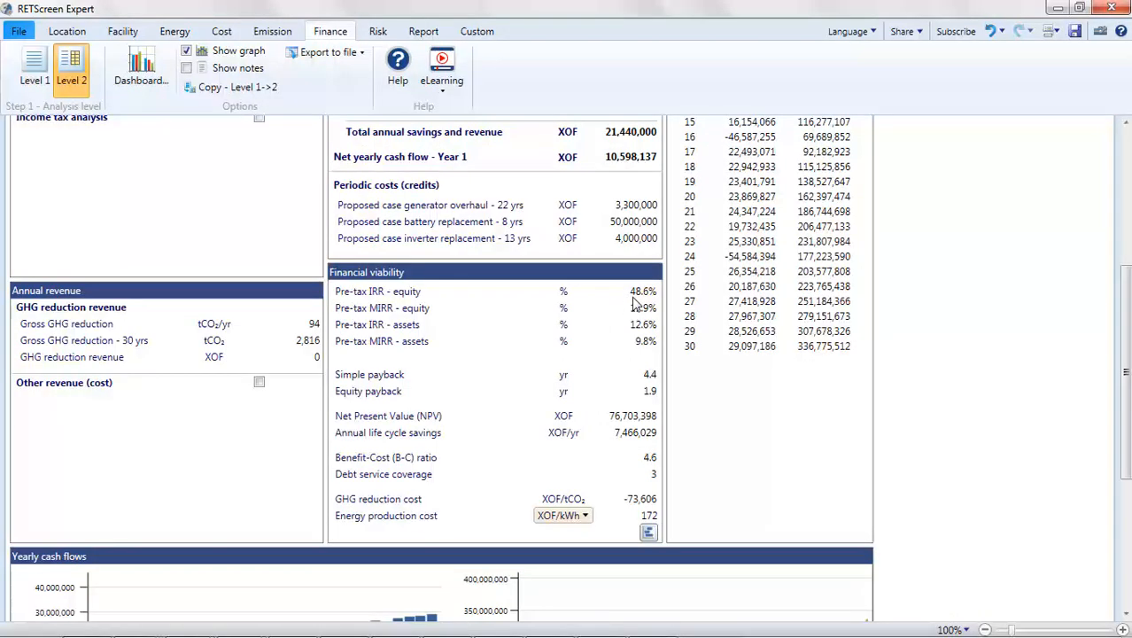
{"action": "scroll", "coordinate": [625, 306], "scroll_direction": "down", "scroll_amount": 5}
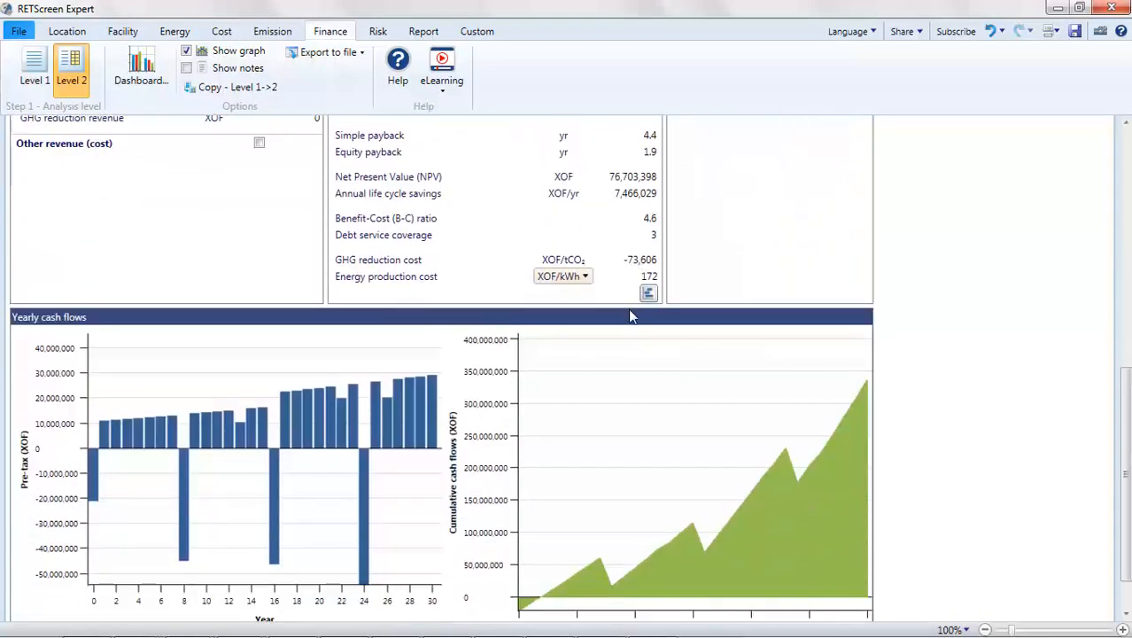
{"action": "scroll", "coordinate": [630, 316], "scroll_direction": "up", "scroll_amount": 8}
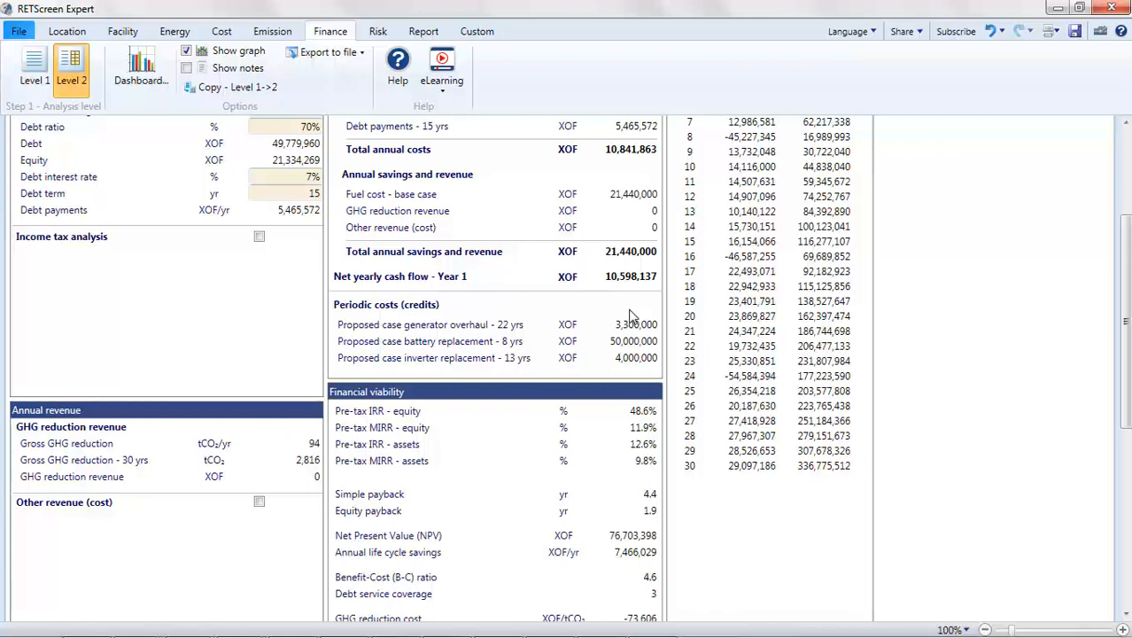
{"action": "scroll", "coordinate": [631, 317], "scroll_direction": "up", "scroll_amount": 3}
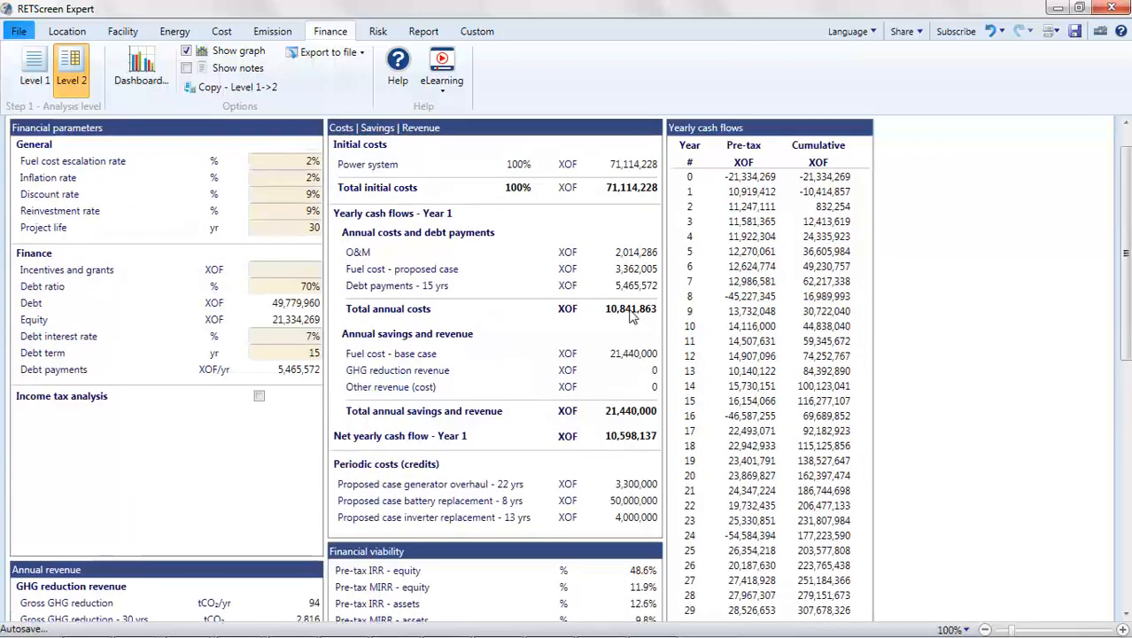
{"action": "left_click", "coordinate": [626, 308]}
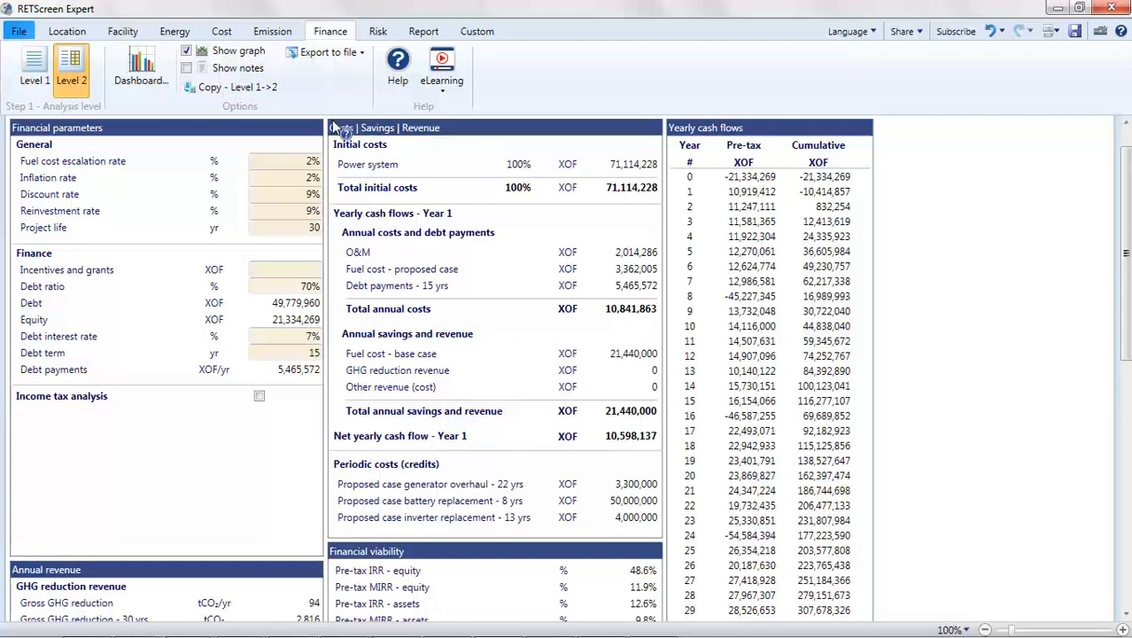
Step: Open the feasibility analysis dashboard and show its Financial viability view
{"action": "left_click", "coordinate": [158, 76]}
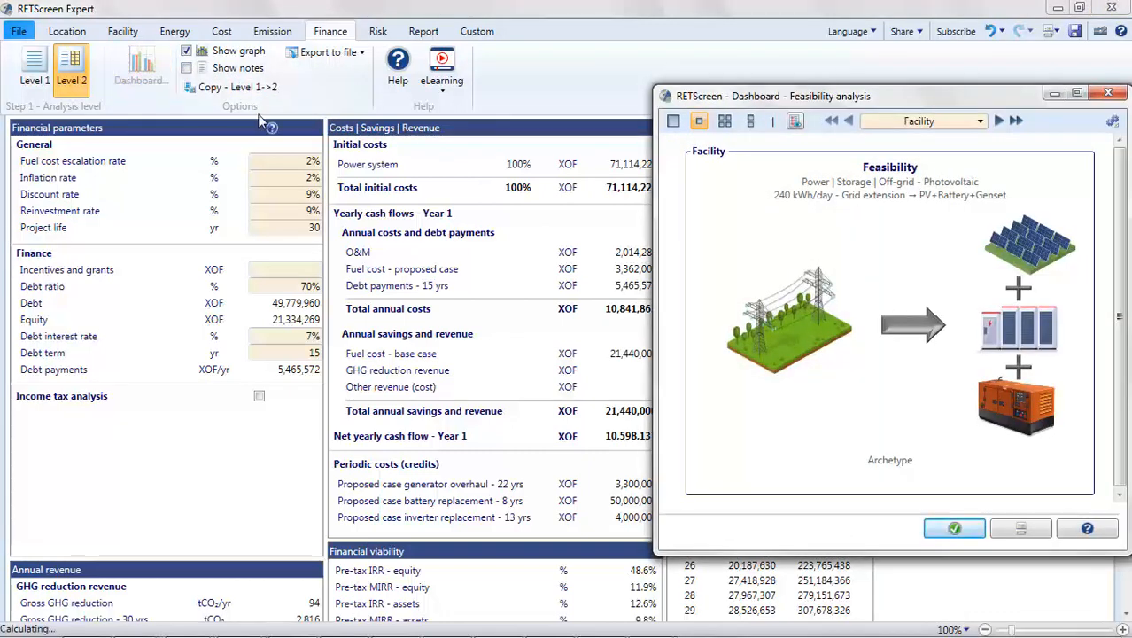
{"action": "left_click", "coordinate": [898, 125]}
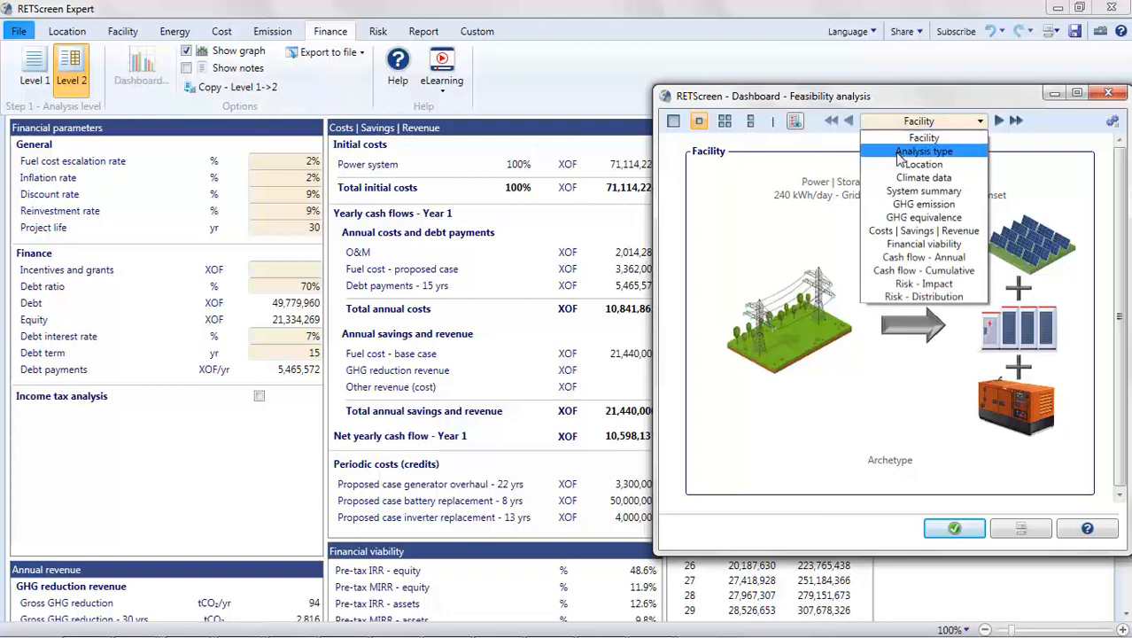
{"action": "left_click", "coordinate": [916, 243]}
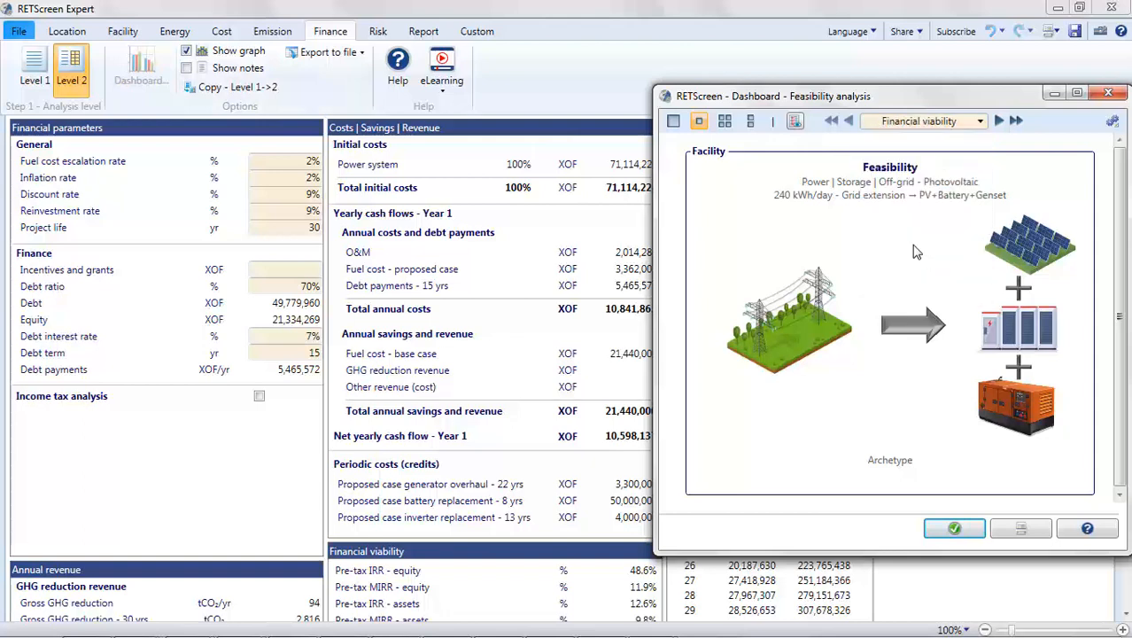
Step: Set the single phase grid extension credit quantity in the power system costs to 7, trying 10 and 5 first
{"action": "left_click", "coordinate": [215, 32]}
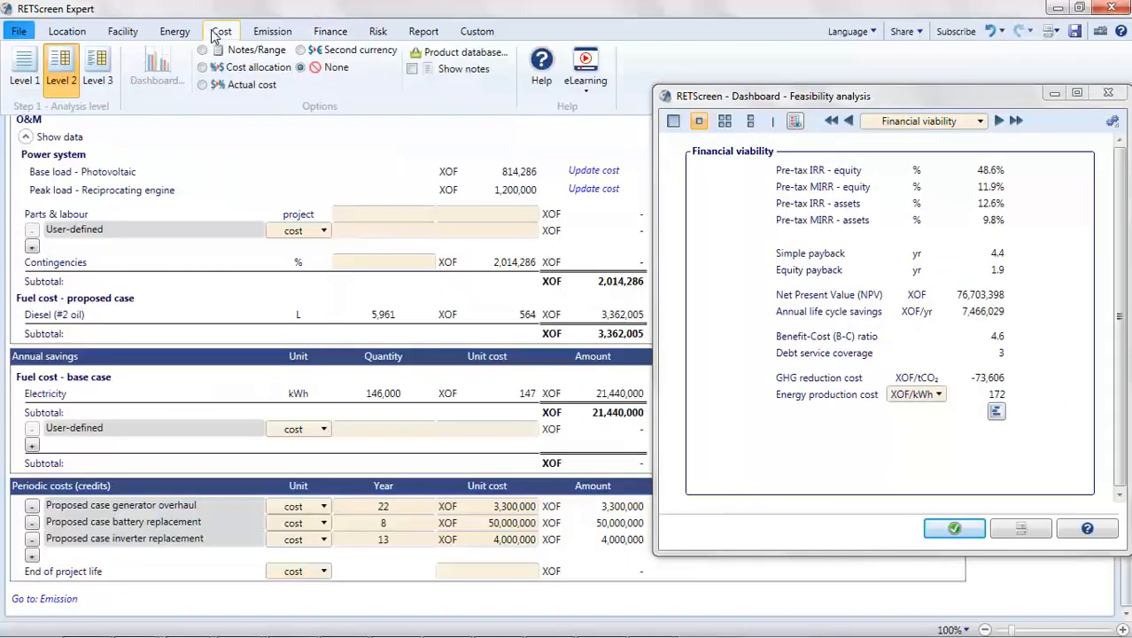
{"action": "scroll", "coordinate": [397, 156], "scroll_direction": "up", "scroll_amount": 10}
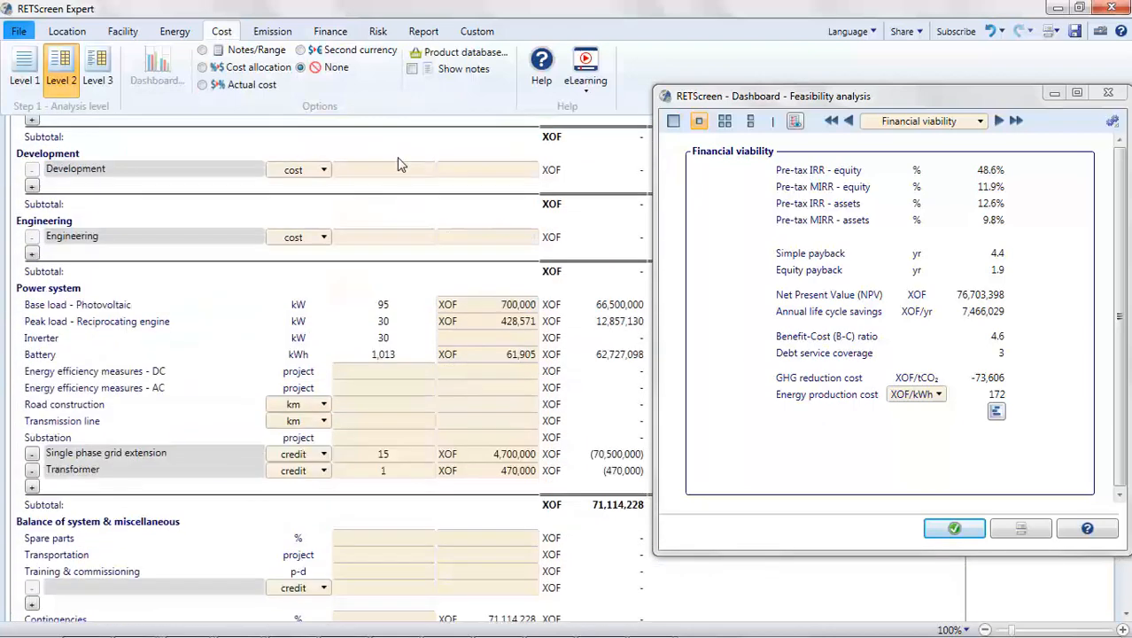
{"action": "double_click", "coordinate": [383, 455]}
{"action": "type", "text": "10"}
{"action": "key", "text": "Return"}
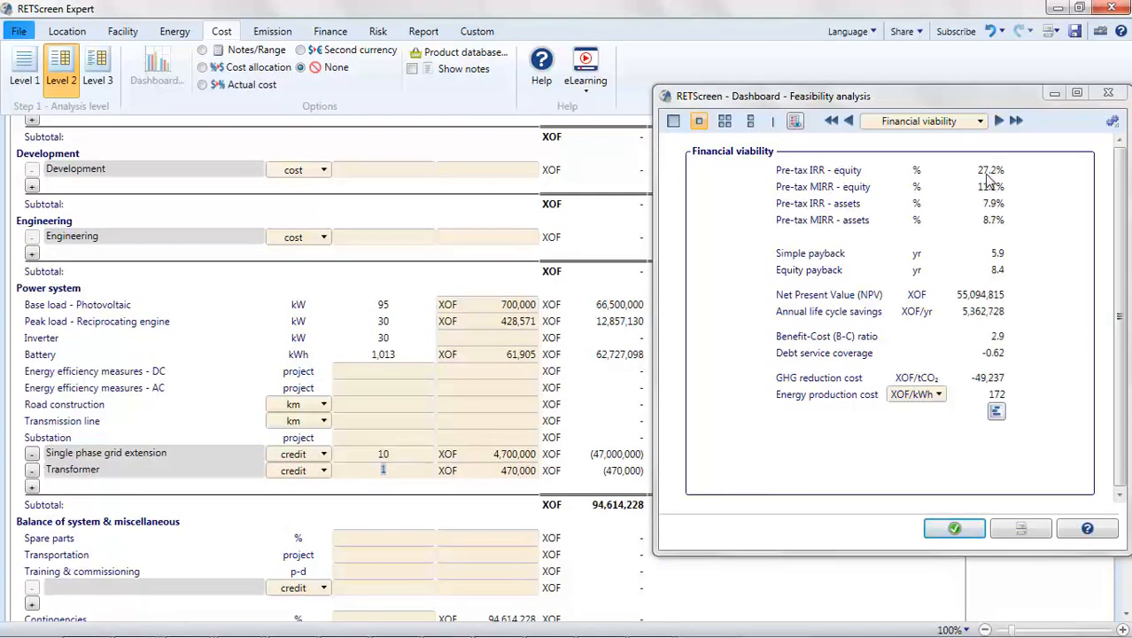
{"action": "type", "text": "5"}
{"action": "key", "text": "Return"}
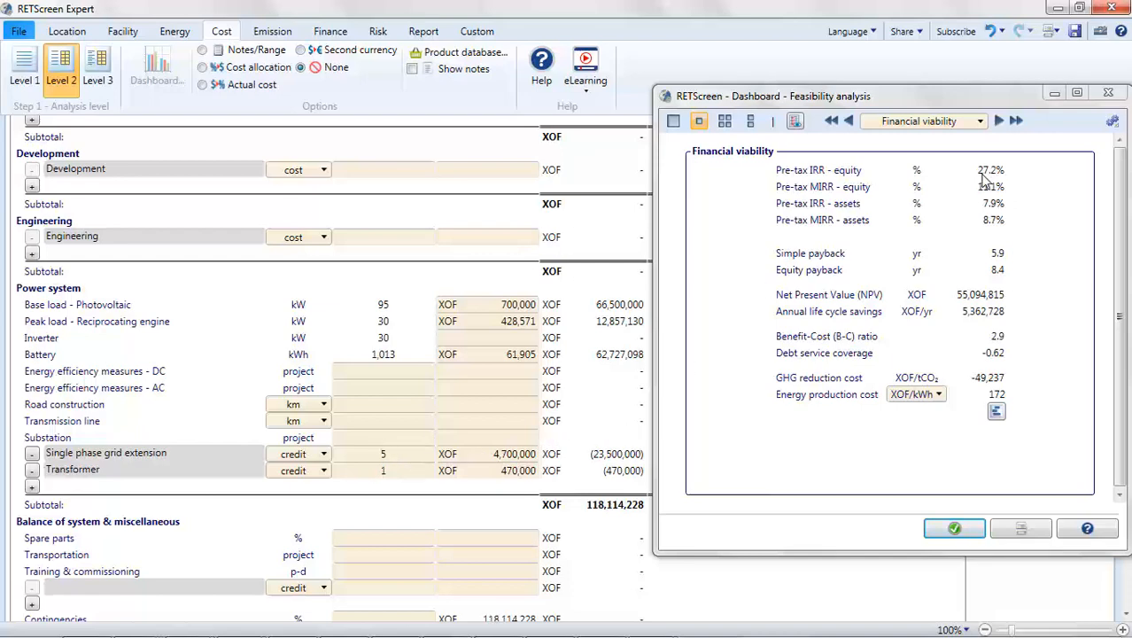
{"action": "type", "text": "7"}
{"action": "key", "text": "Return"}
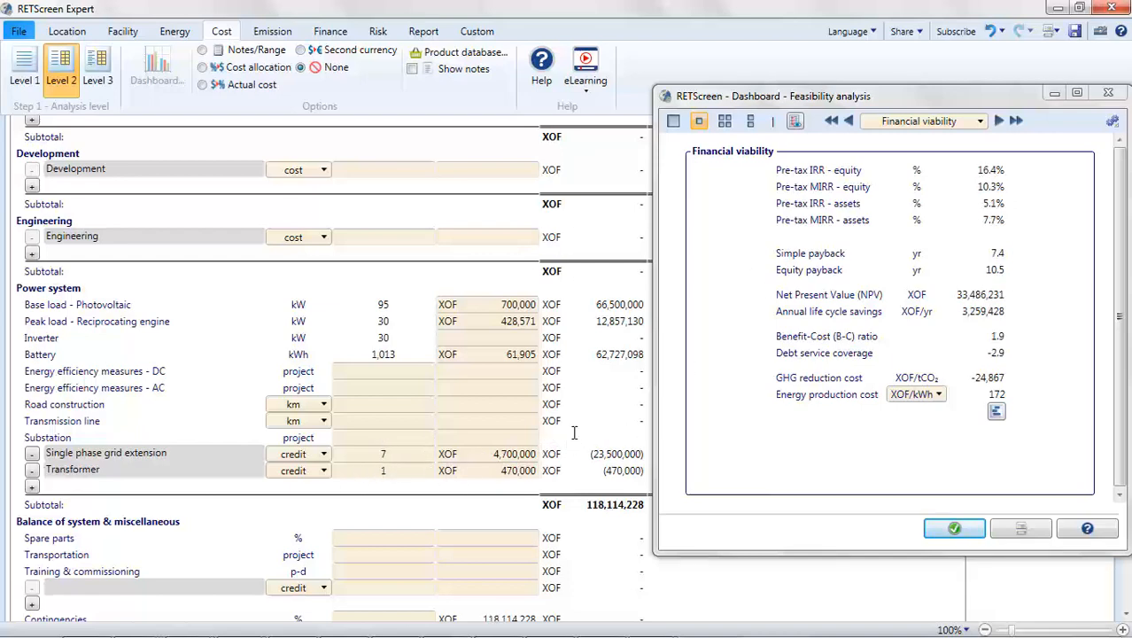
Step: Close the feasibility analysis dashboard and go to the program's home page with the file options
{"action": "left_click", "coordinate": [953, 529]}
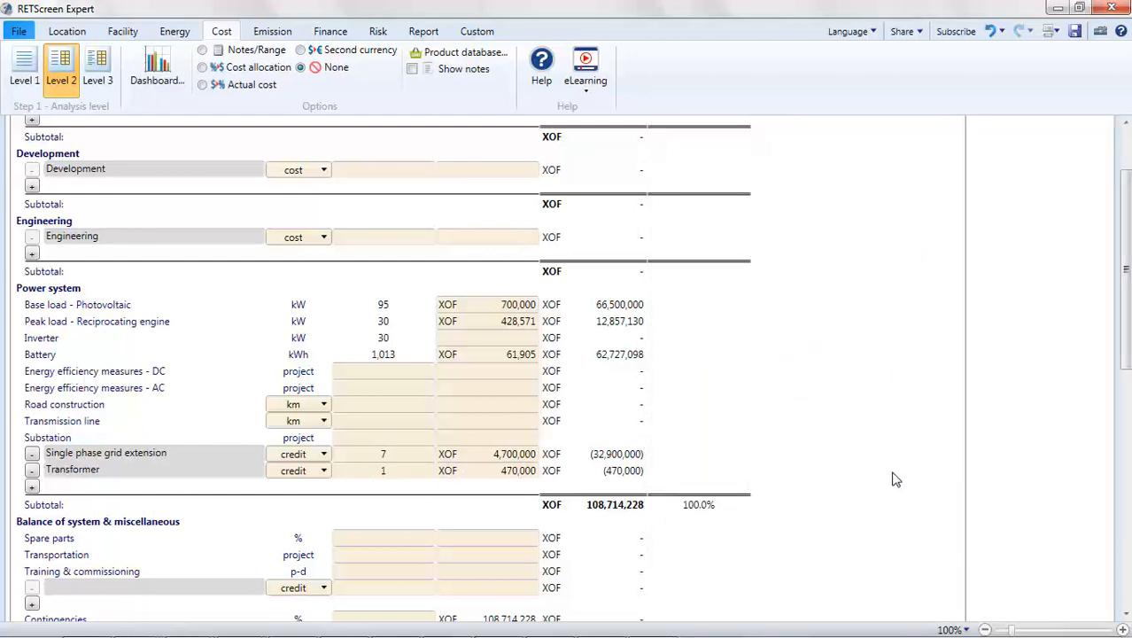
{"action": "left_click", "coordinate": [23, 34]}
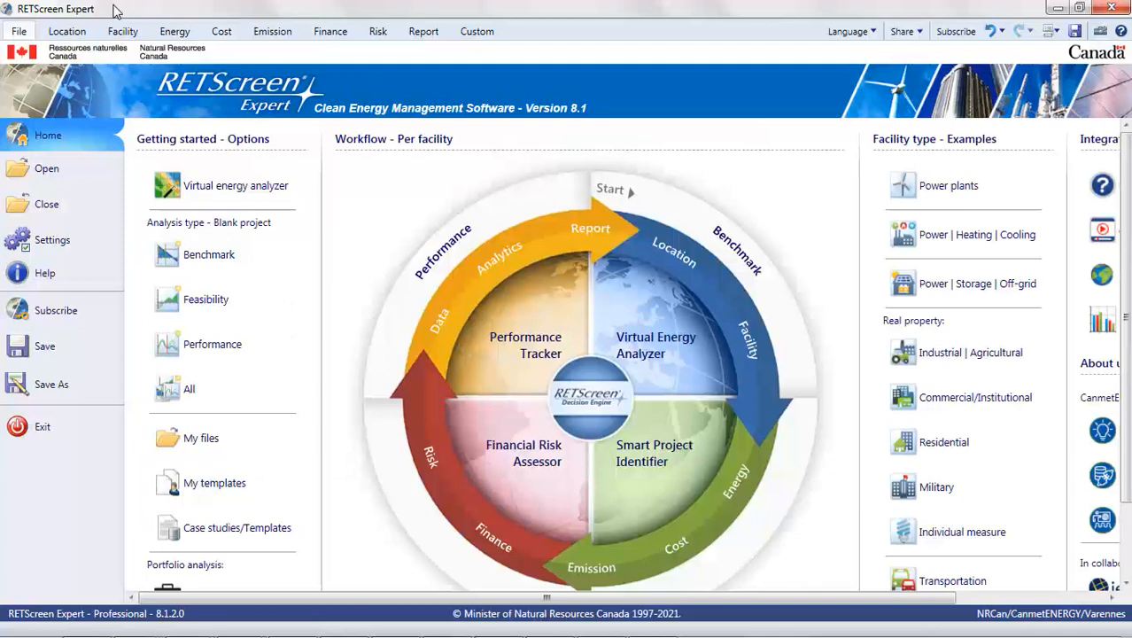